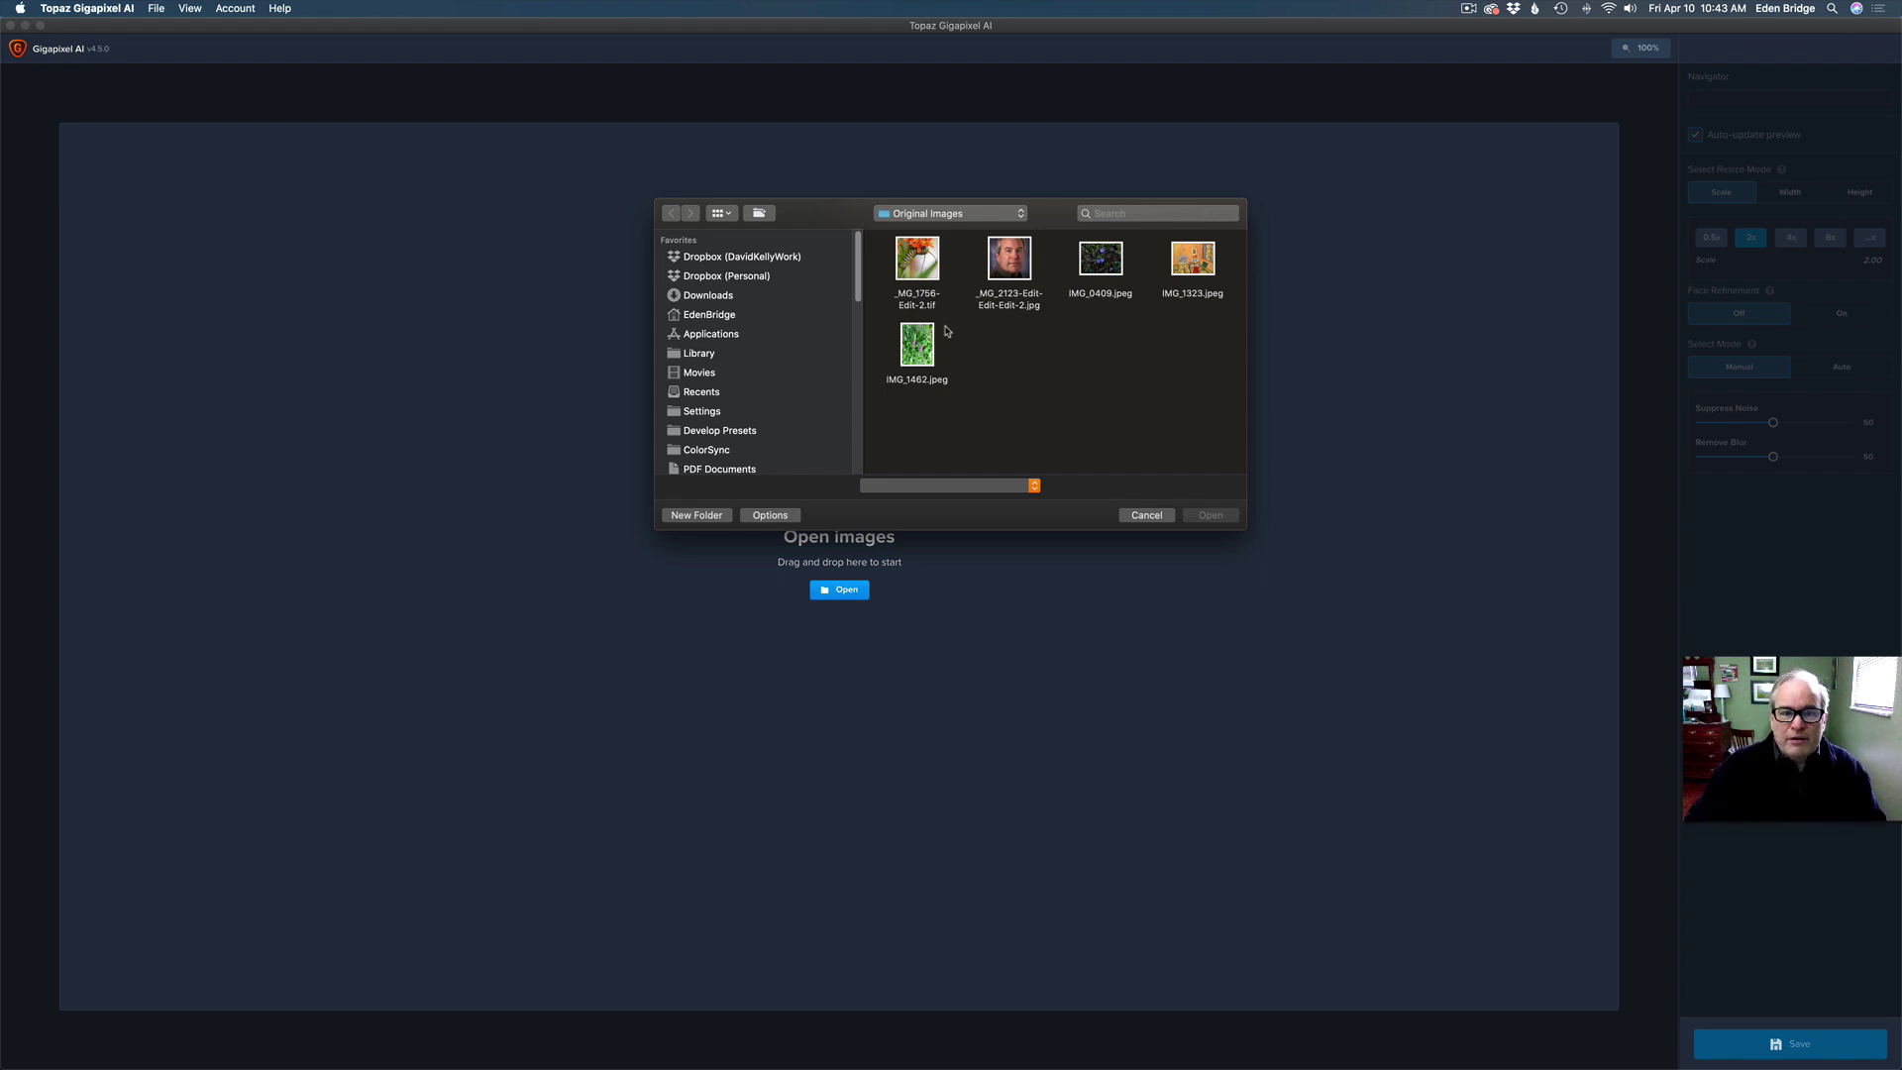
Step: Marquee-select all five photos in the Original Images folder and open them
drag(885, 243, 1207, 377)
click(1225, 519)
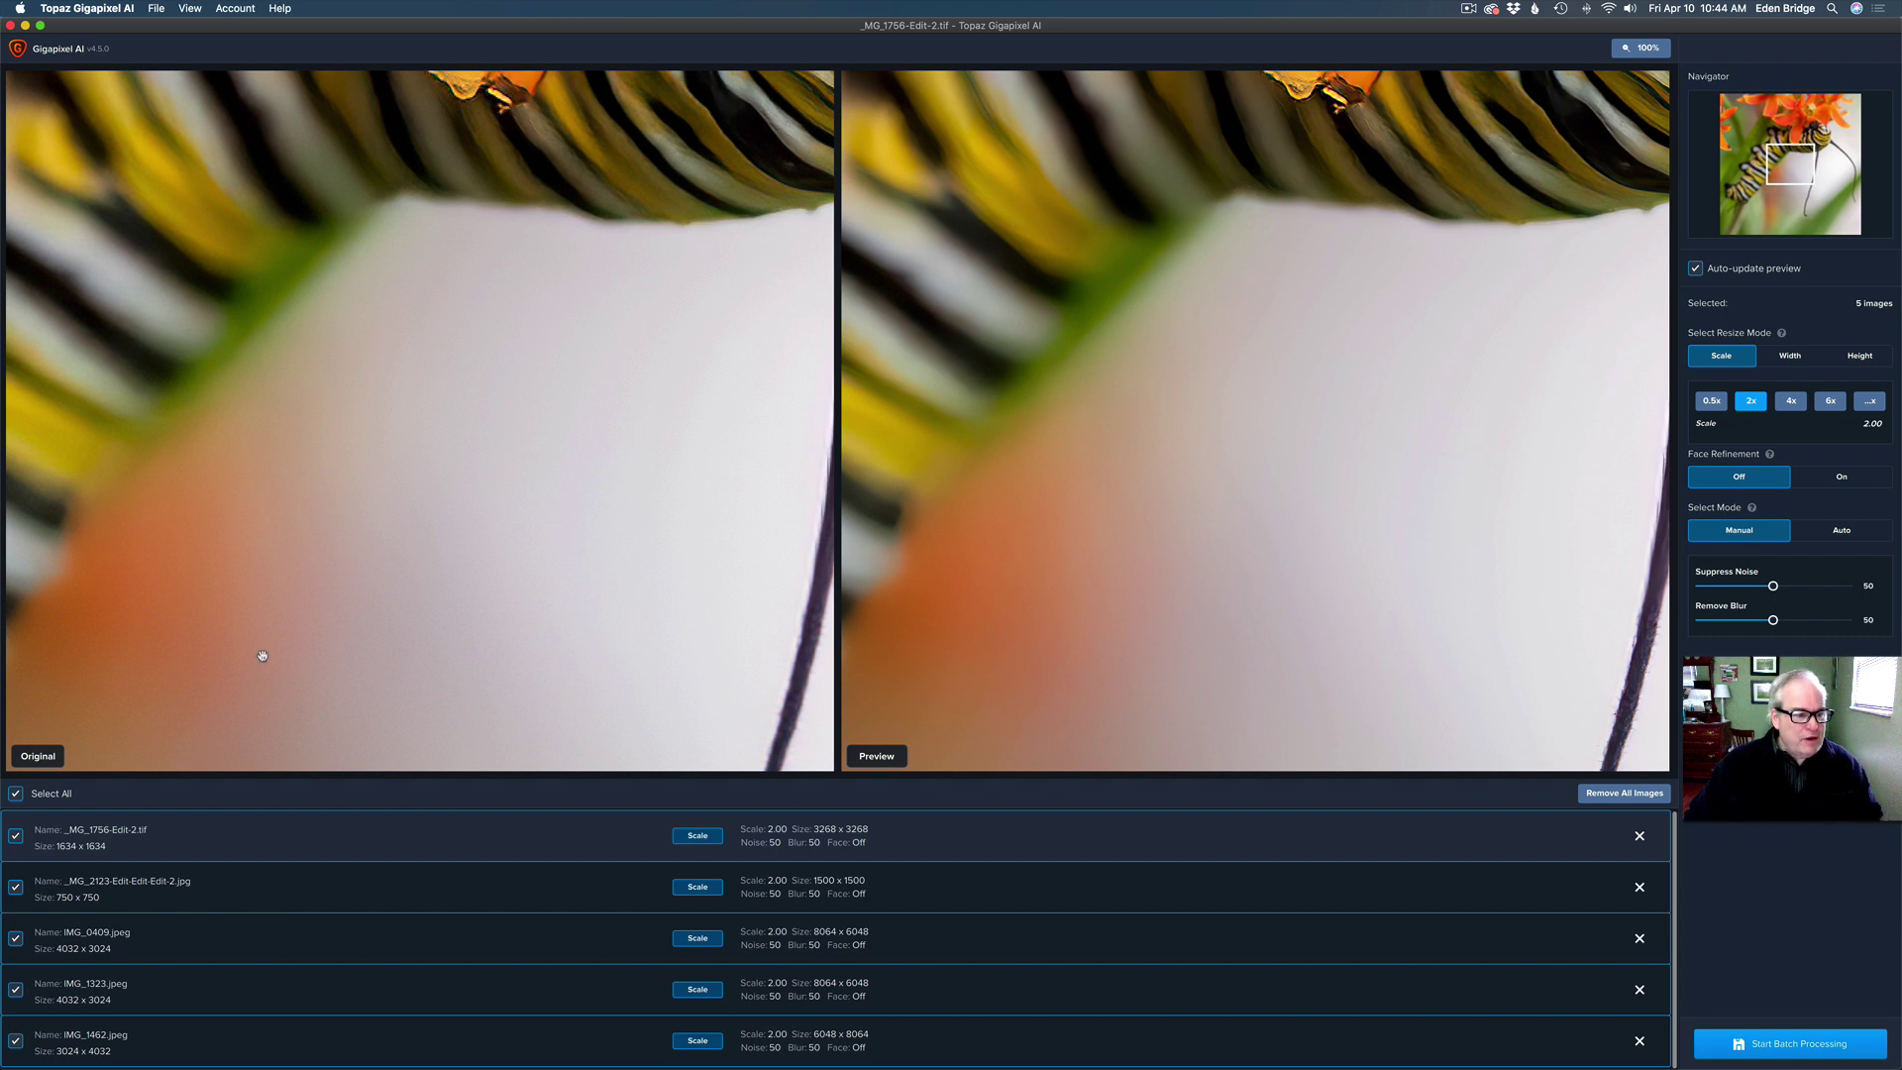
Step: Uncheck Select All so each of the five photos can be configured individually
click(16, 794)
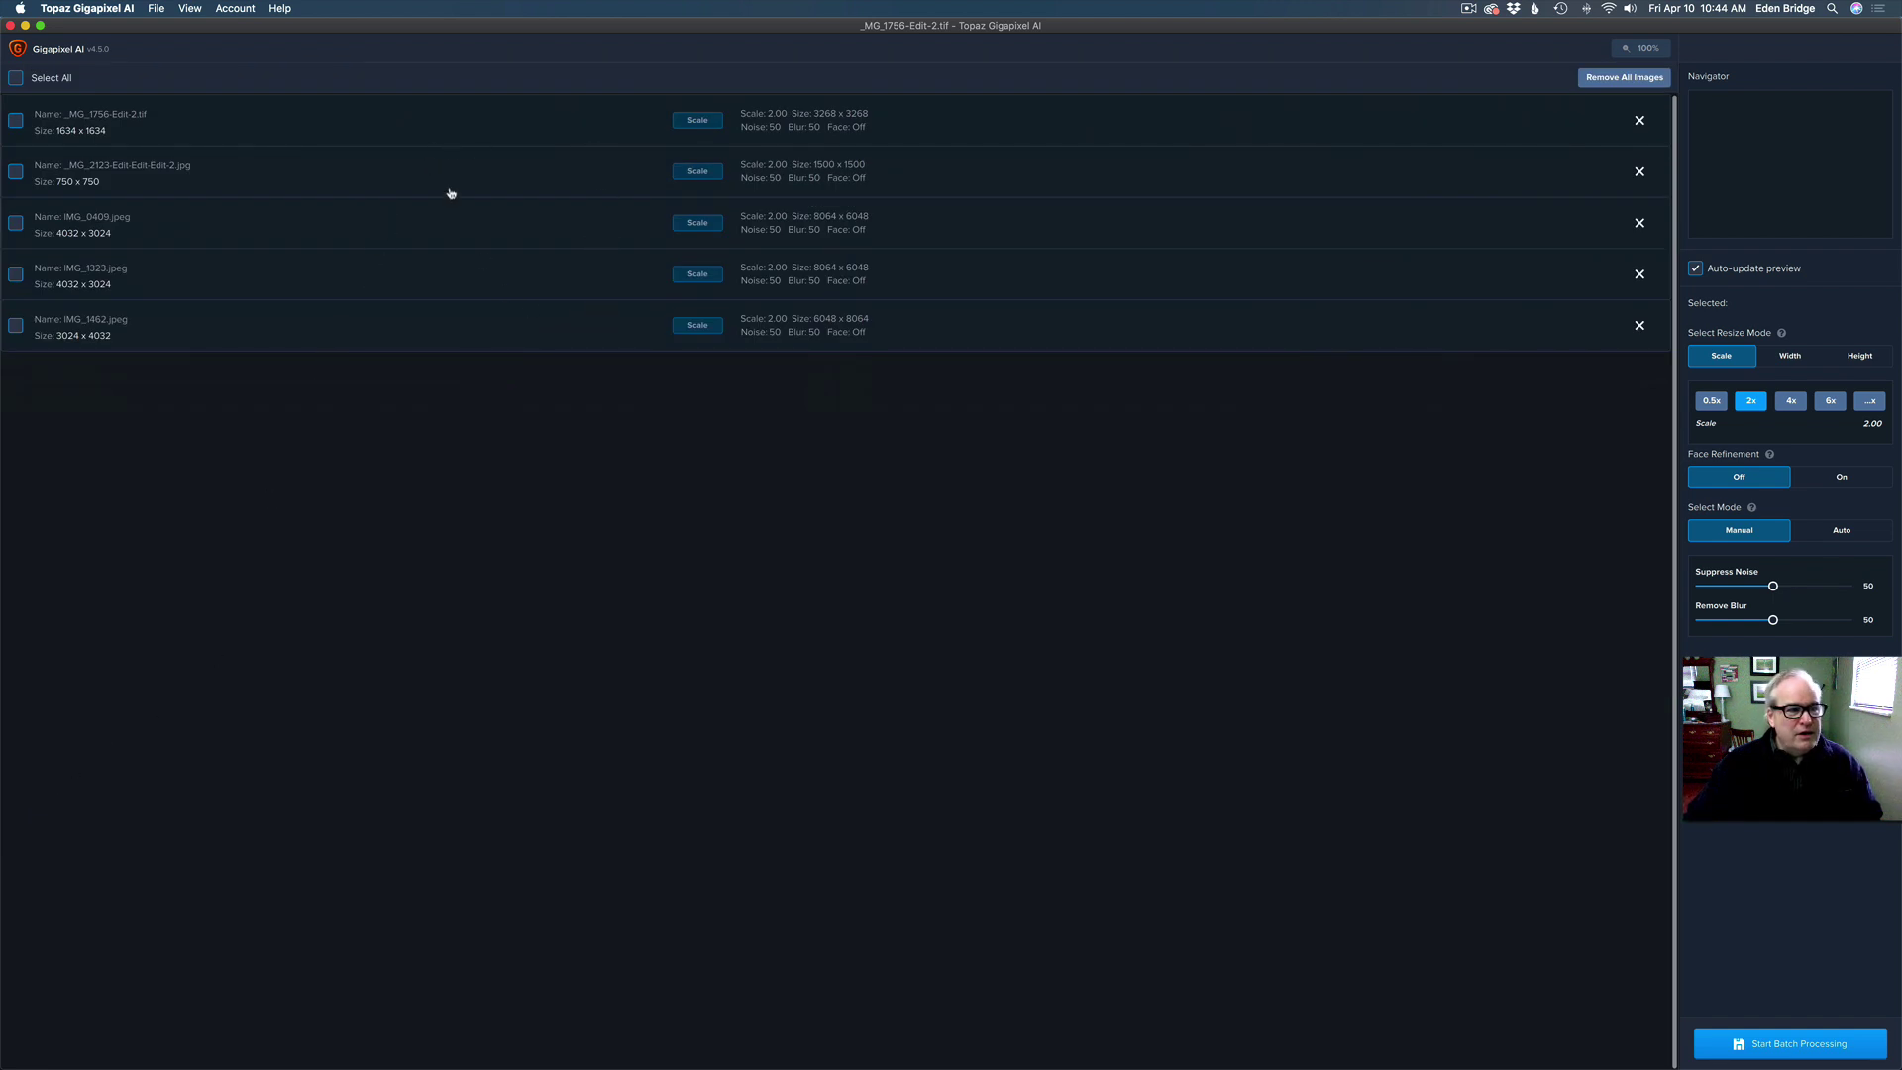
Step: Select the caterpillar photo _MG_1756-Edit-2.tif and set it to resize by width (3268 pixels)
click(340, 122)
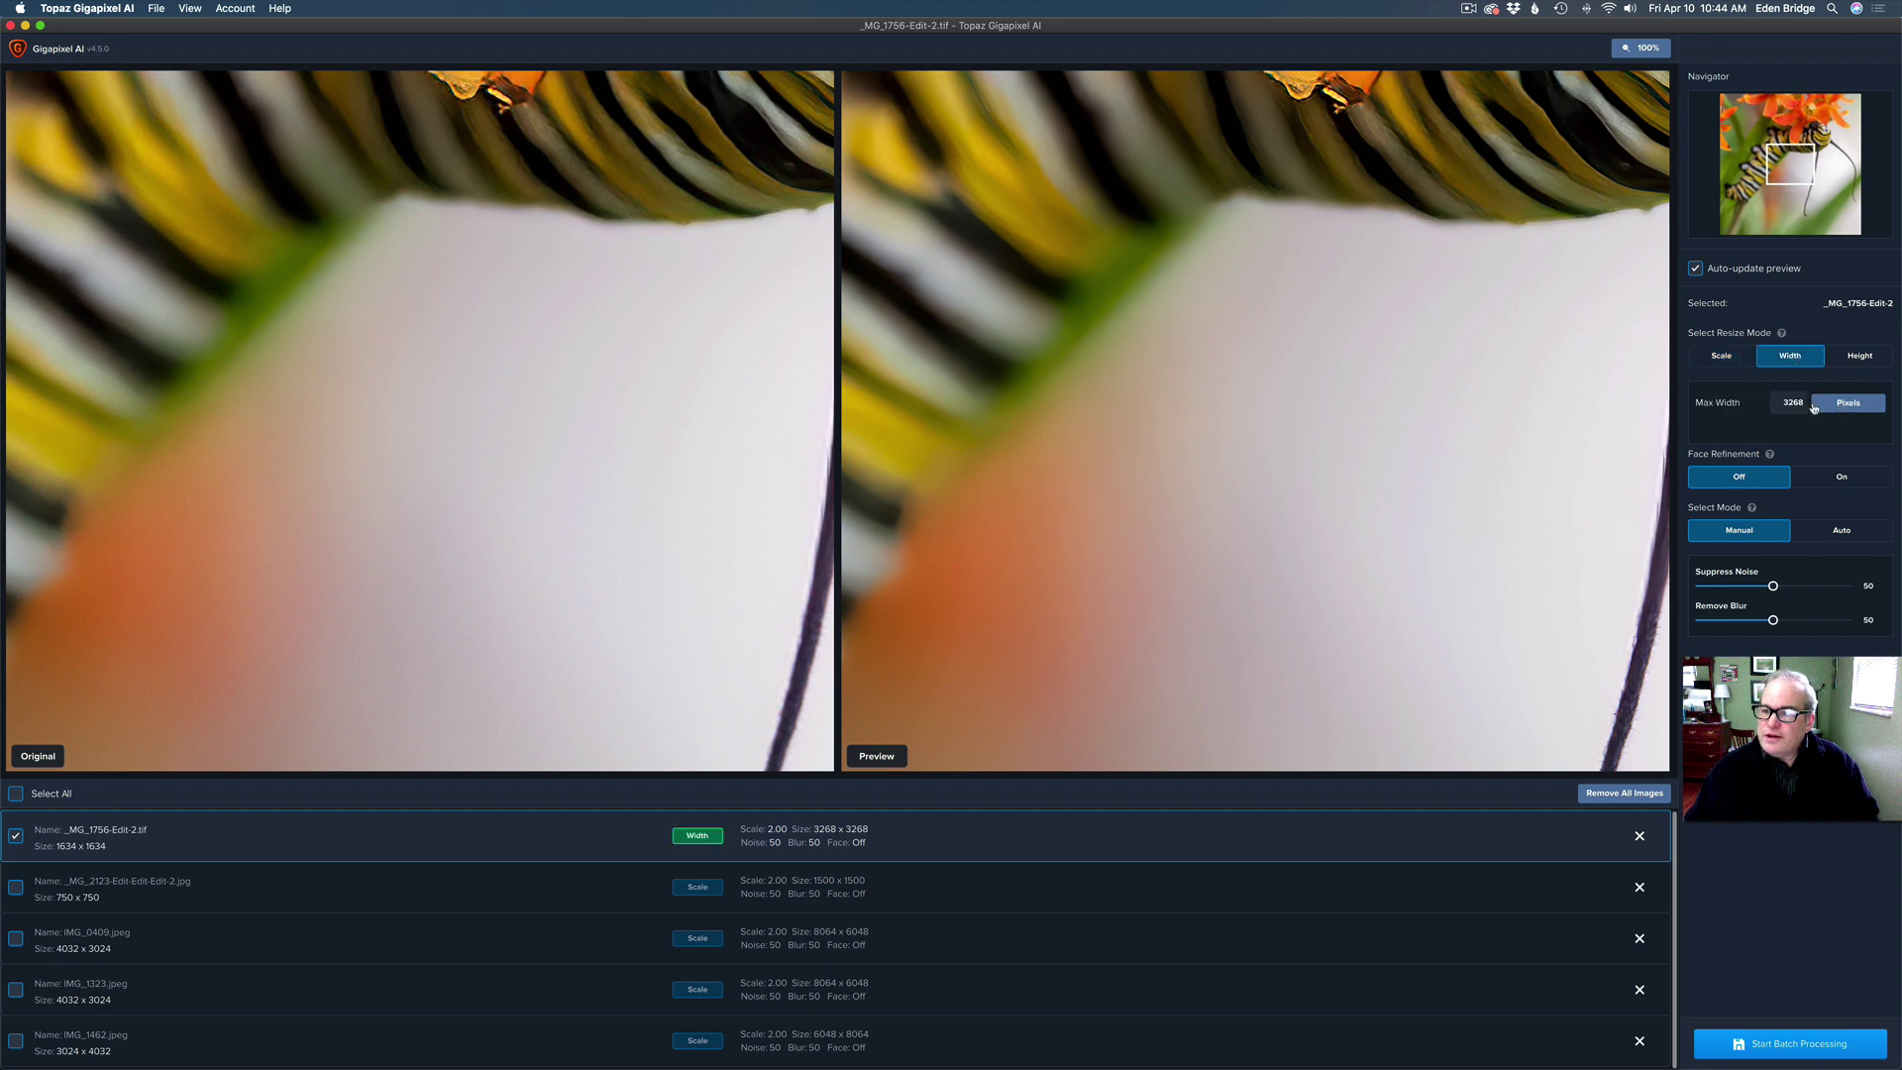
Step: Set the caterpillar photo's width to 24 inches at 360 PPI, giving 8640 pixels at 5.29x
click(1850, 403)
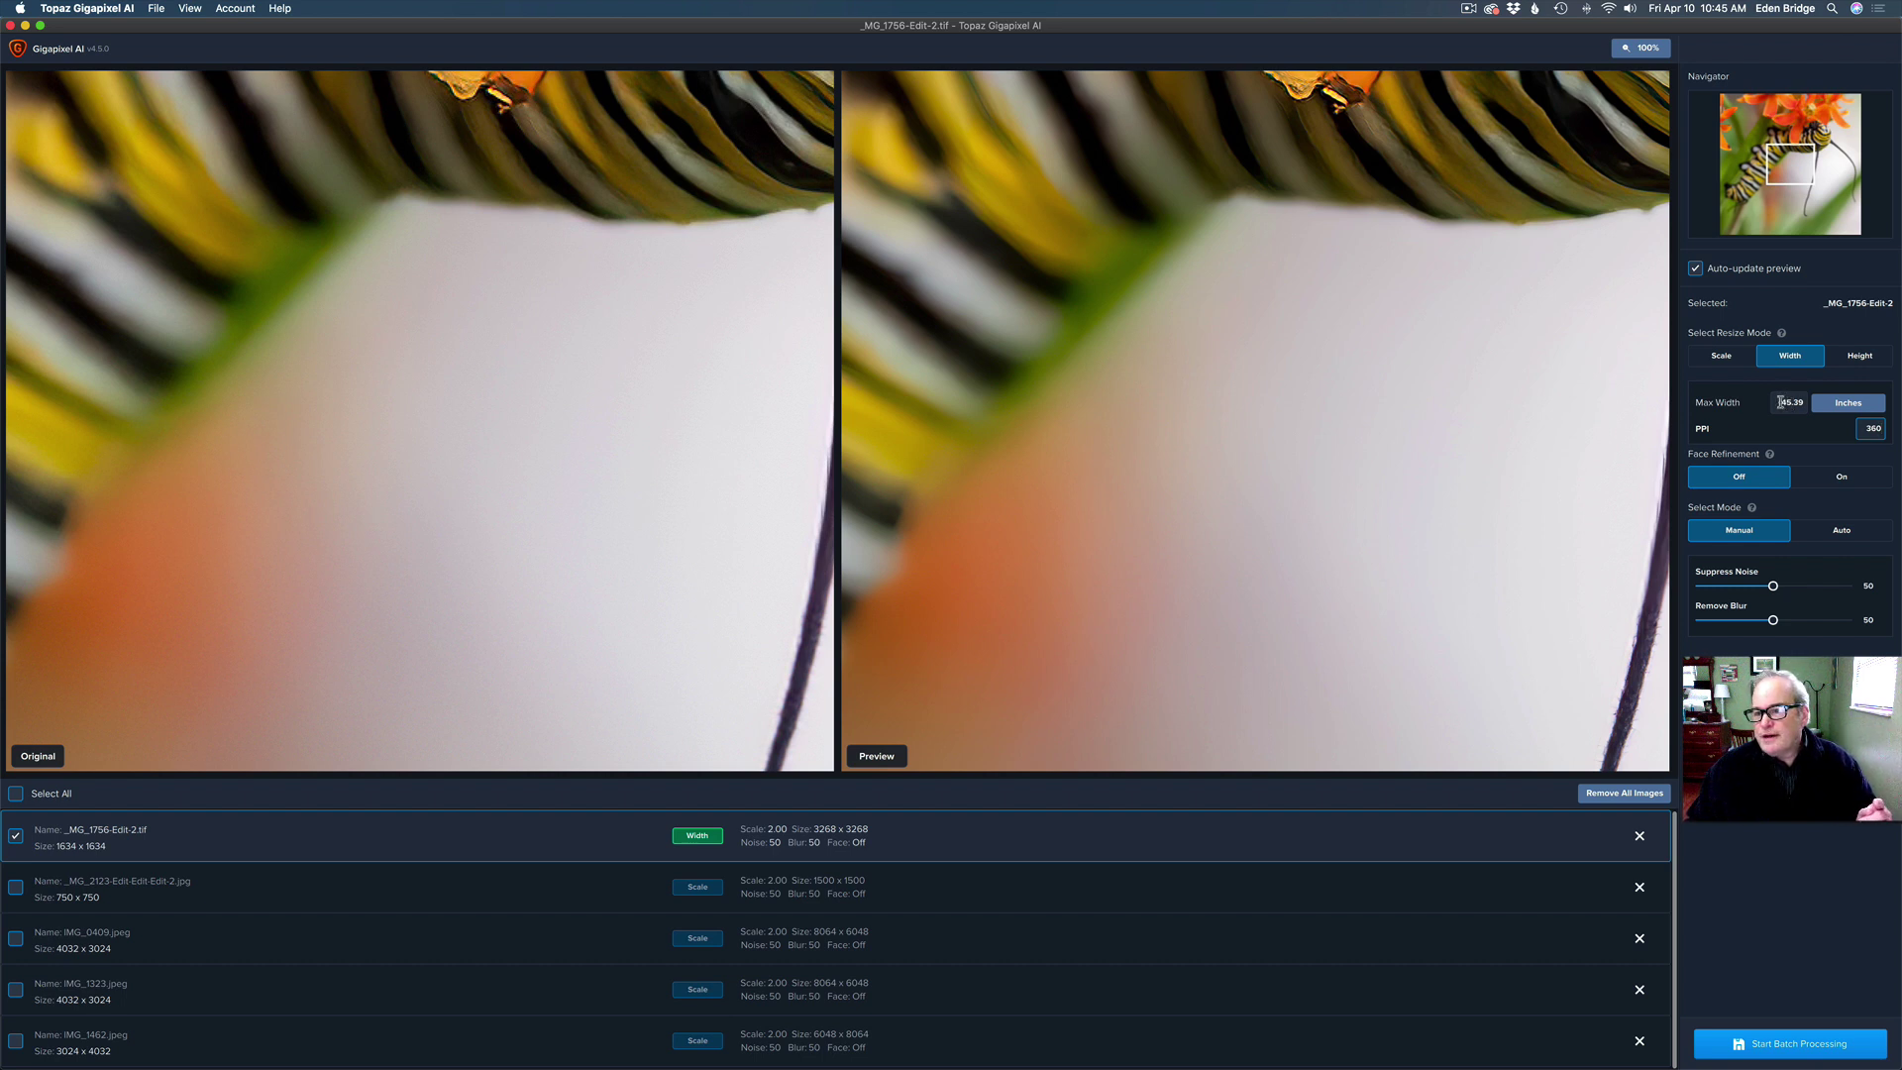
click(1779, 403)
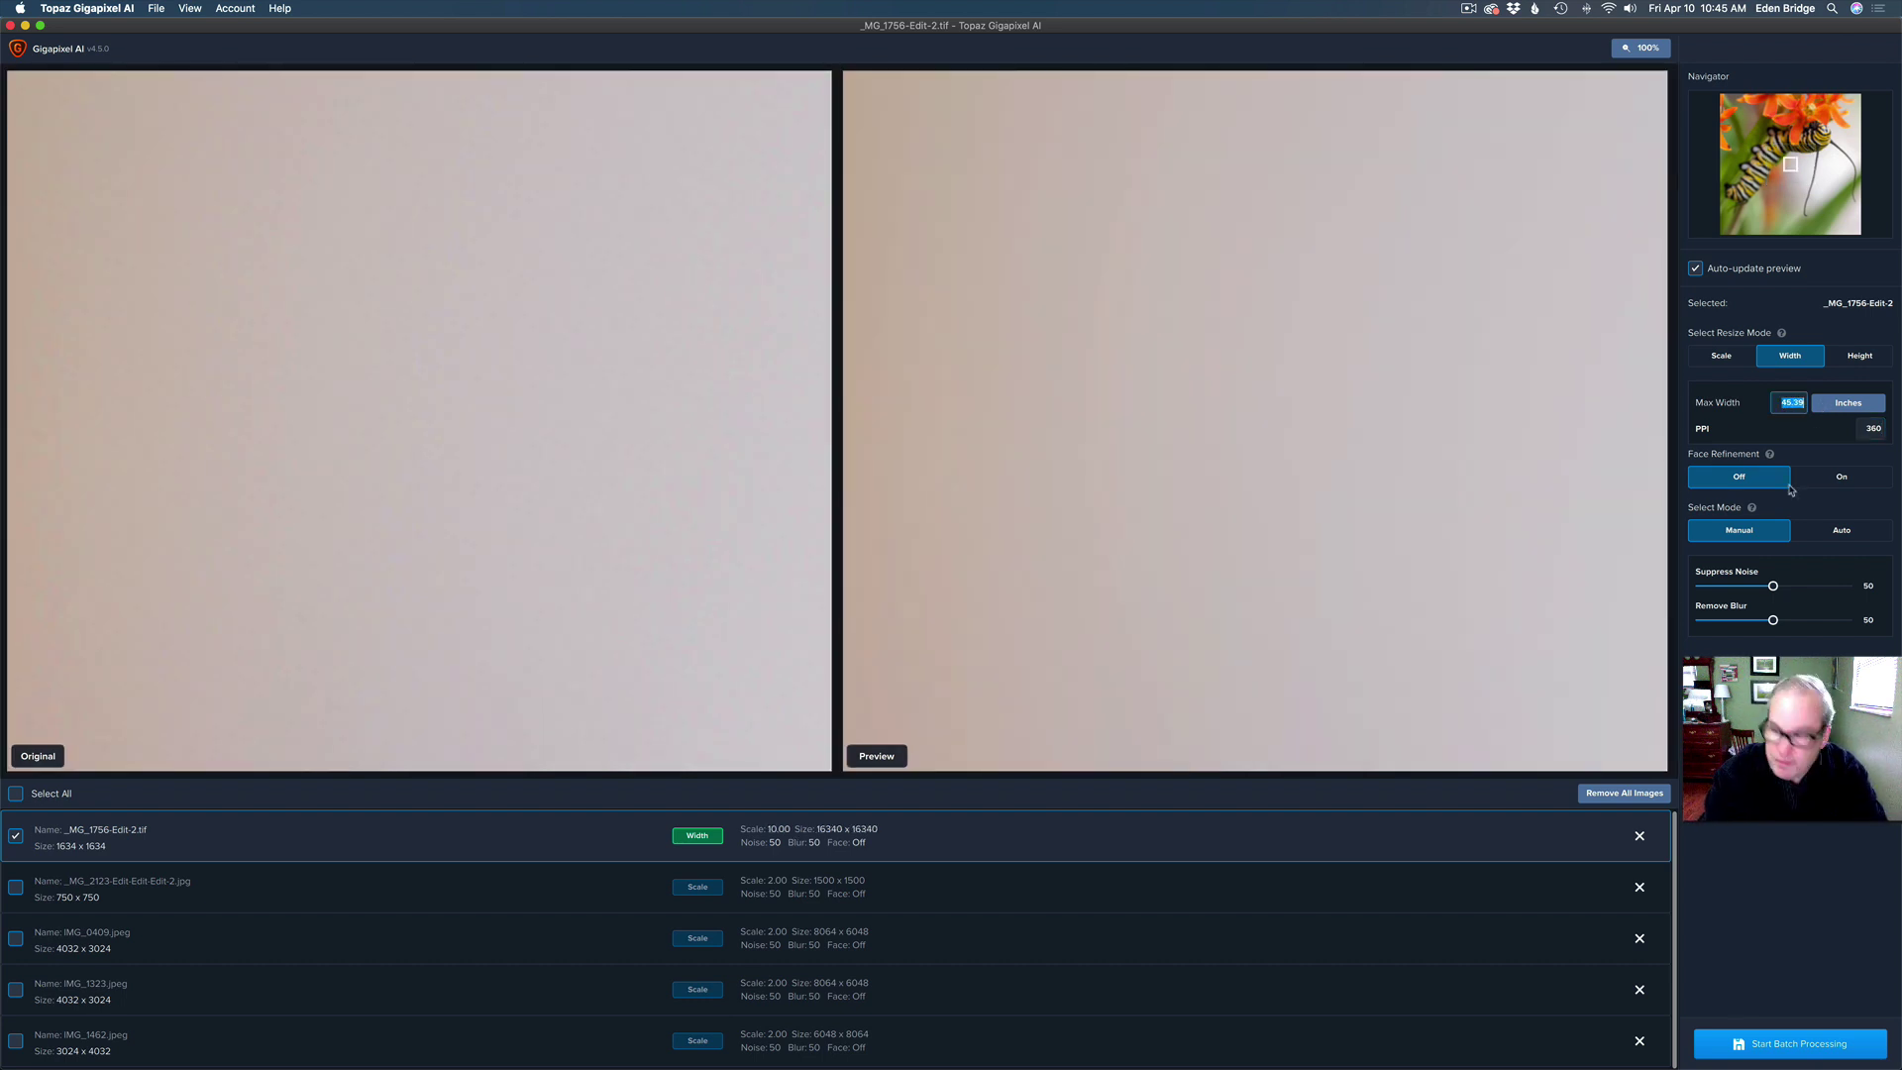
text(24)
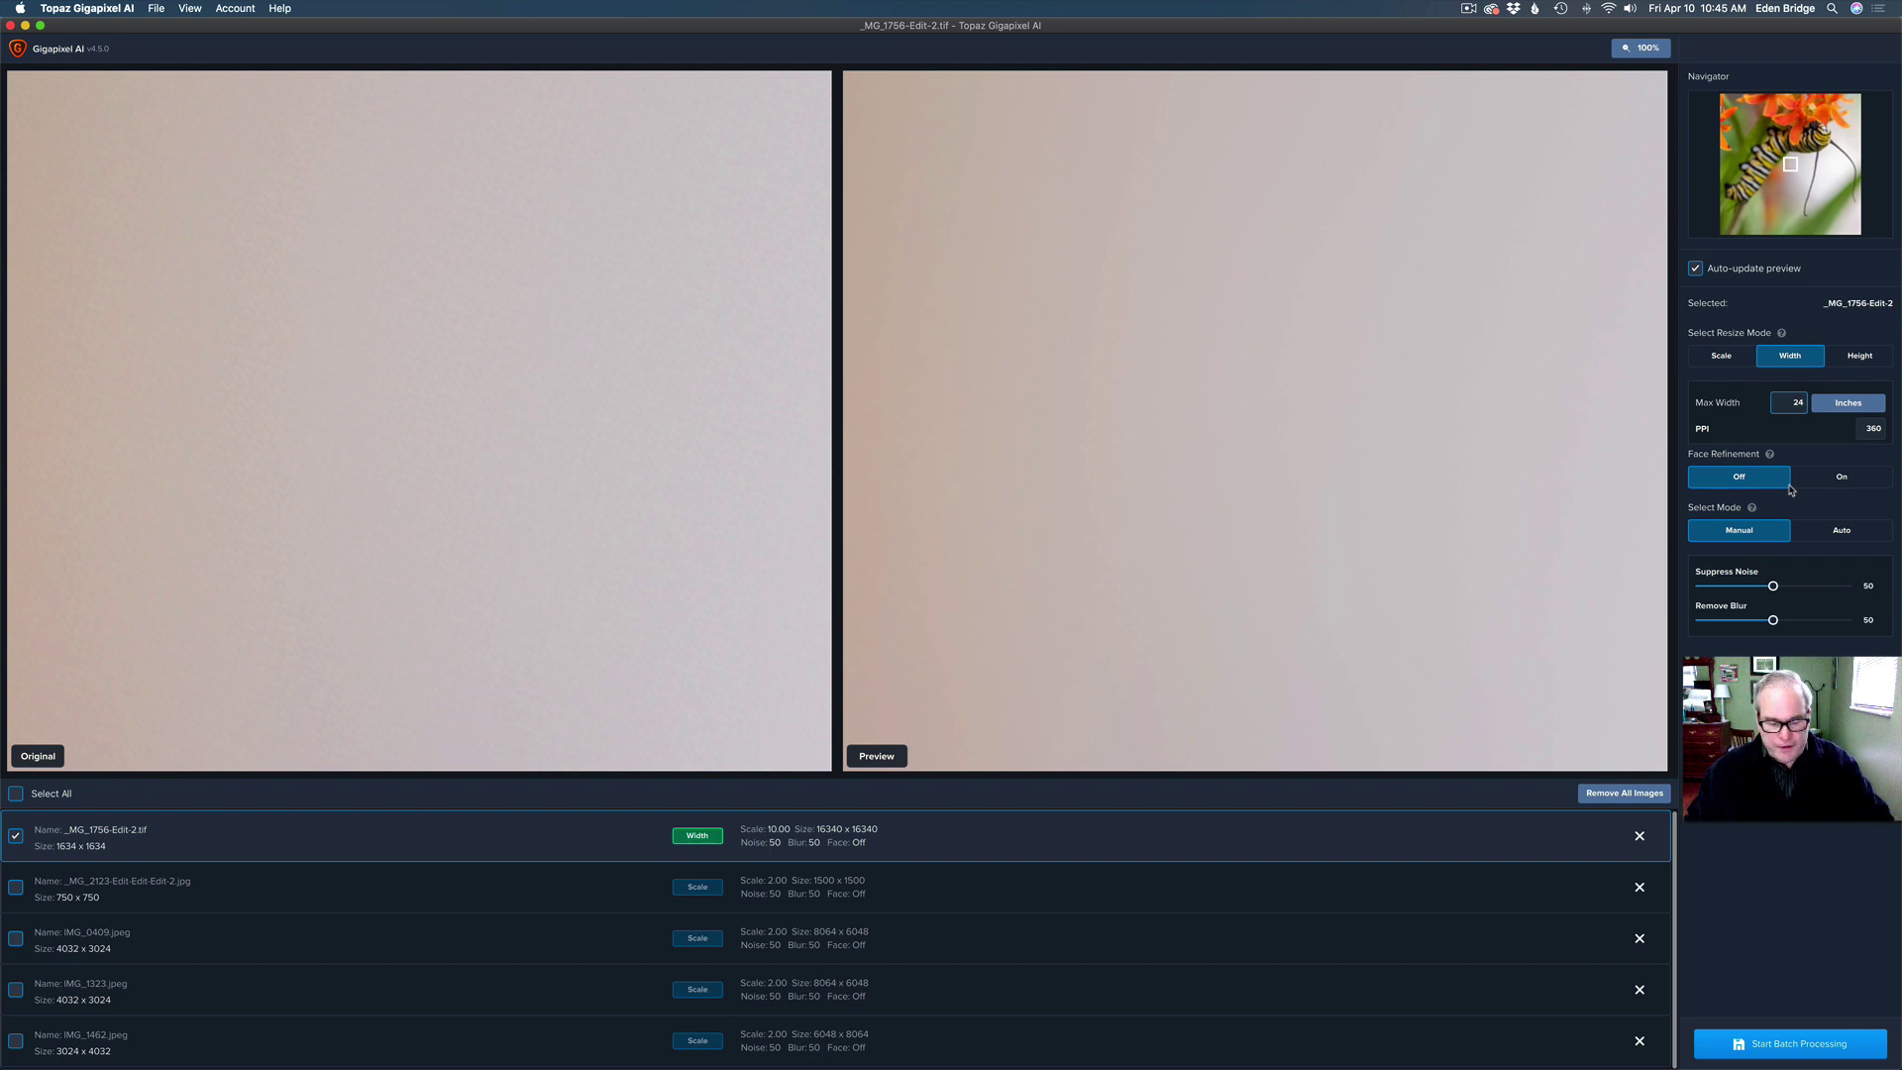
key(Tab)
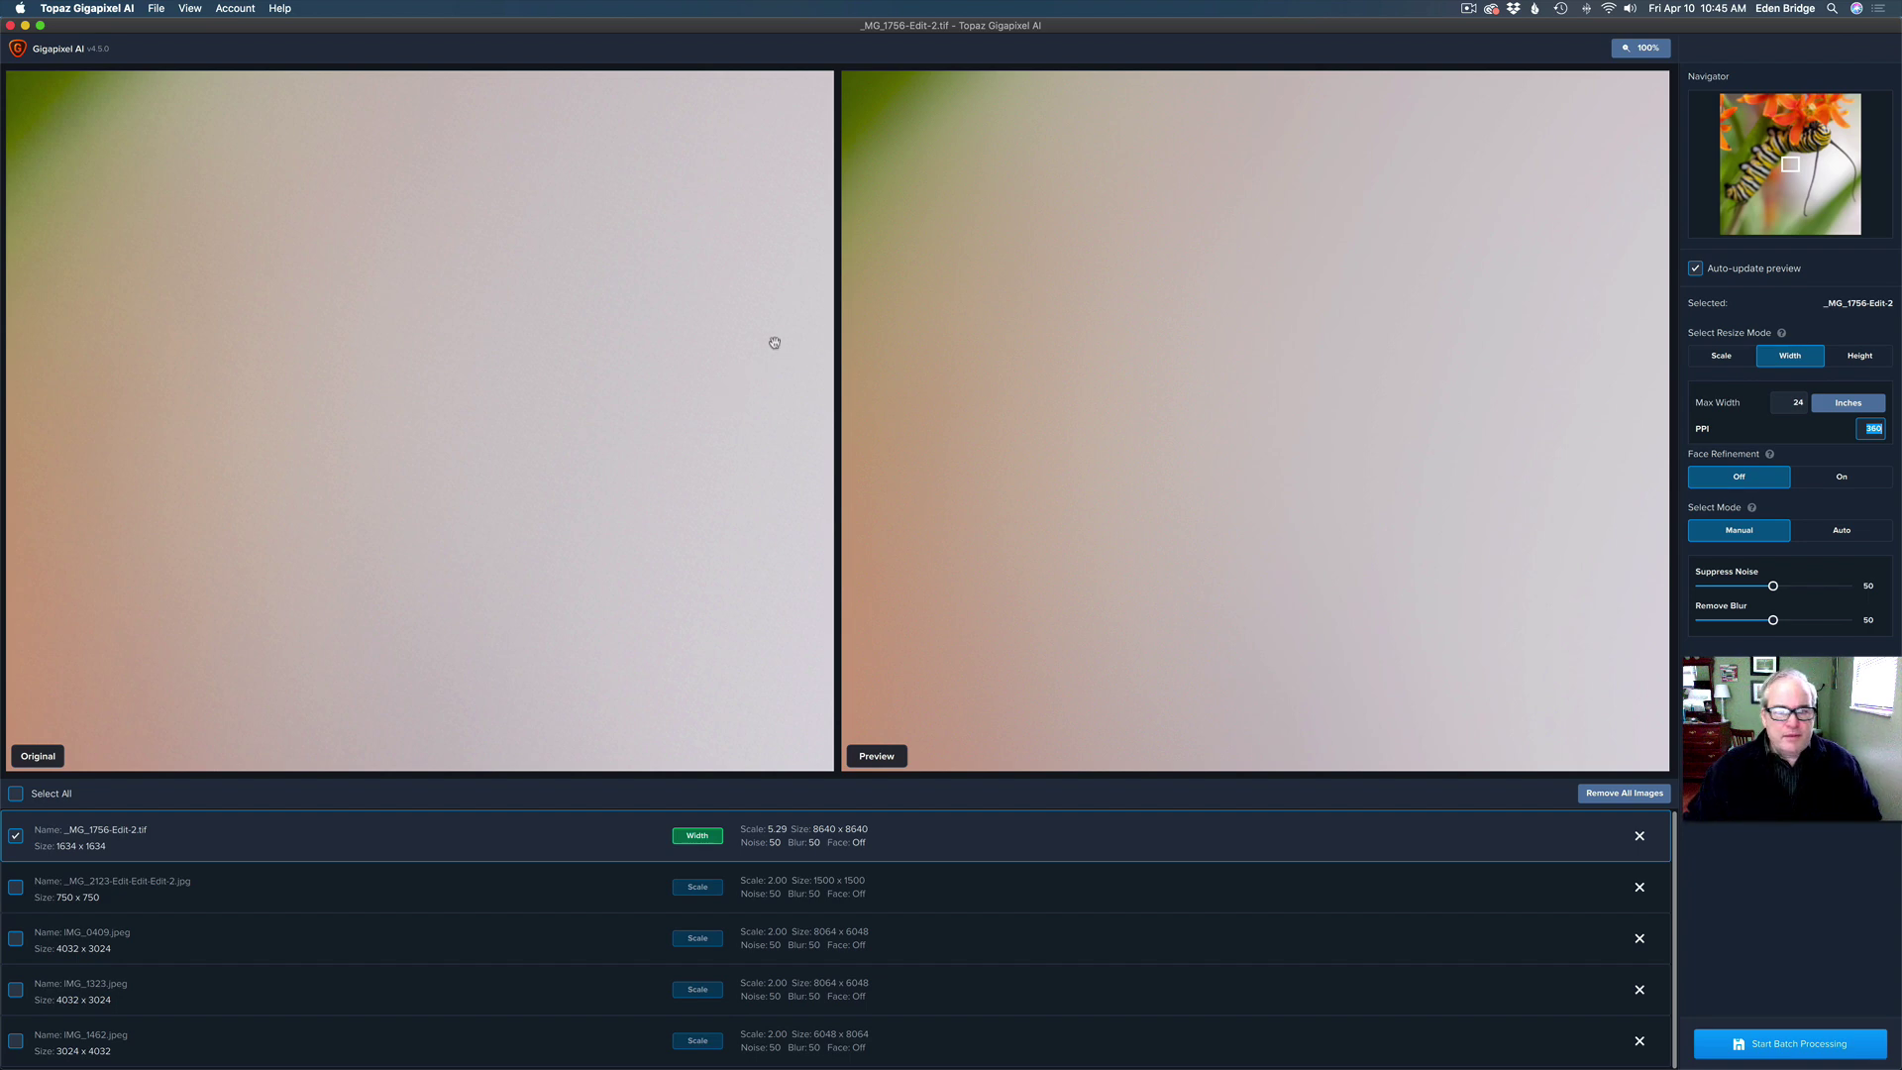
drag(1790, 163, 1813, 143)
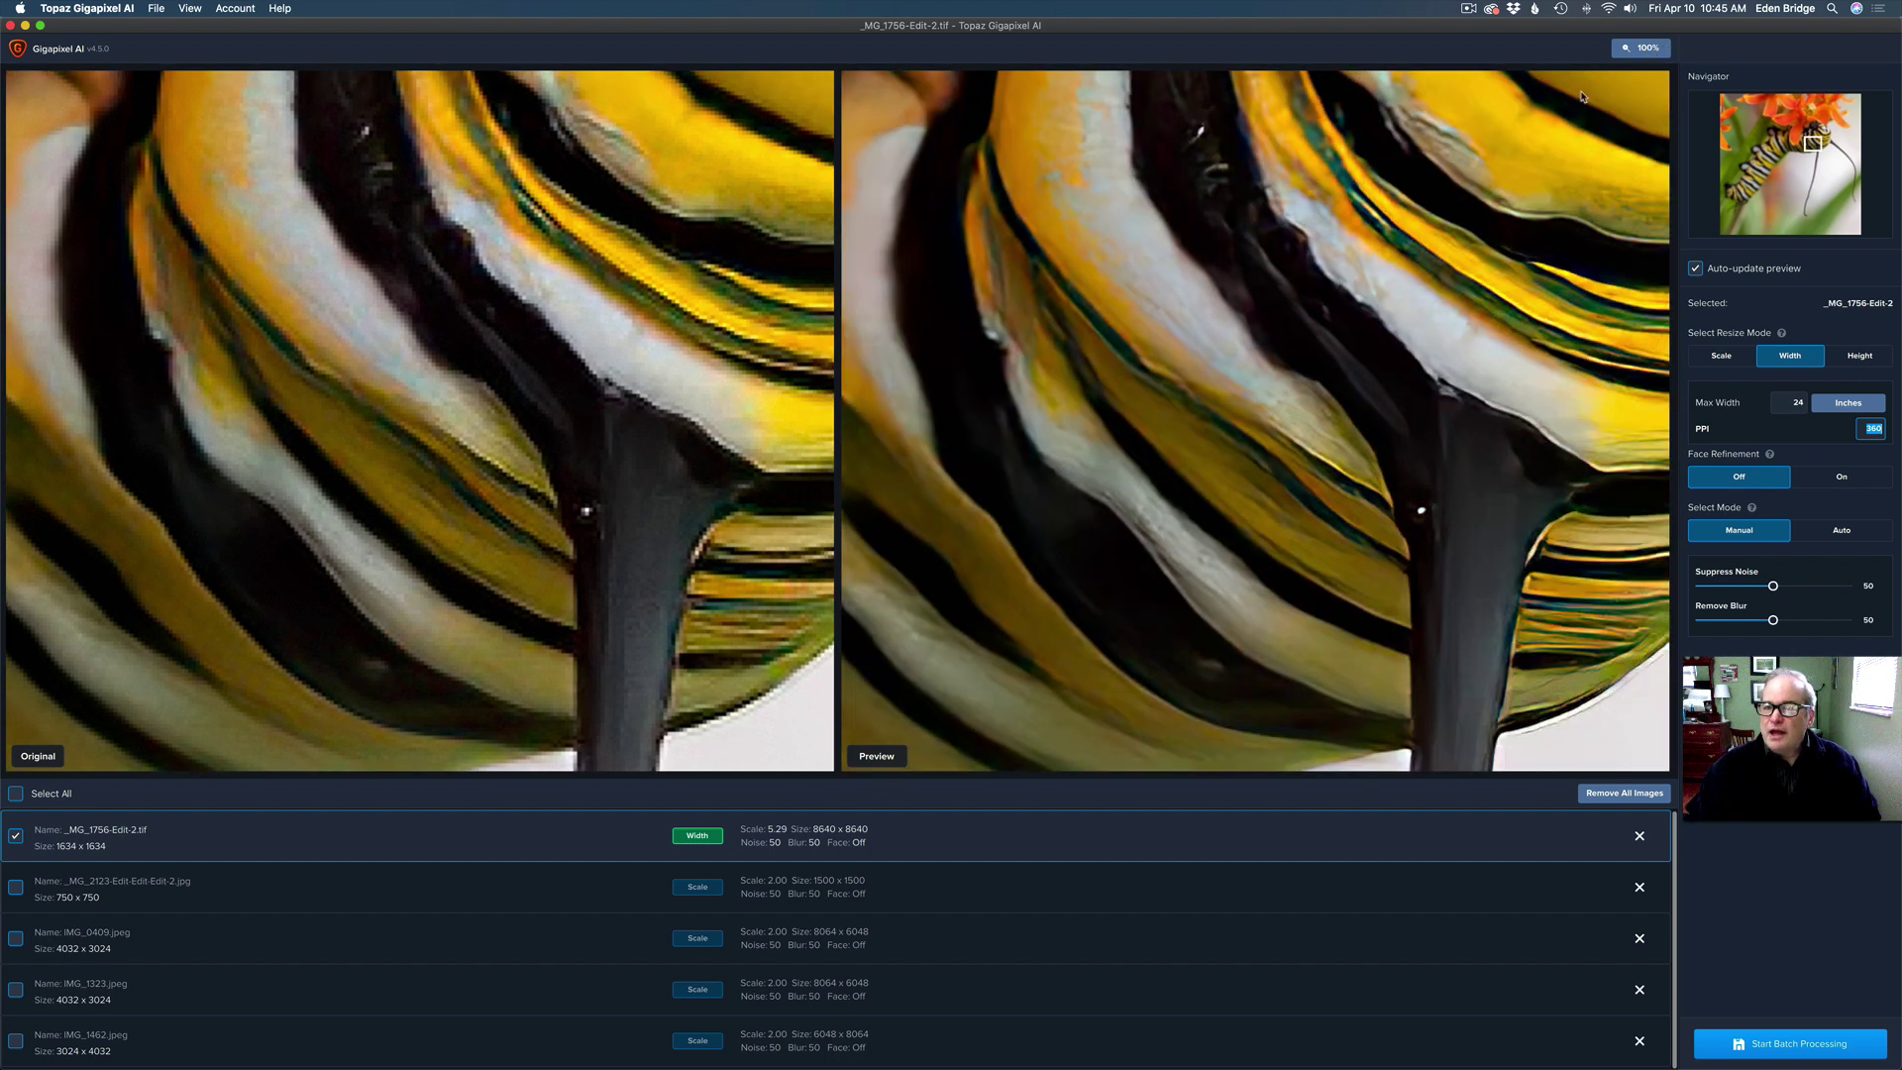
Step: Keep preview zoom at 100% and change the caterpillar's width to 16 inches (5760 px, 3.53x)
click(1652, 49)
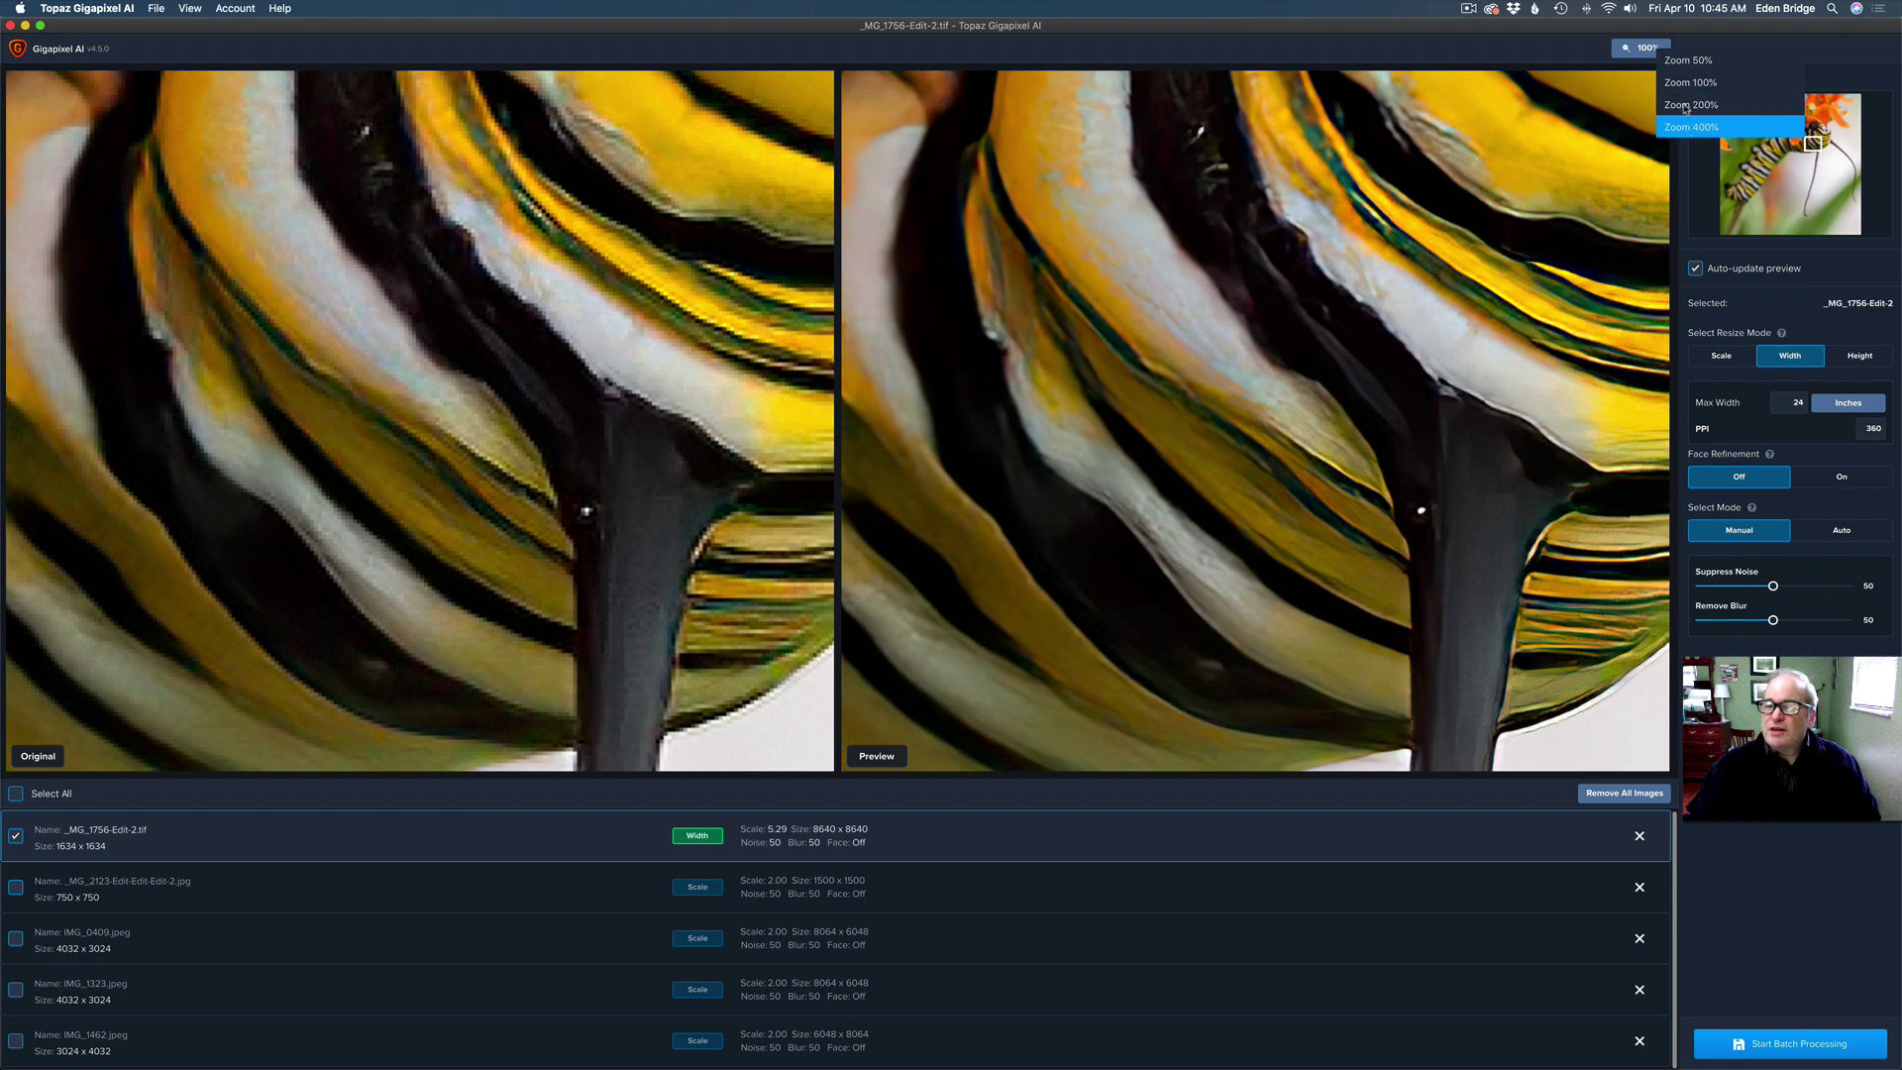
click(1676, 87)
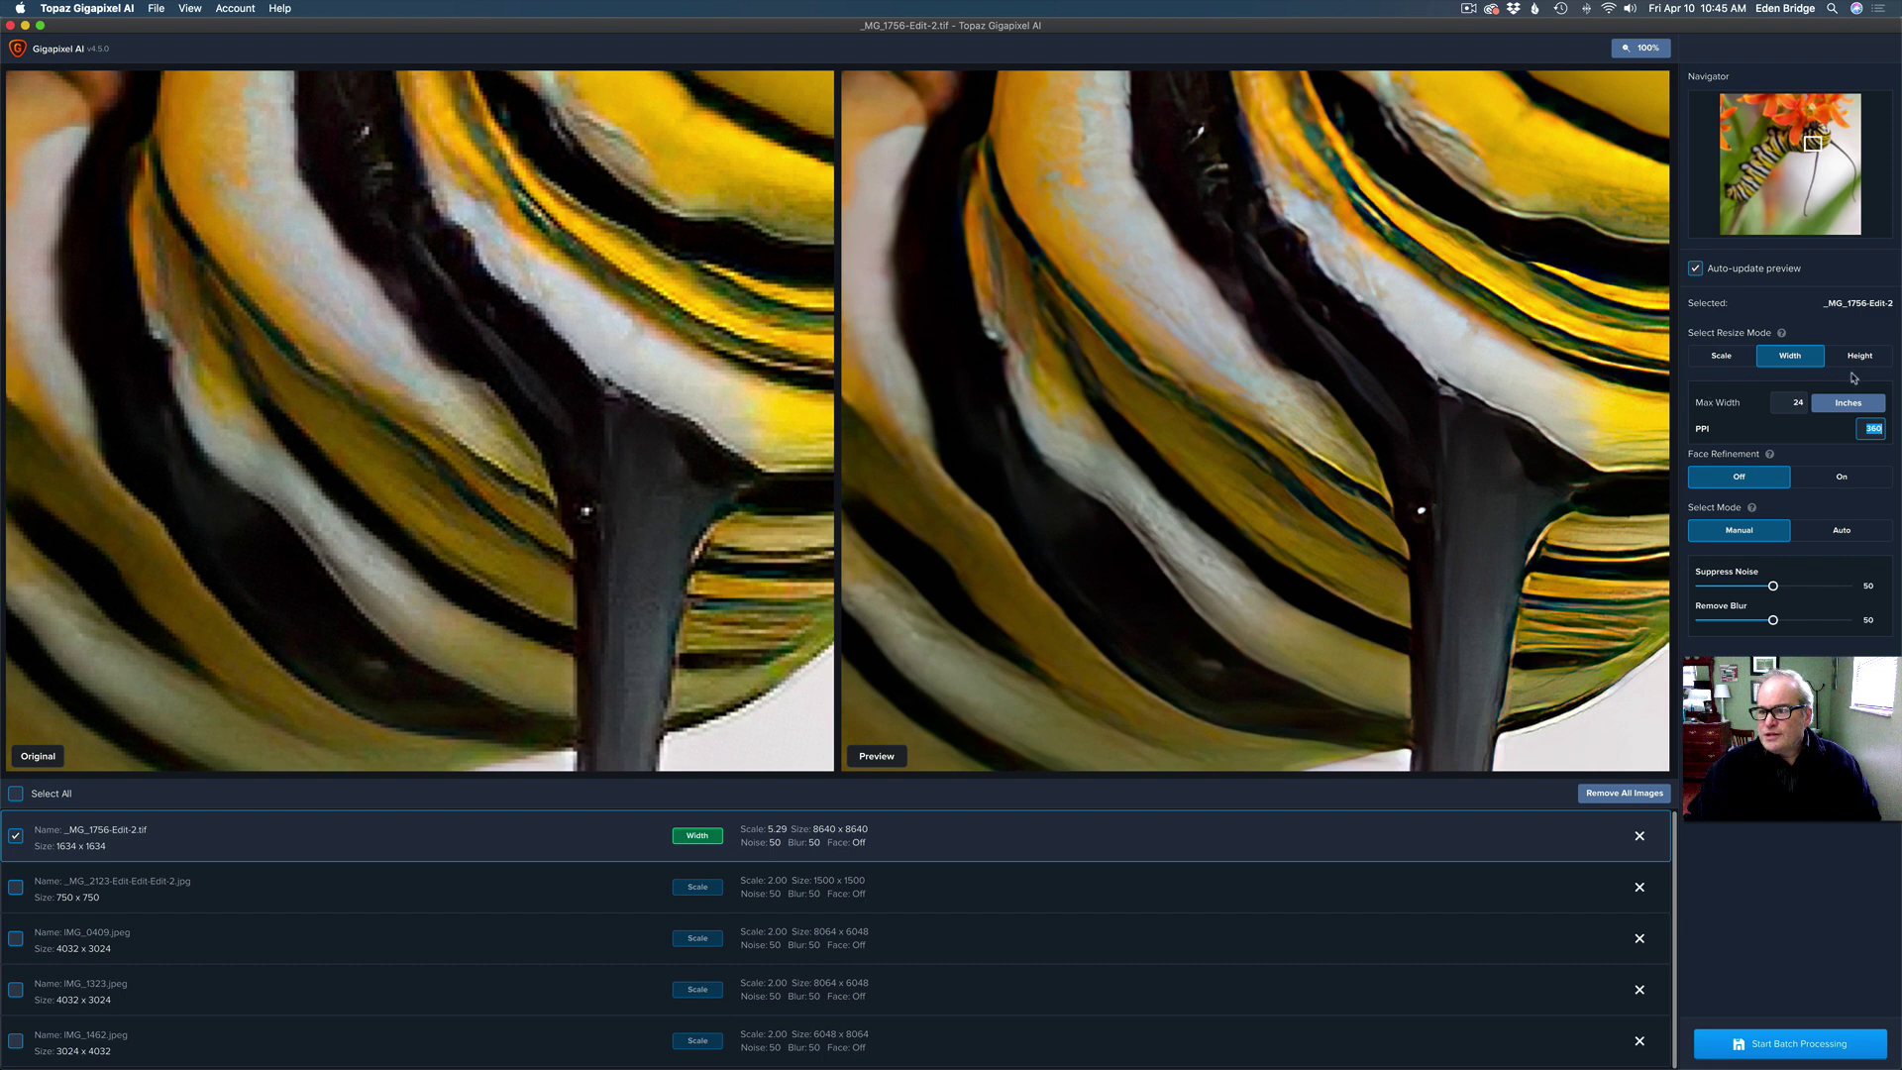
double_click(1793, 402)
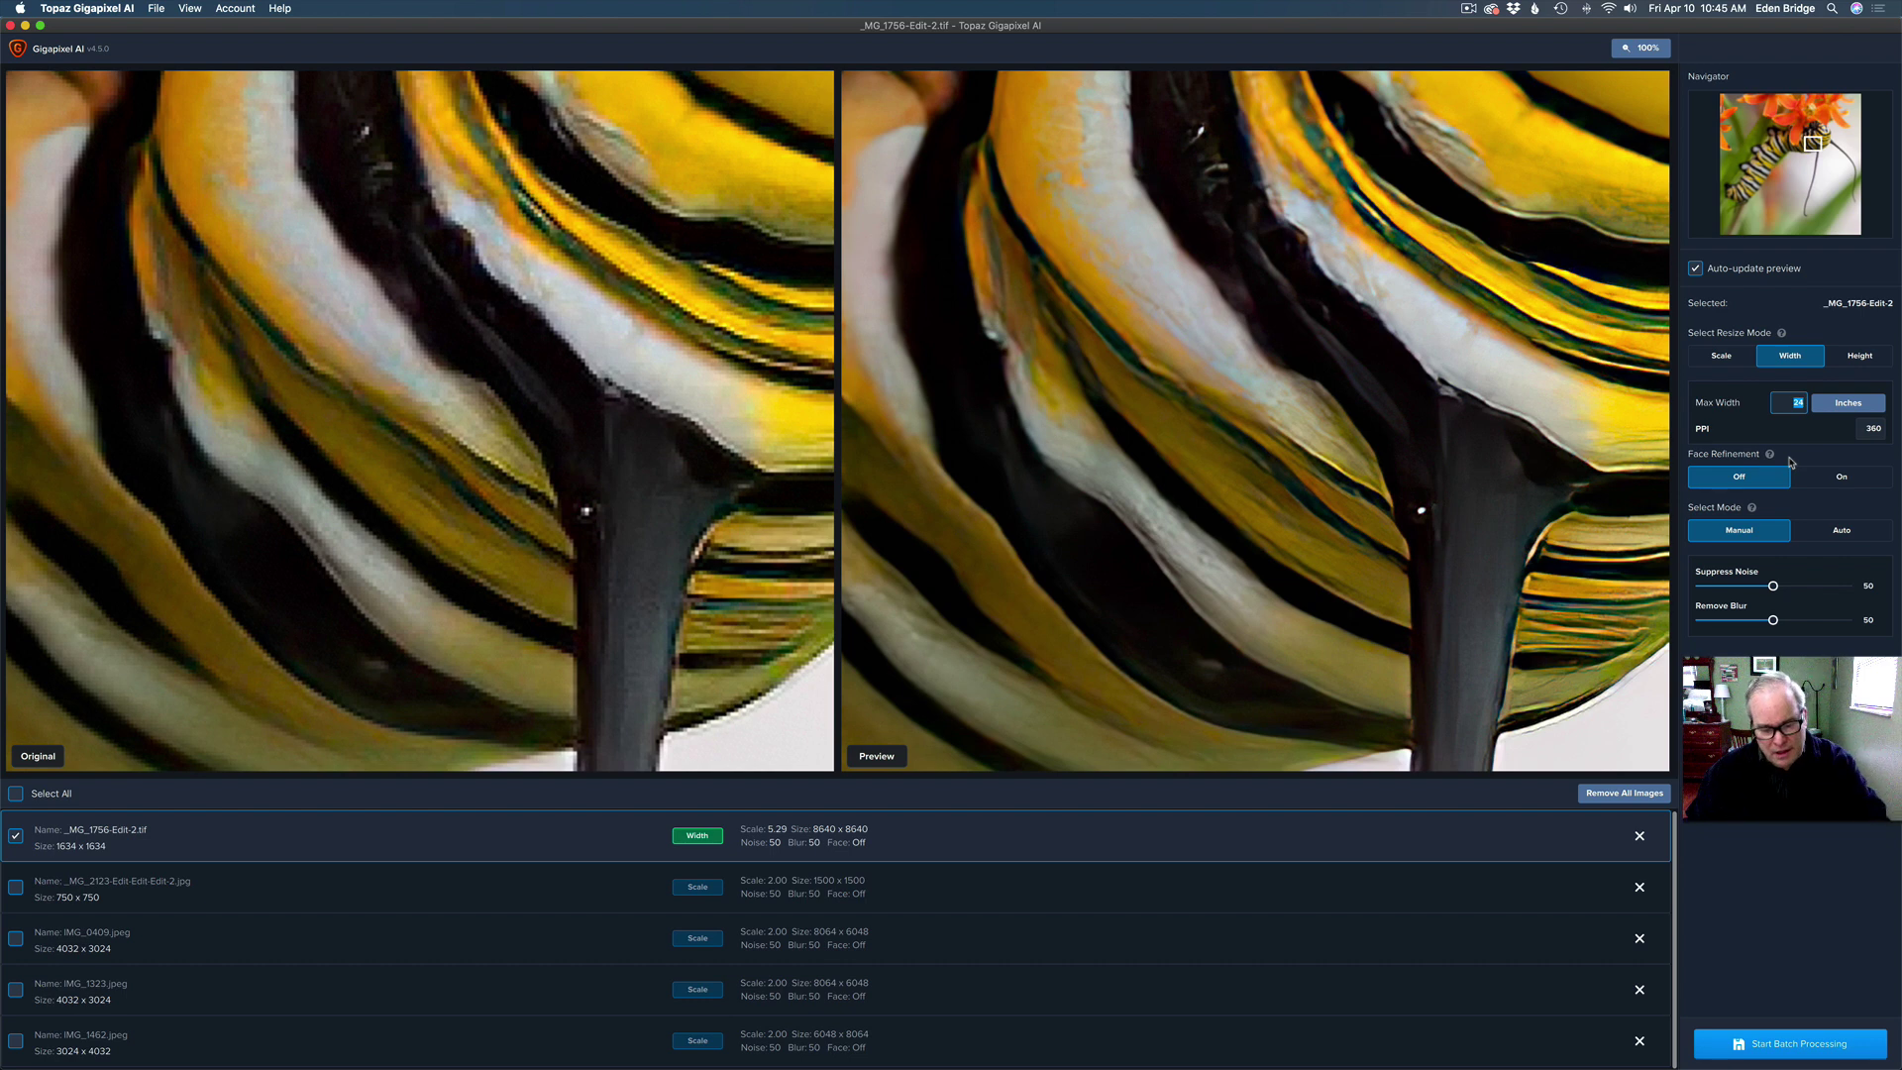
text(16)
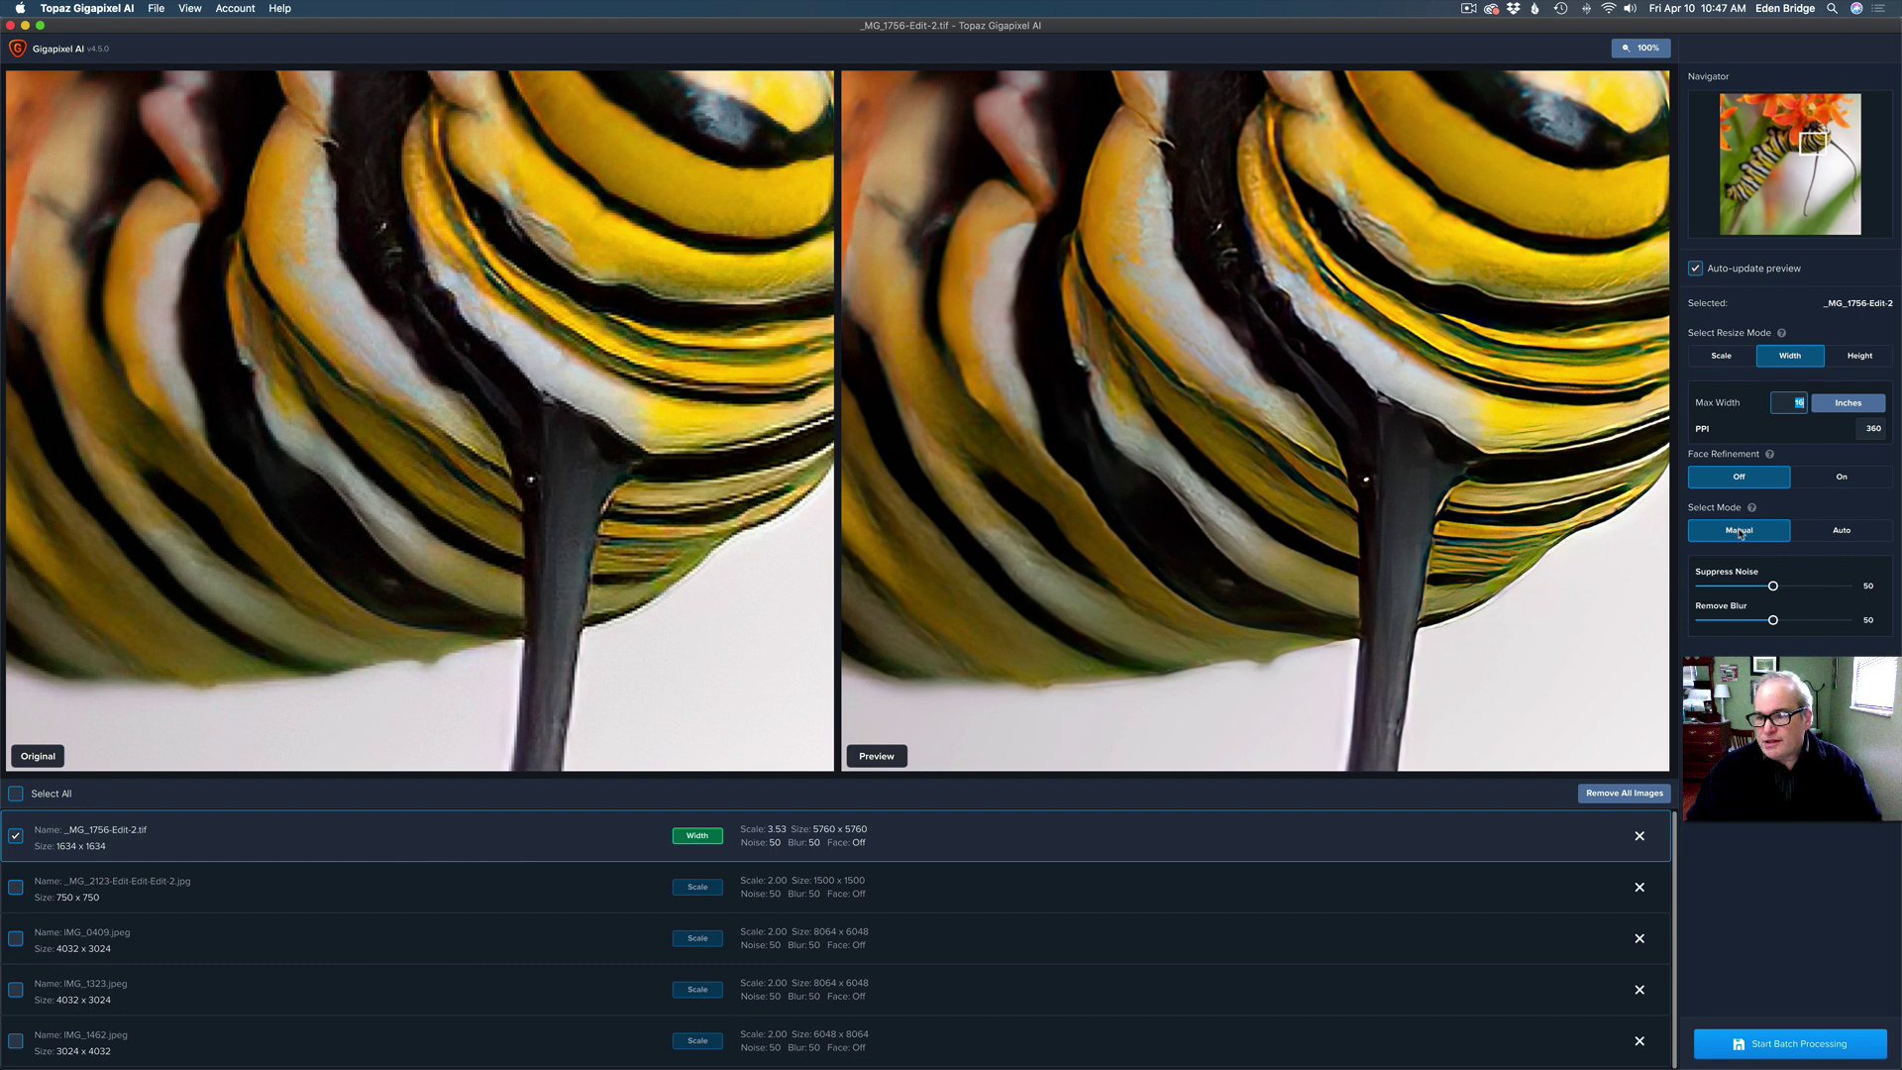
Step: Set the caterpillar photo's noise and blur mode to Auto instead of manual 20 and 80
click(1866, 537)
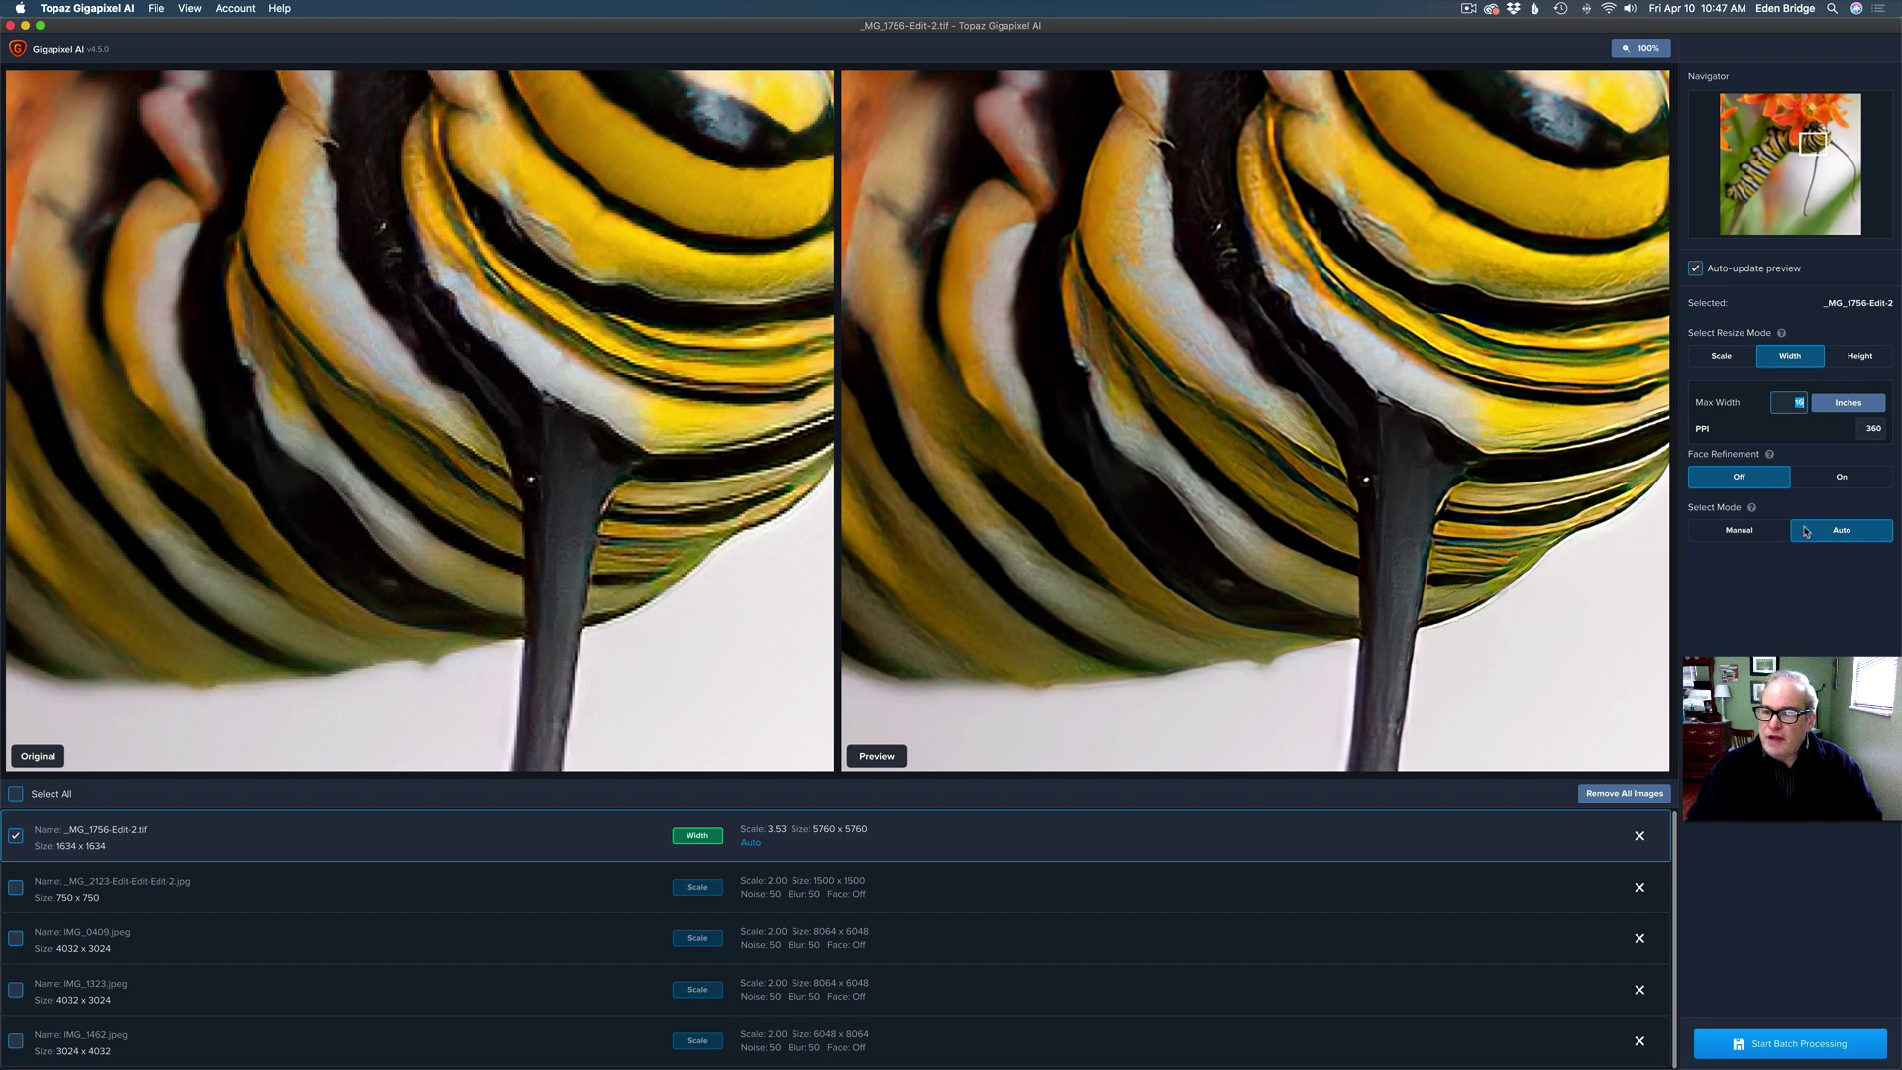
click(1761, 532)
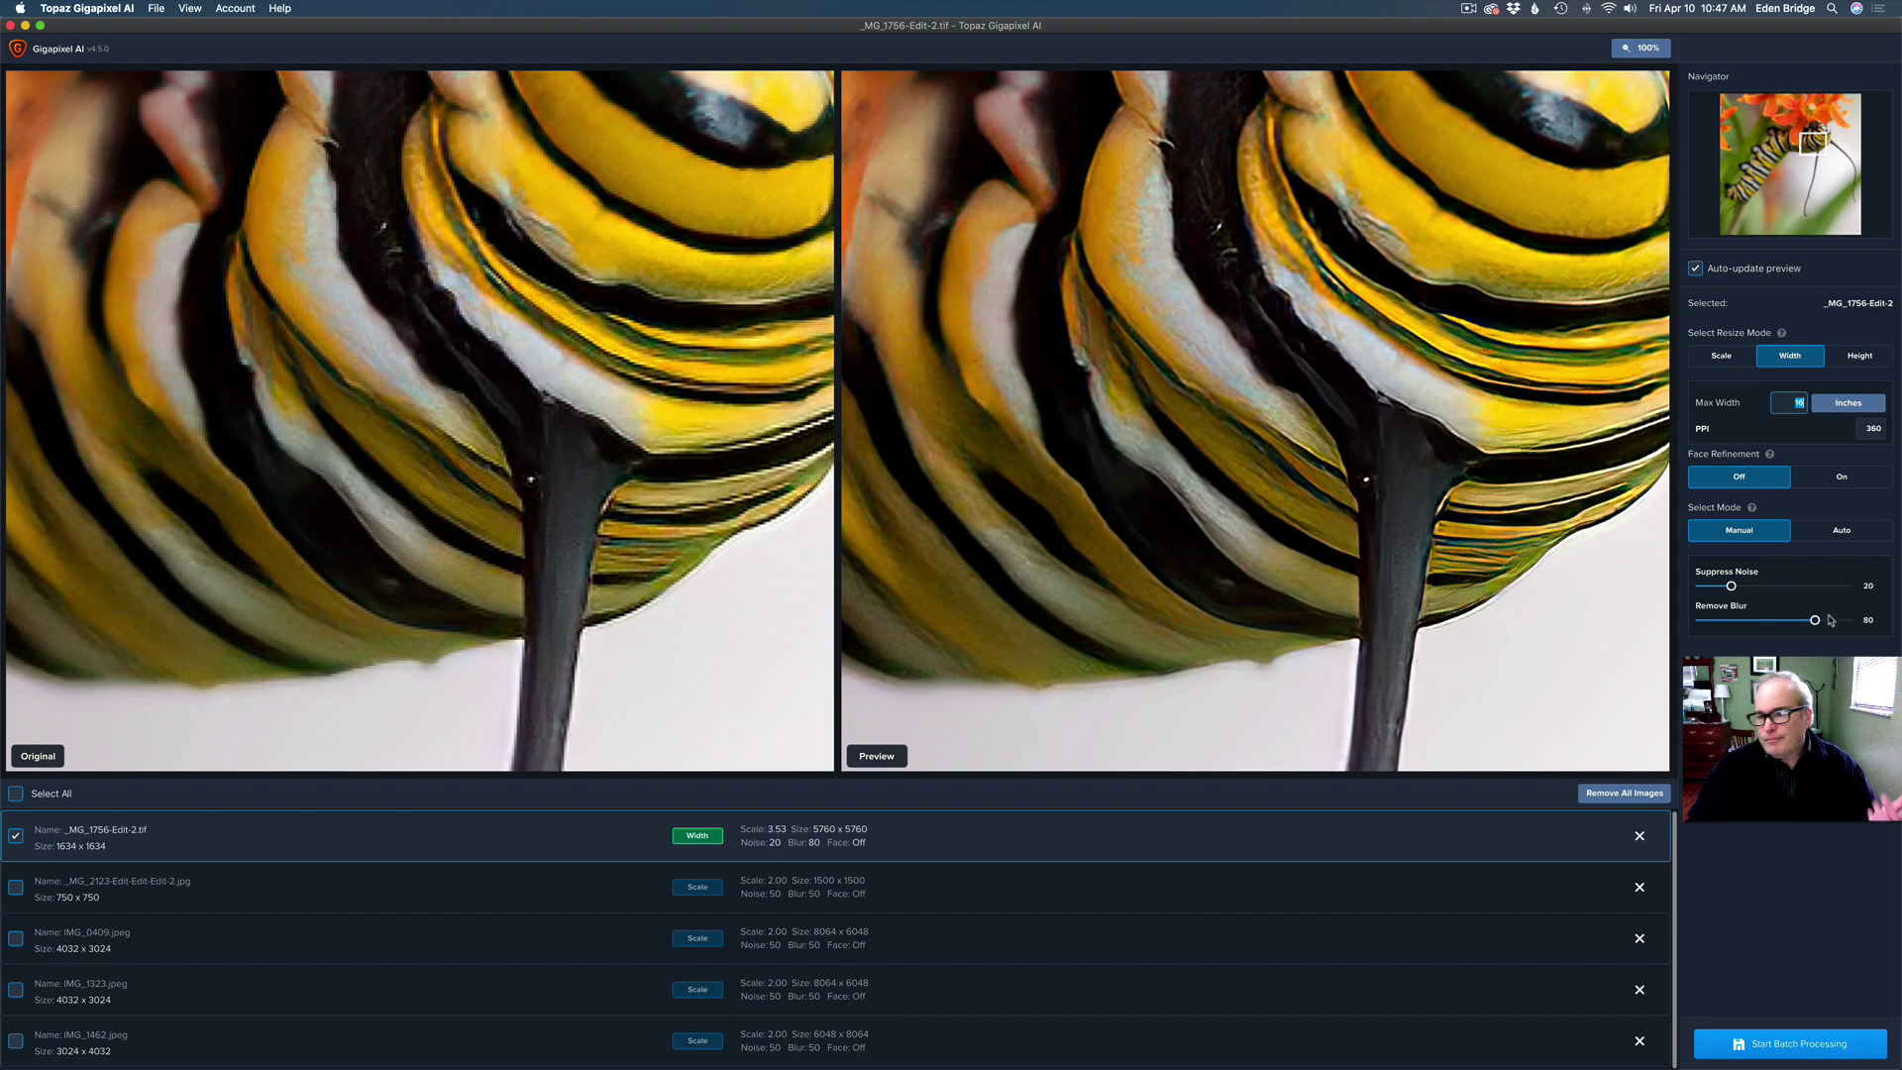
click(1842, 535)
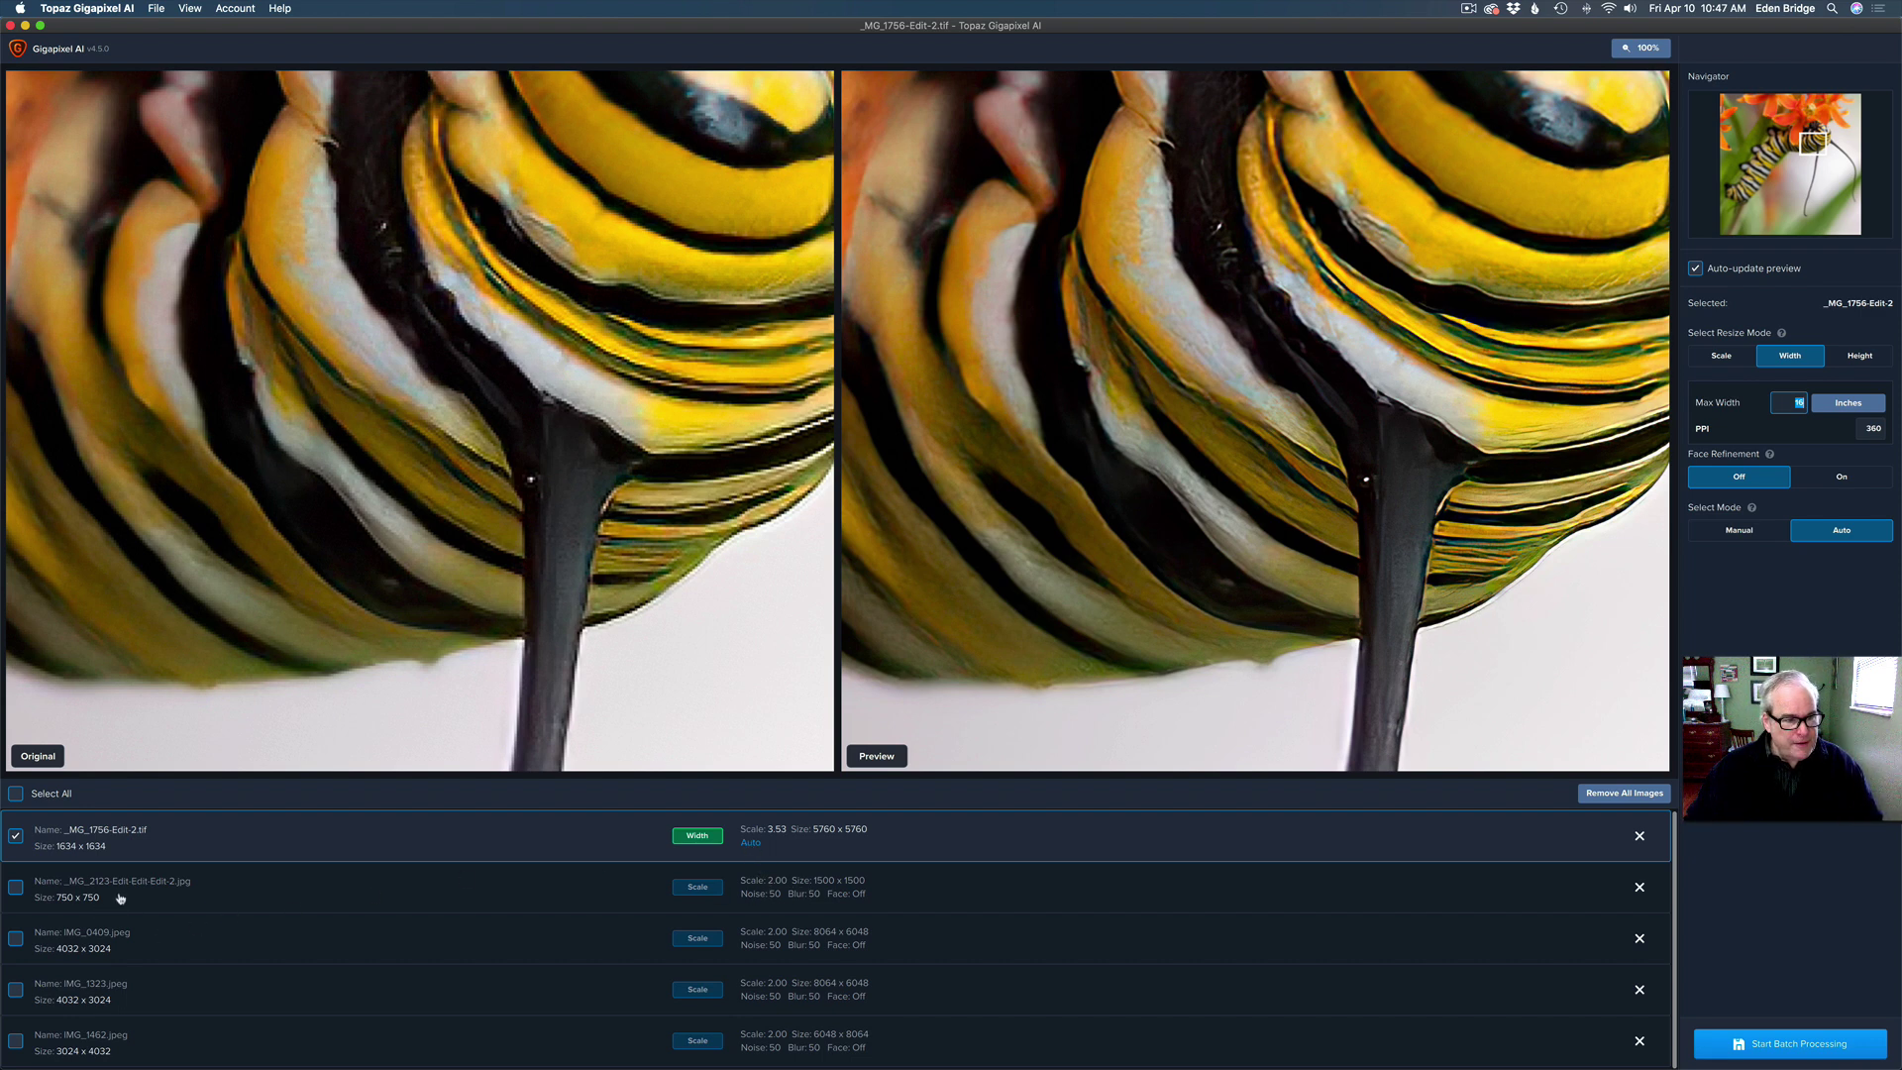
Step: Upscale the portrait _MG_2123-Edit-Edit-2.jpg 4x to 3000 x 3000 and preview its eye
click(201, 895)
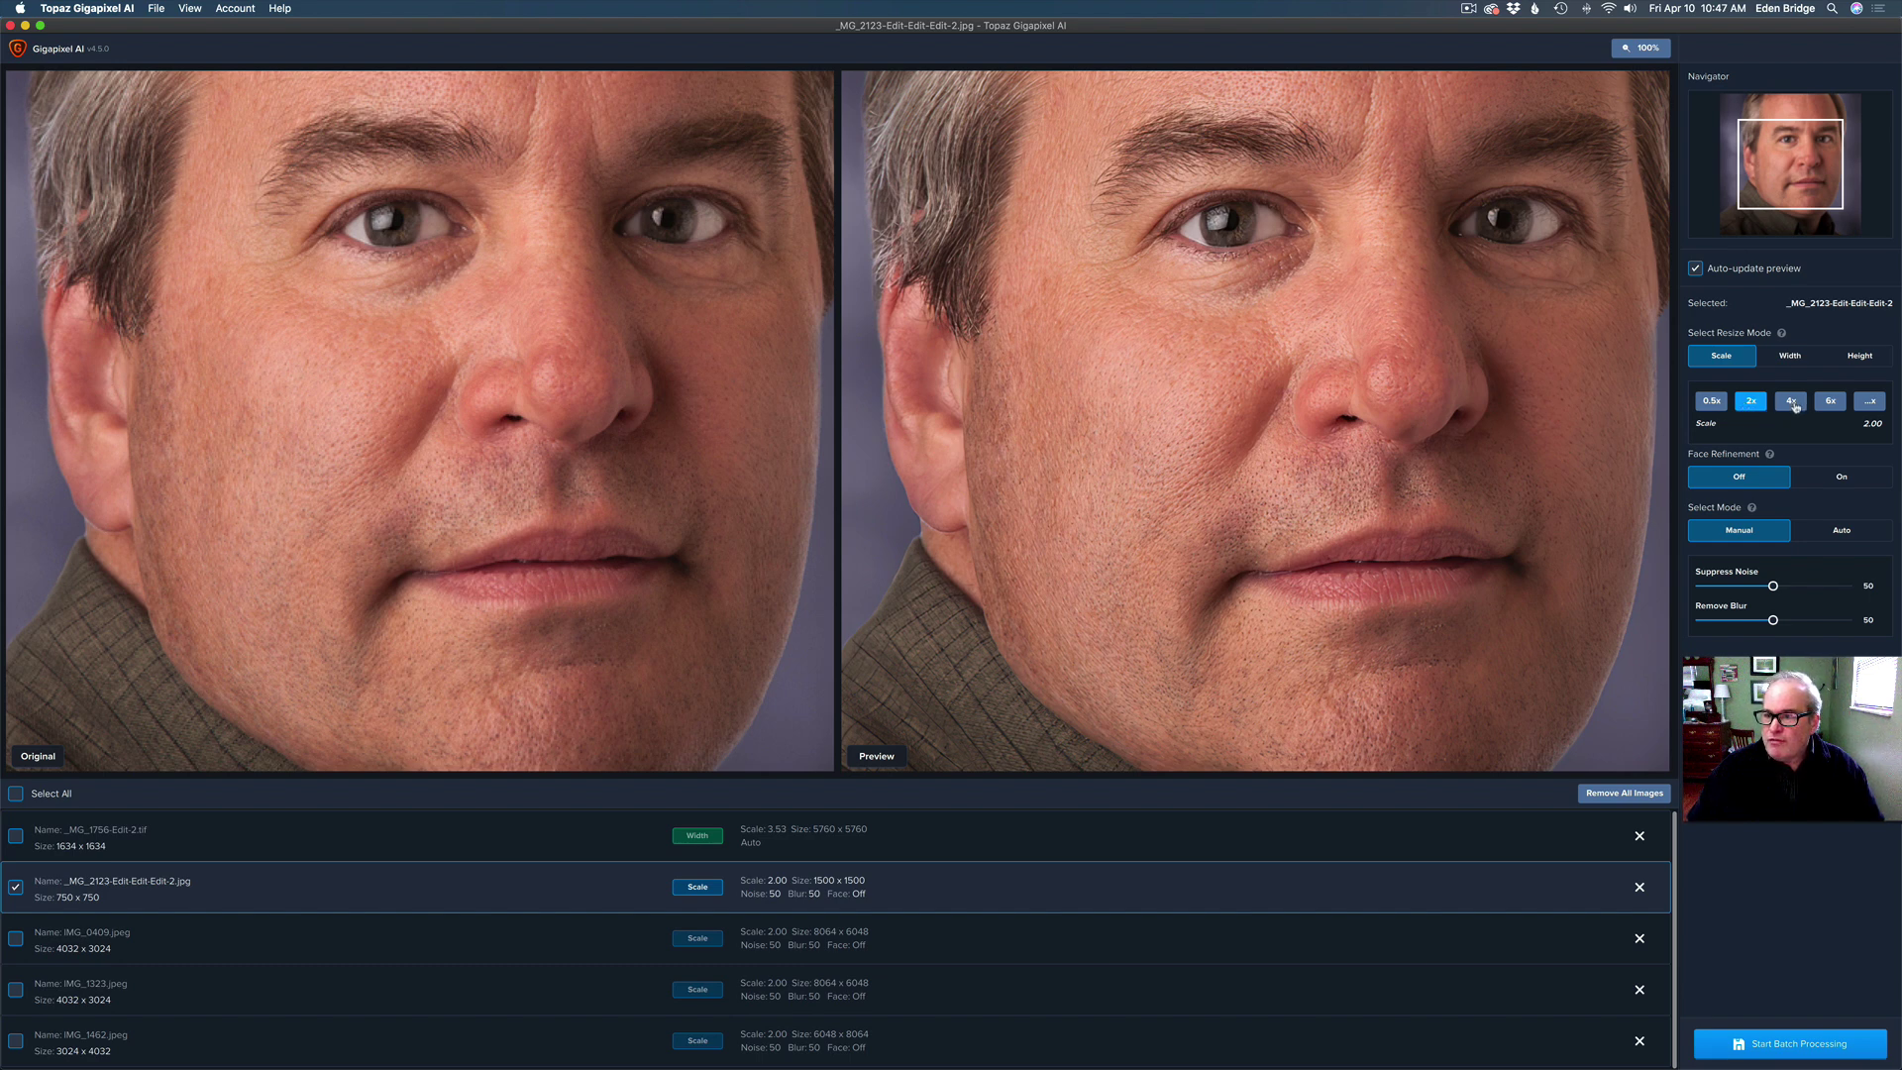
click(1793, 402)
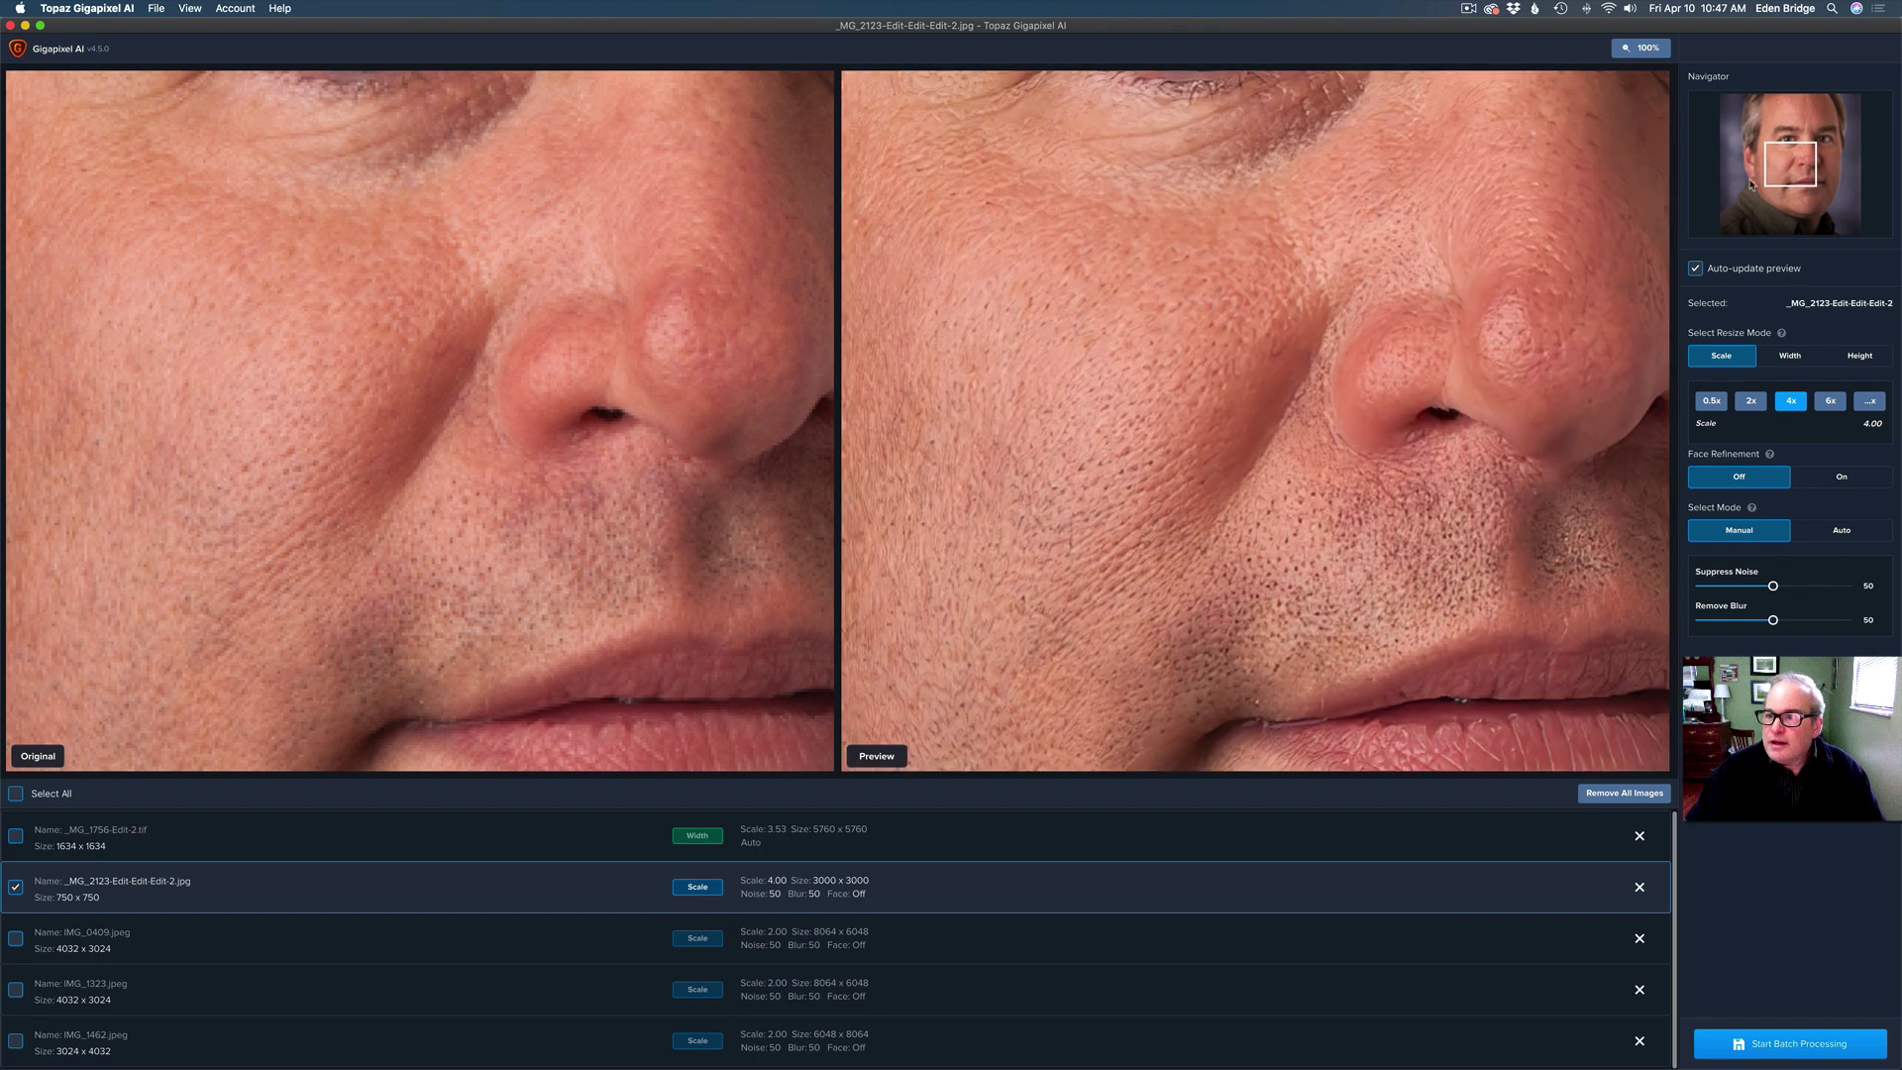
drag(1792, 154, 1787, 140)
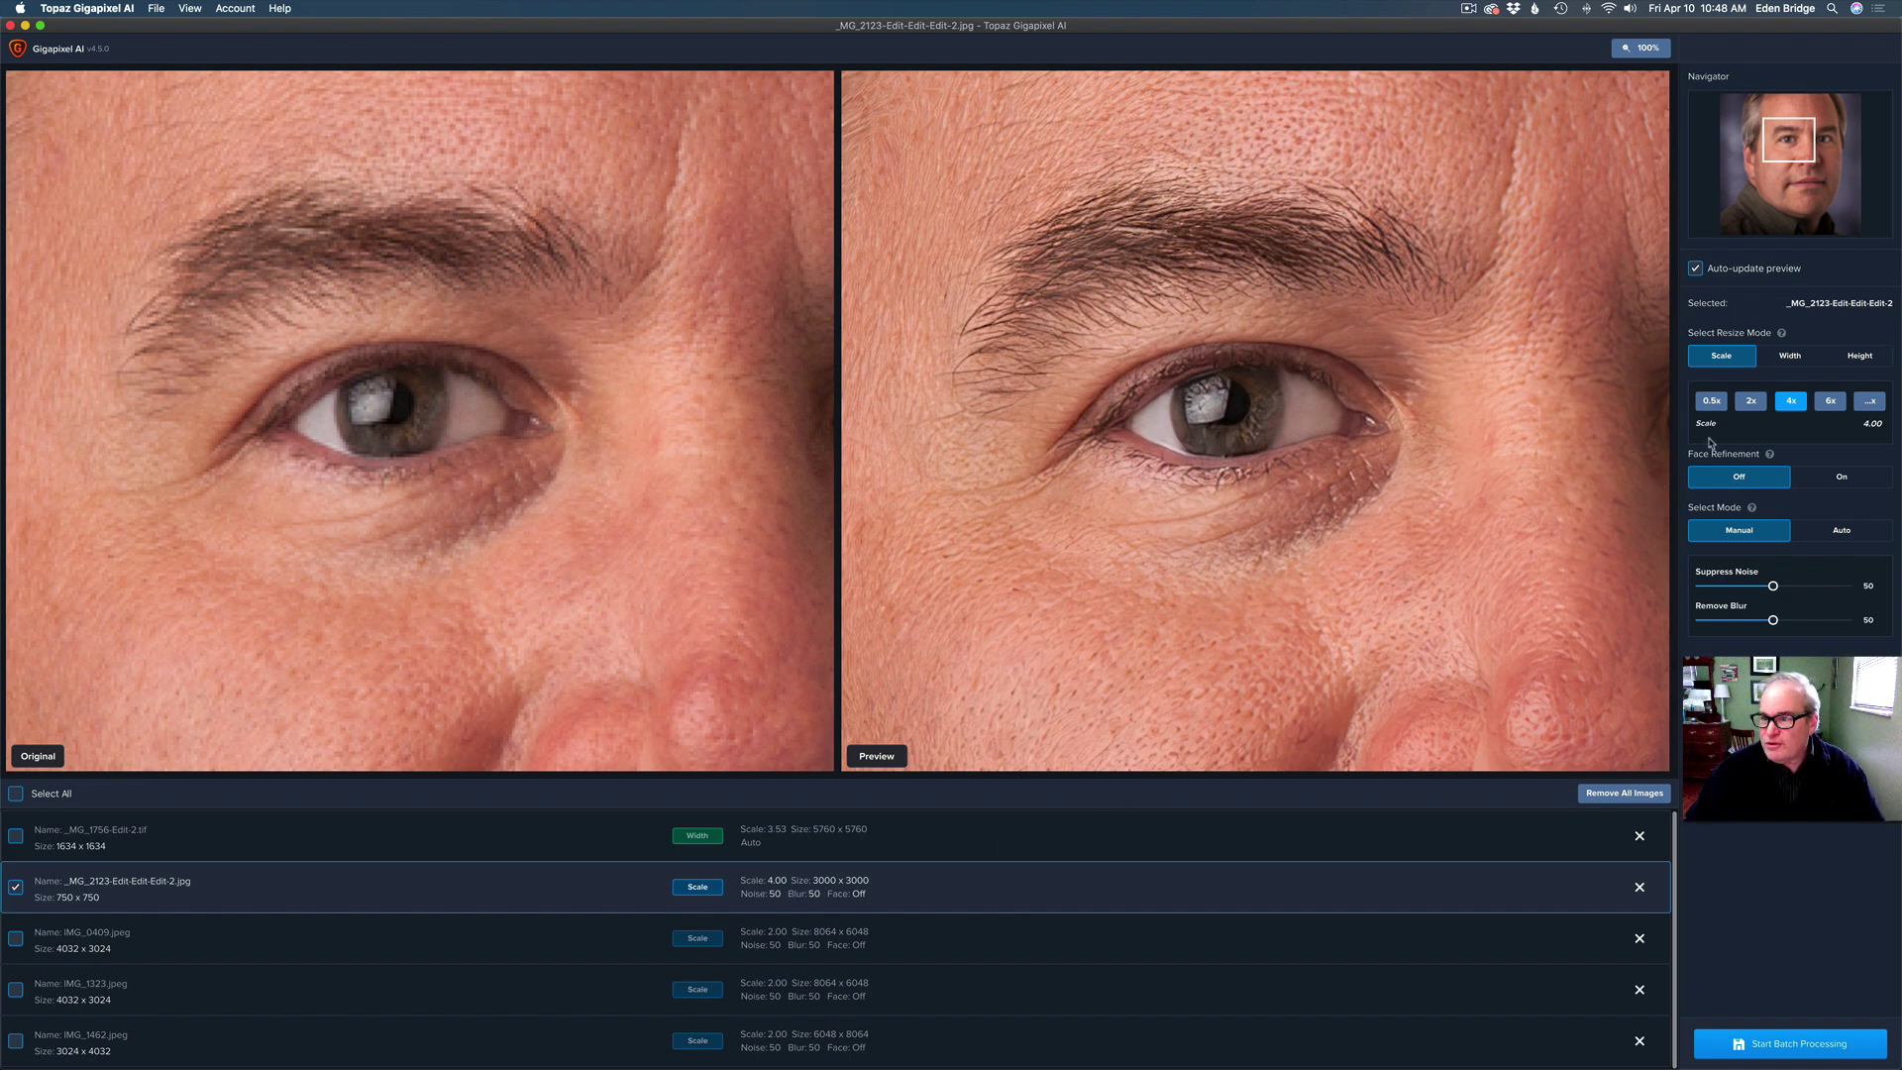
Step: Give the portrait face refinement with manual noise 20 and blur 73, then select IMG_0409
click(1845, 476)
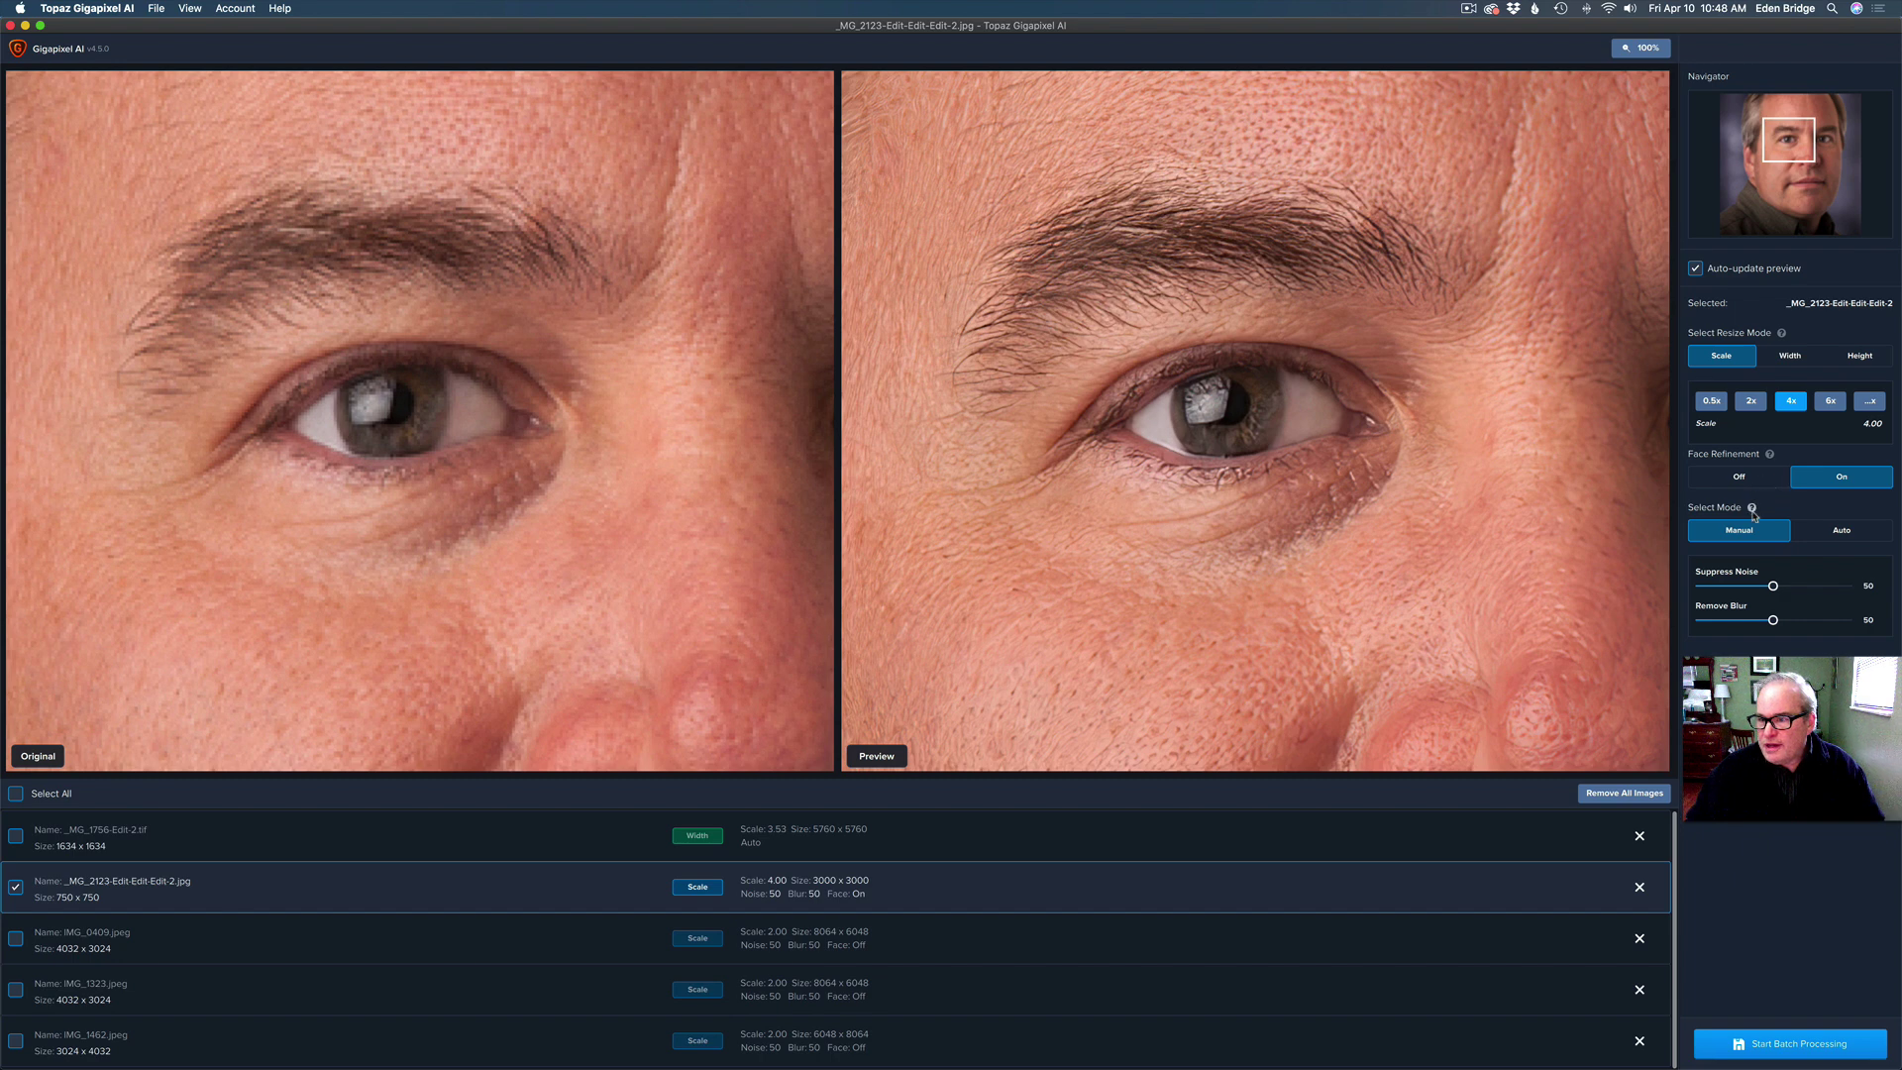
click(1850, 536)
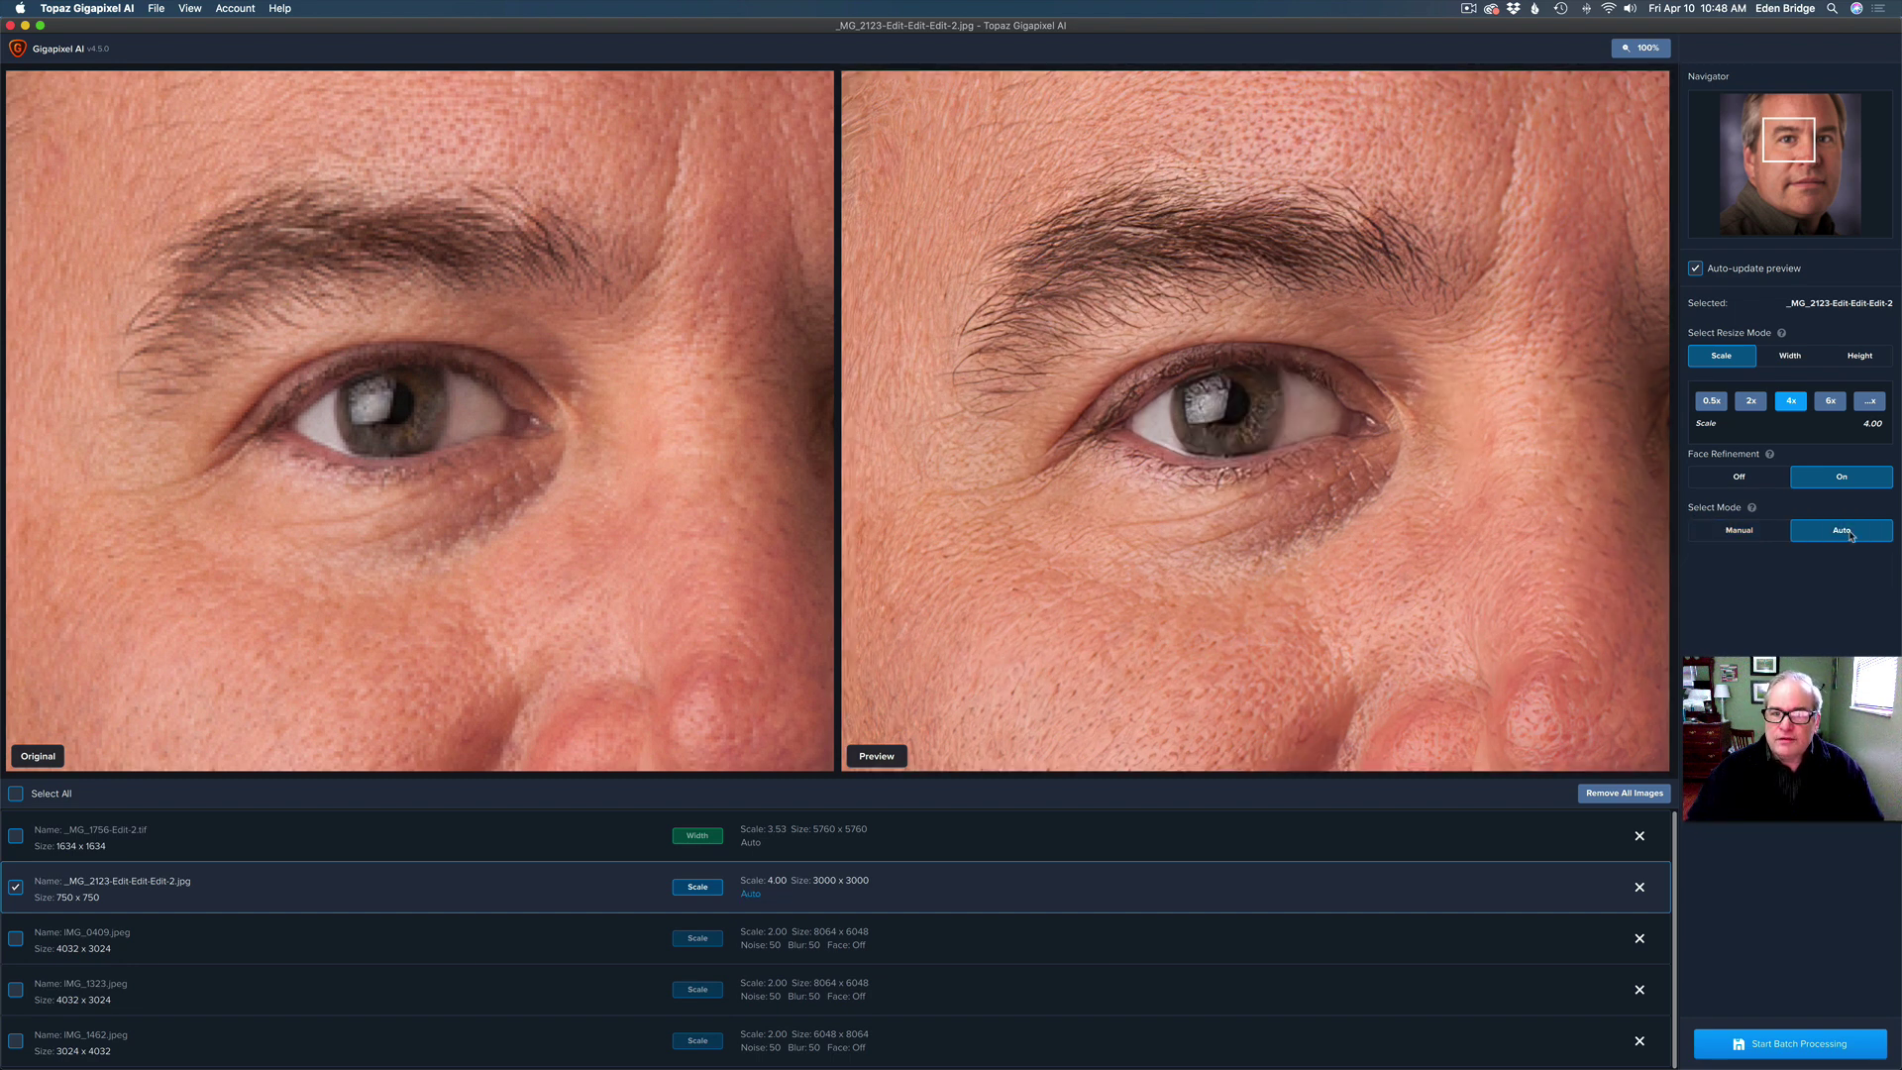
click(1759, 536)
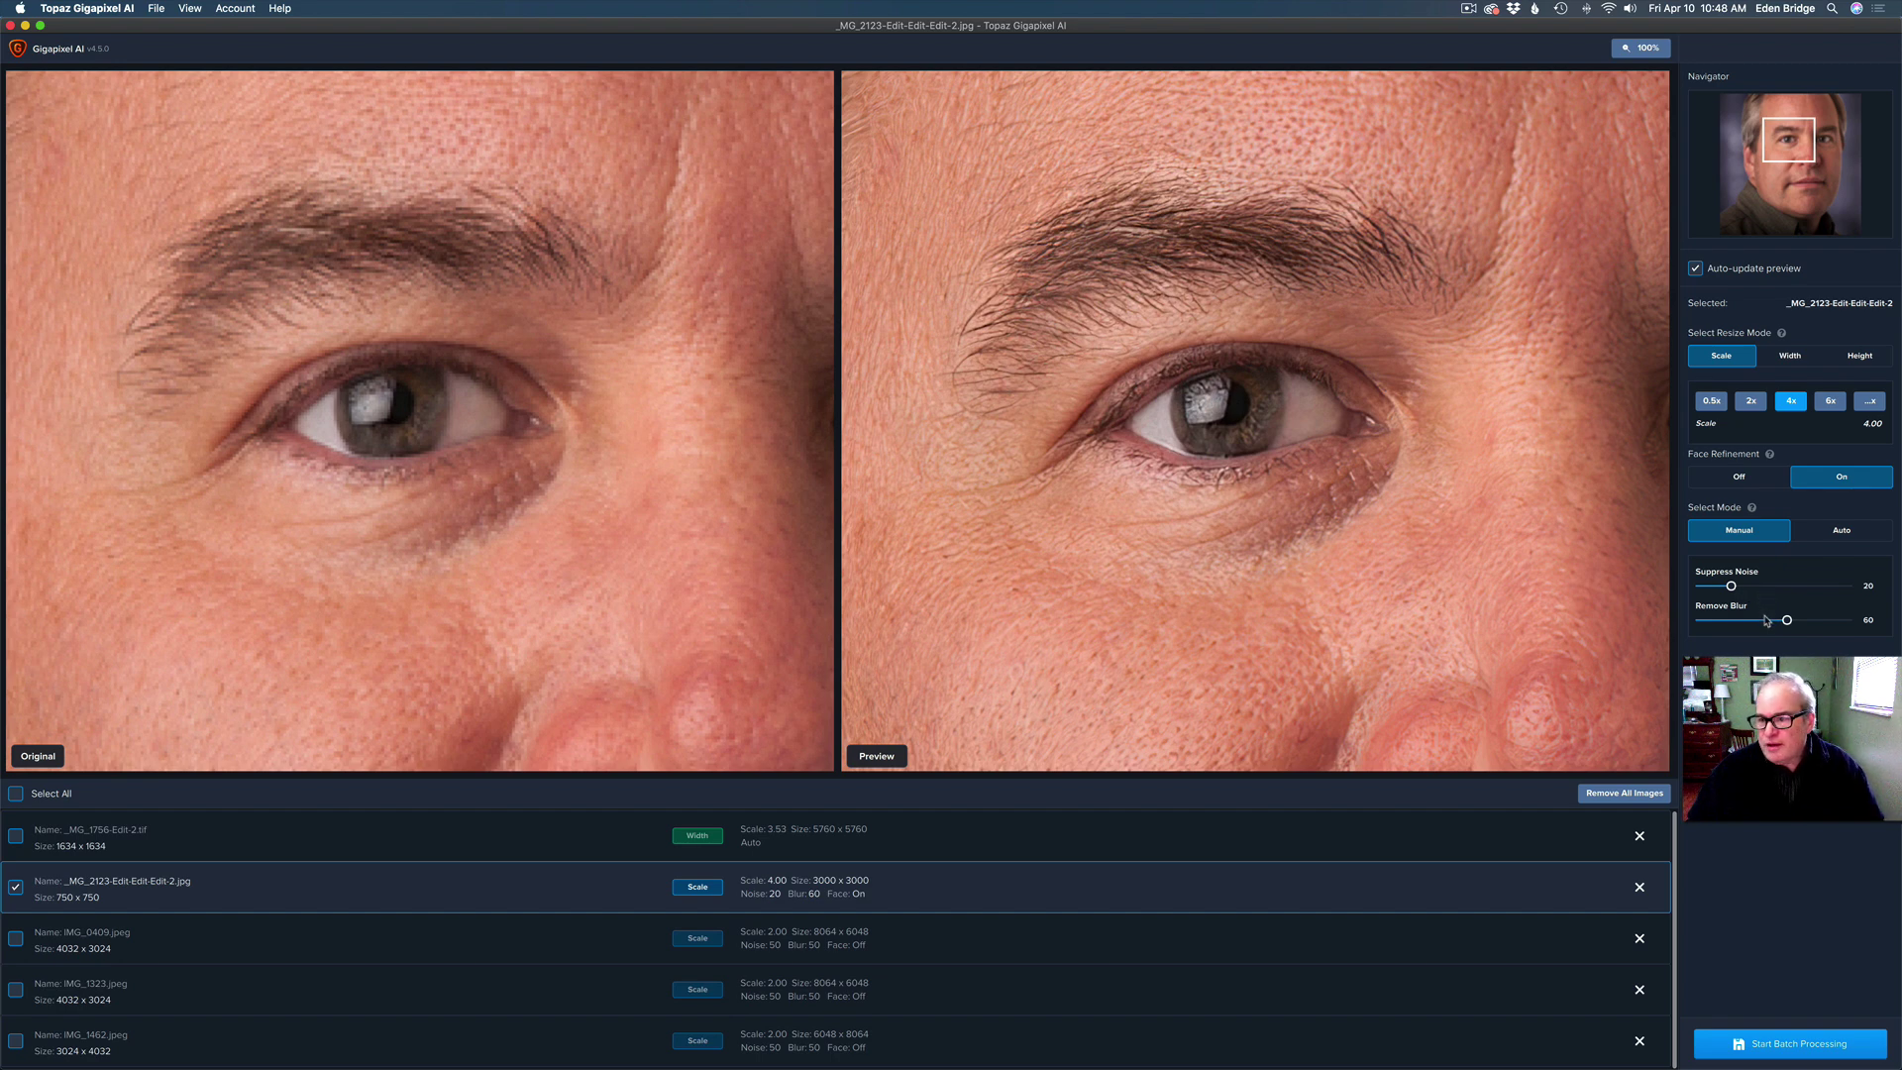
drag(1787, 621, 1806, 622)
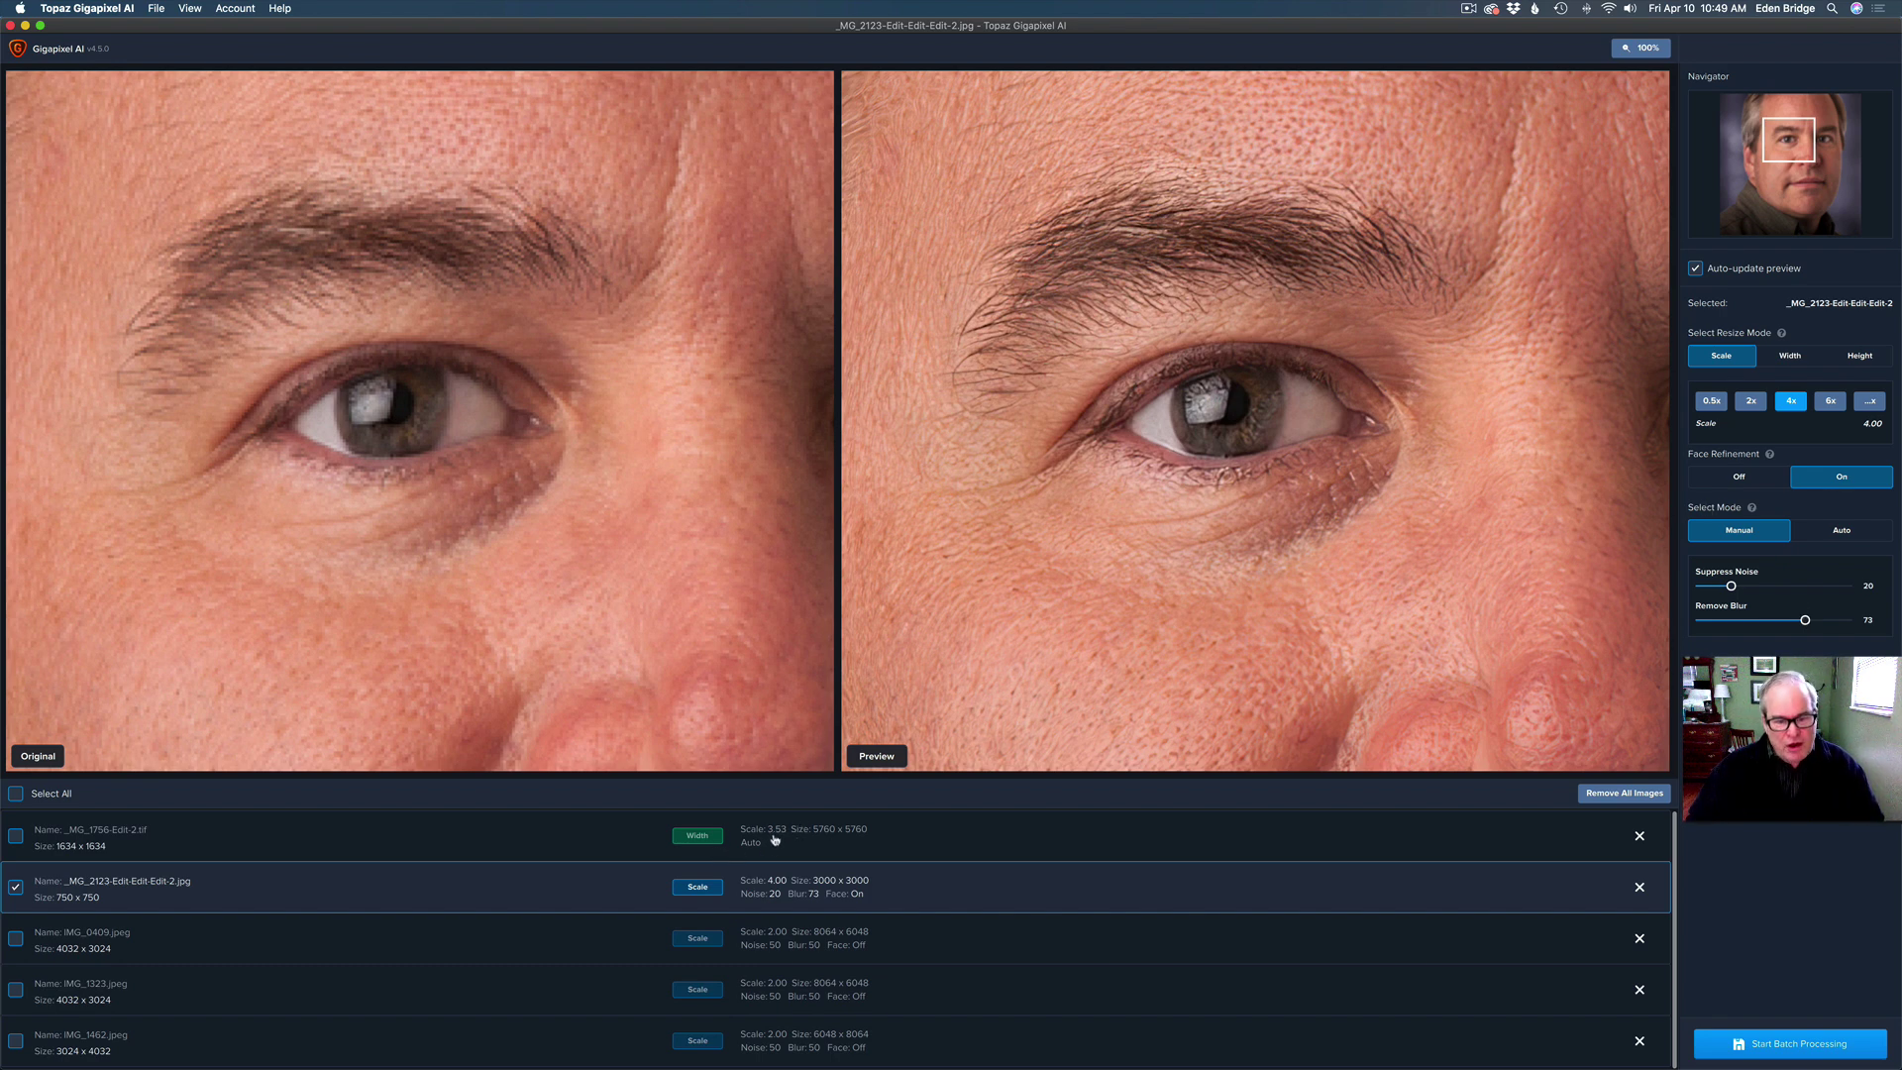
click(577, 948)
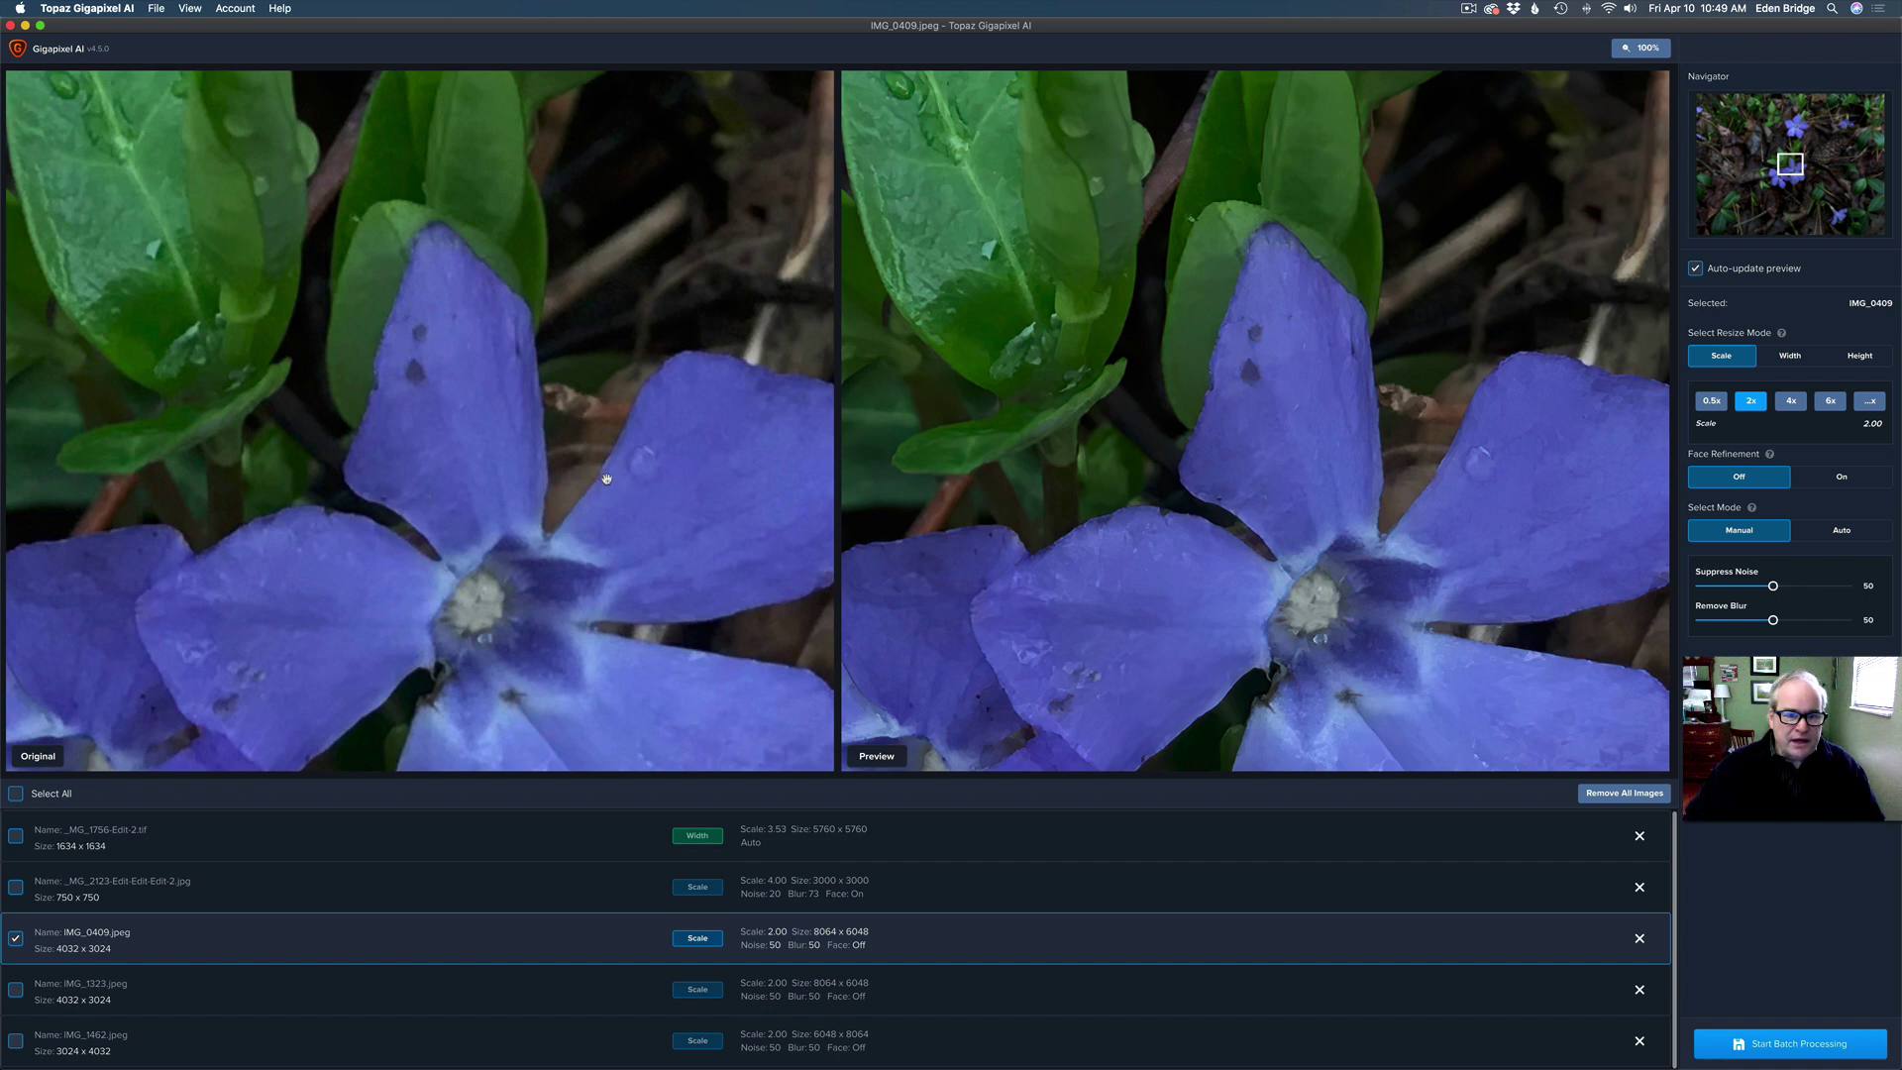
Step: Pan around the IMG_0409 flower photo to compare Original and Preview detail at 2x
scroll(577, 488, down, 5)
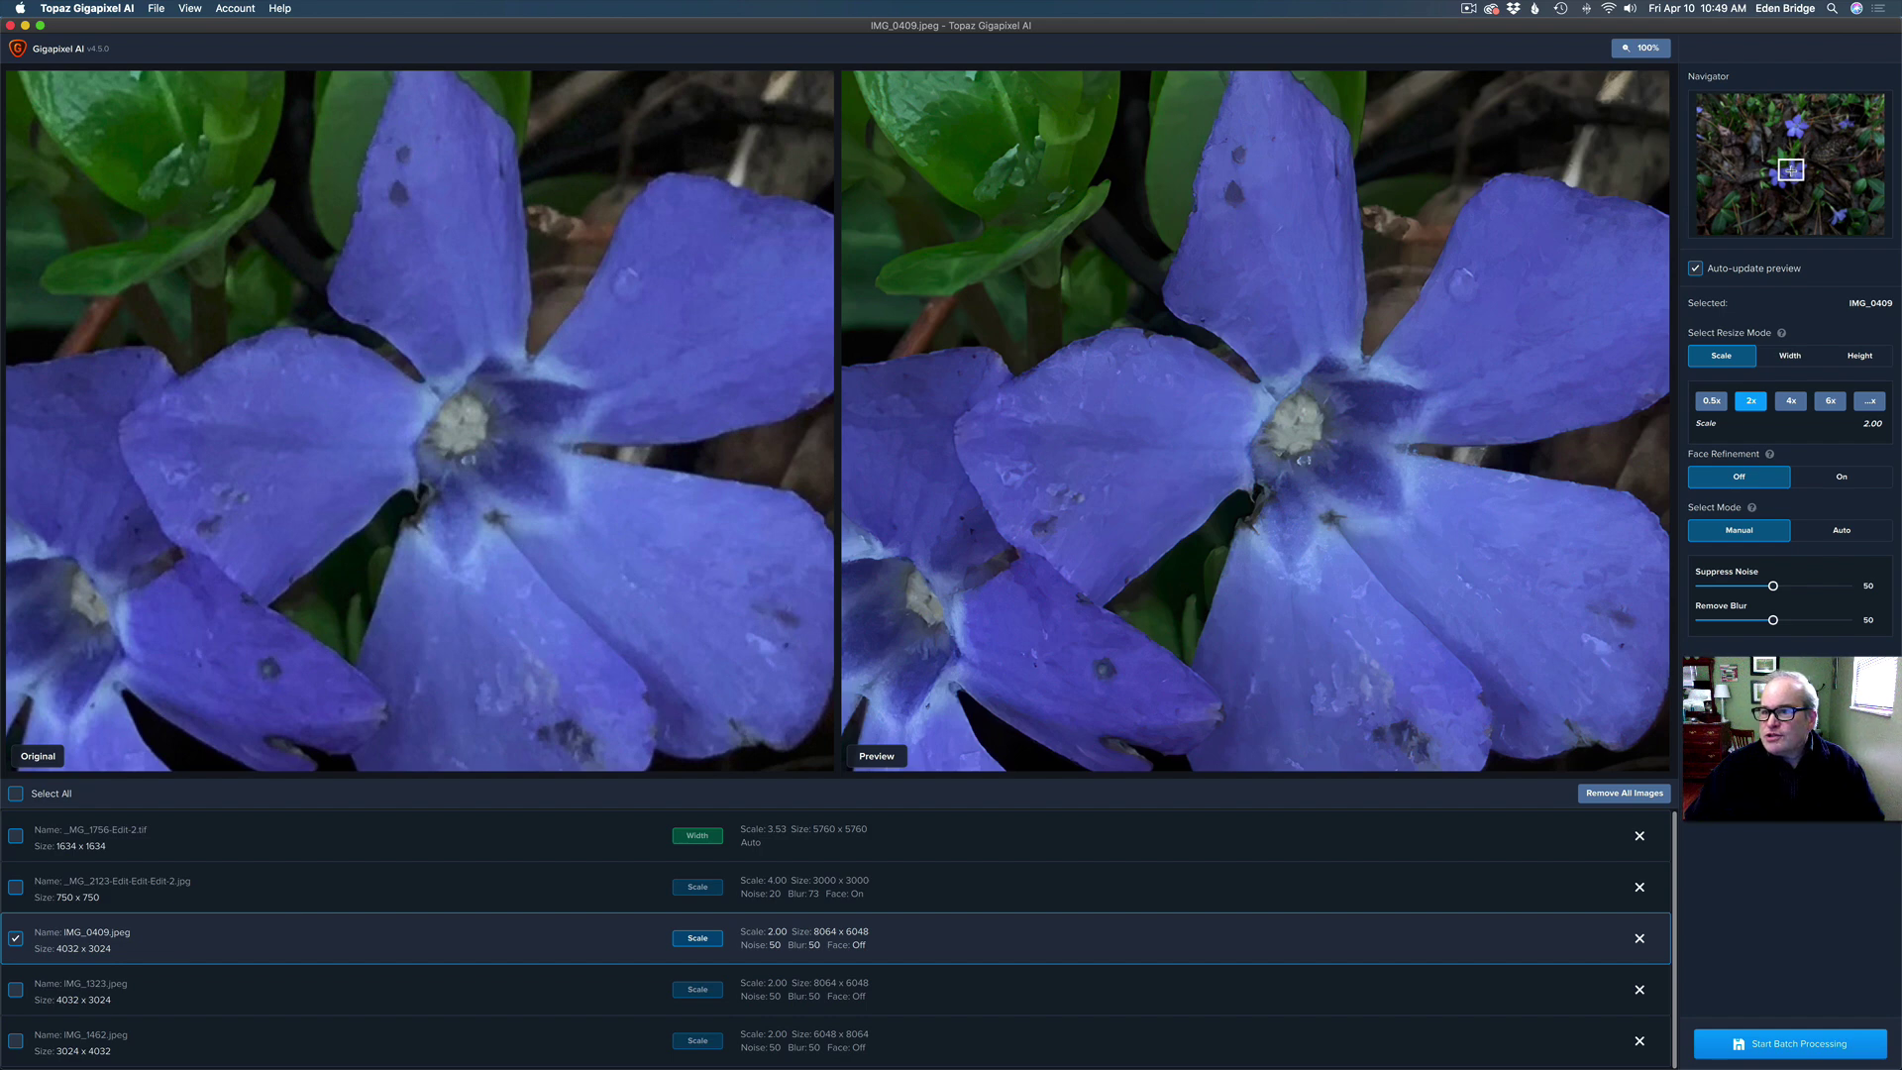
drag(1791, 169, 1791, 170)
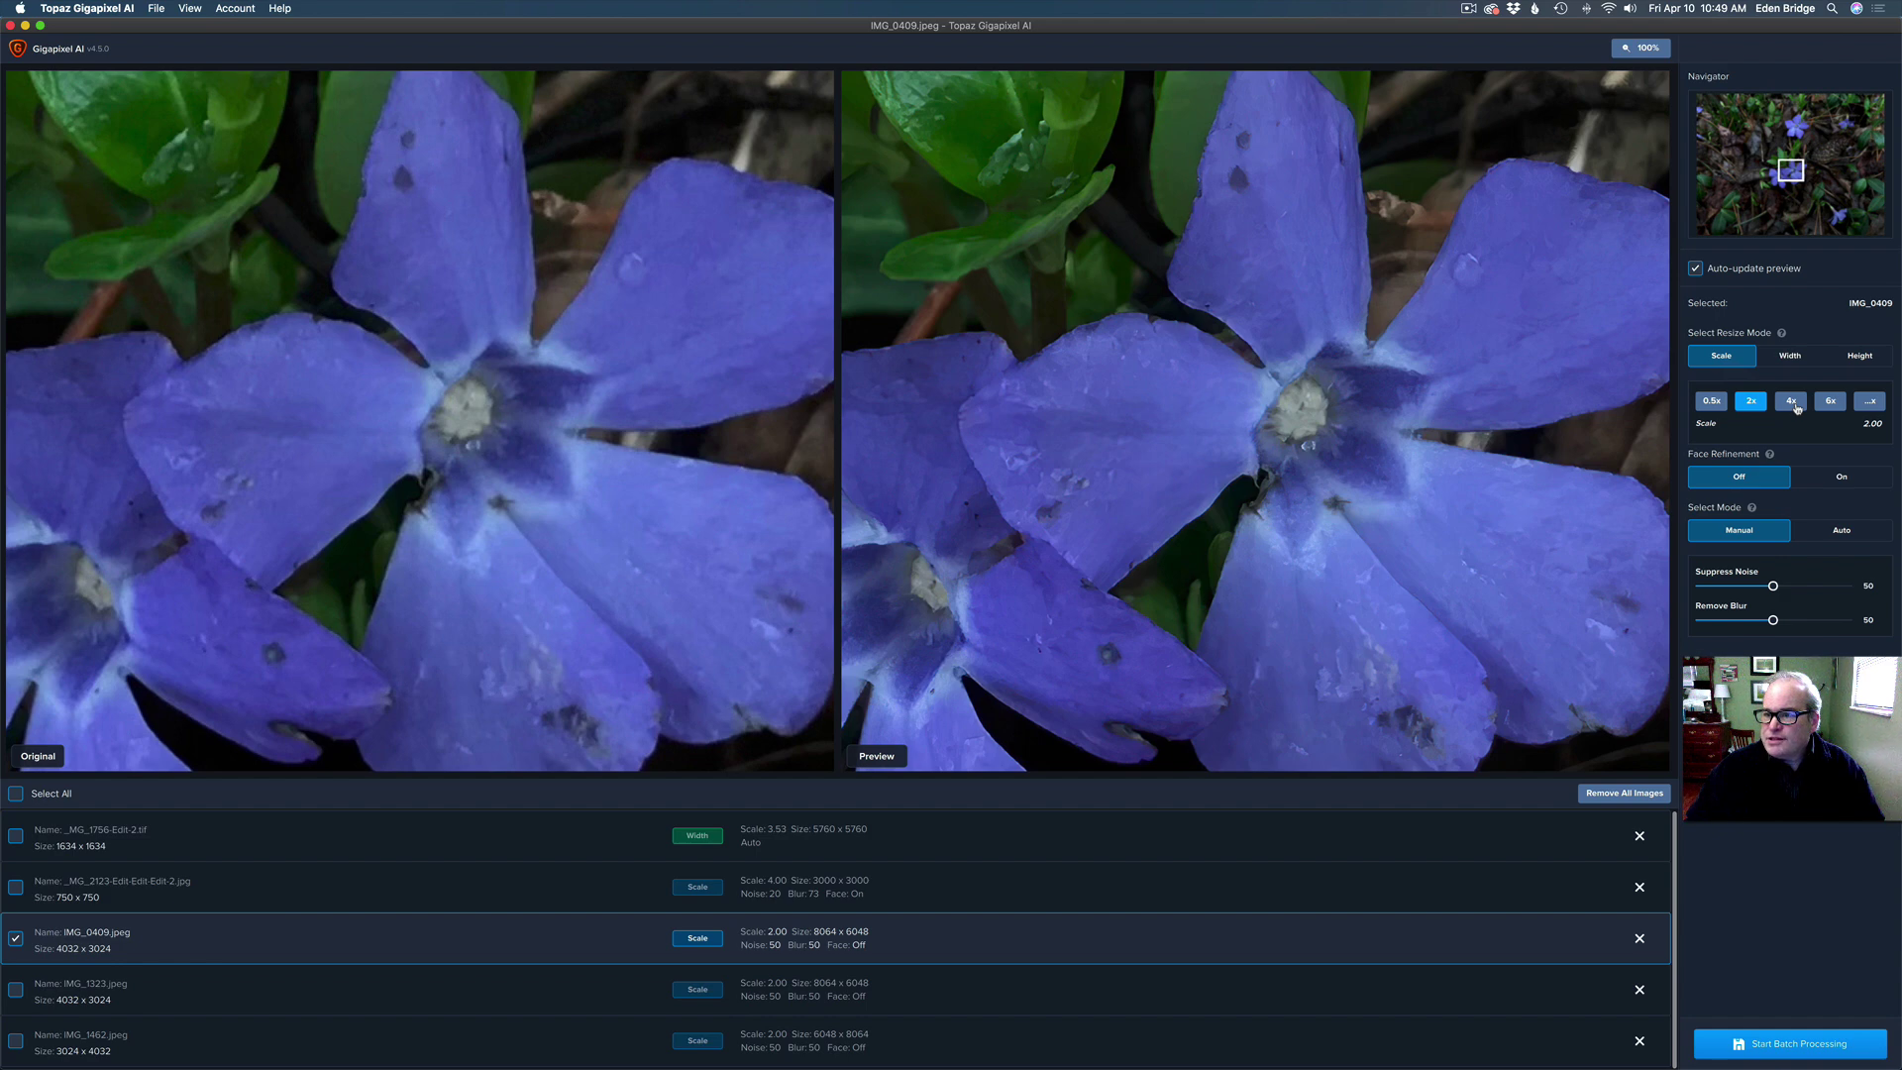
Step: Set IMG_0409 to 4x scale (16128 x 12096) with noise and blur on Auto
click(1792, 402)
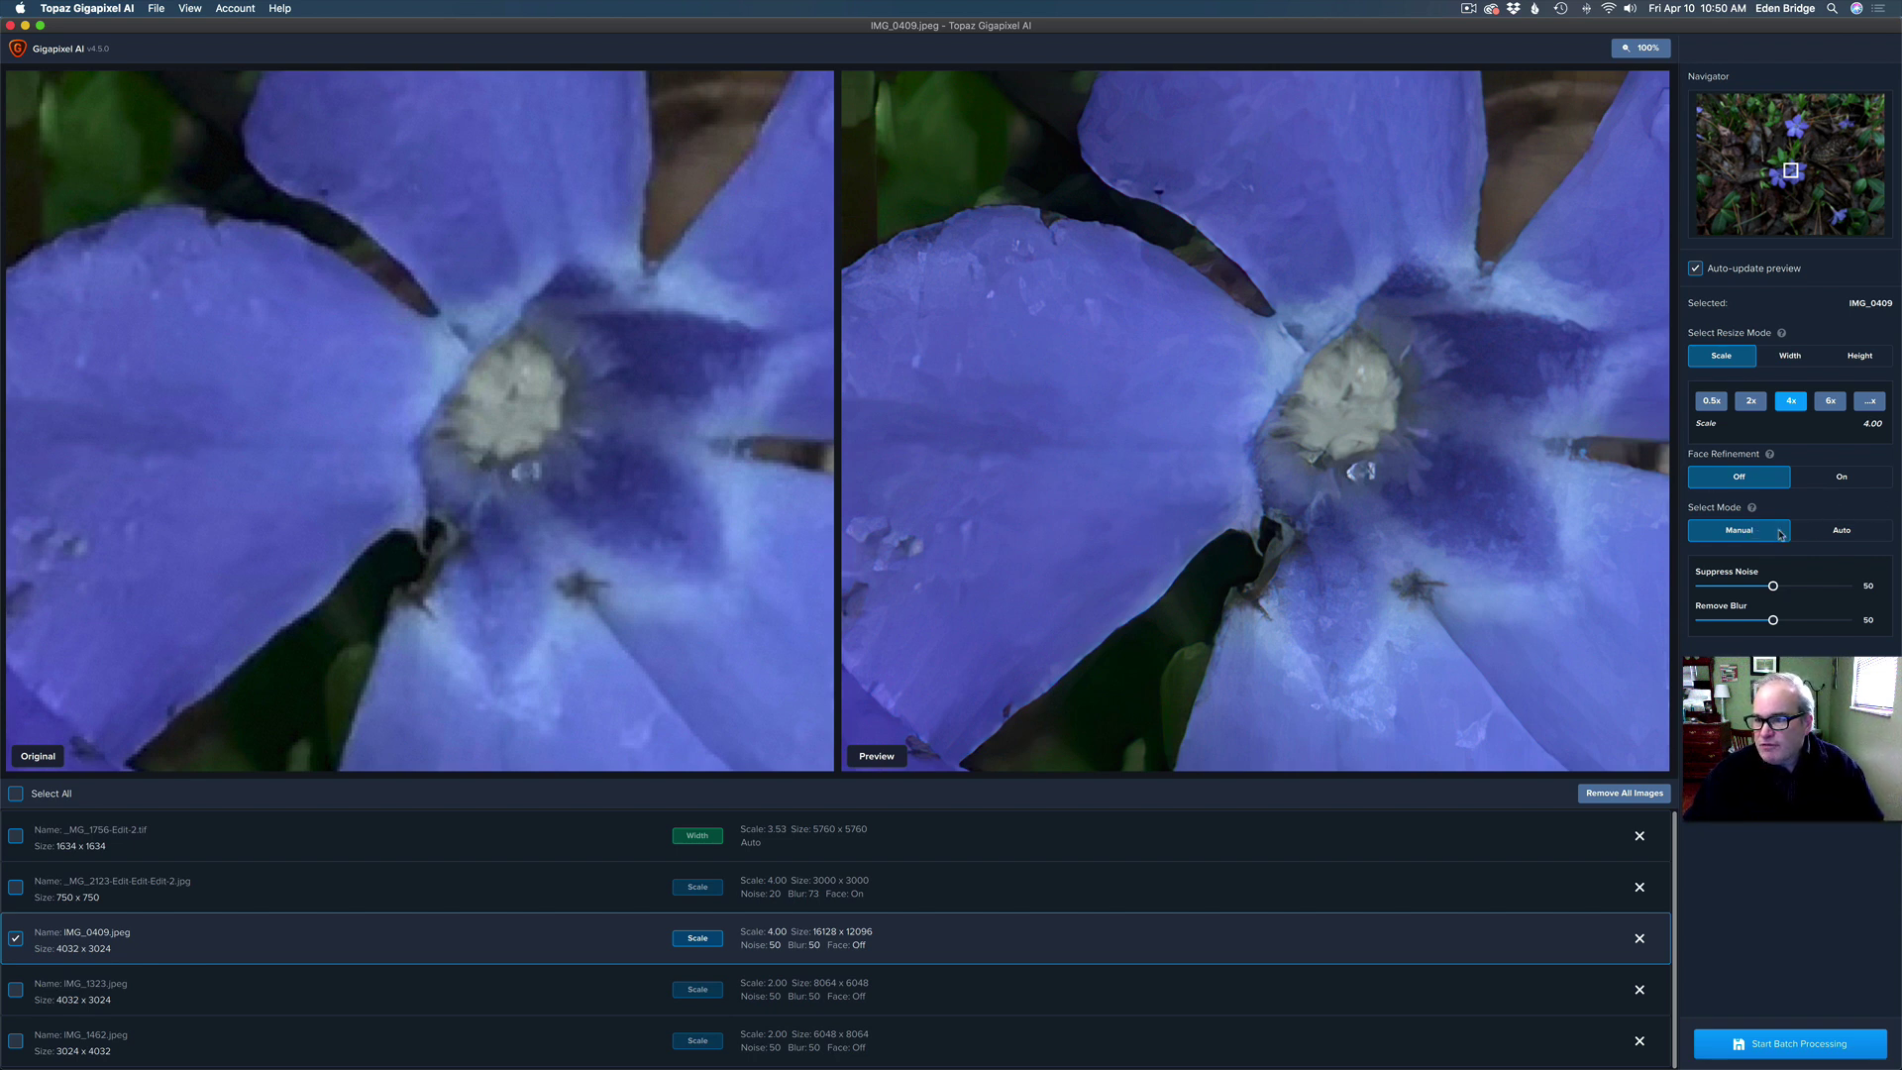
click(1843, 532)
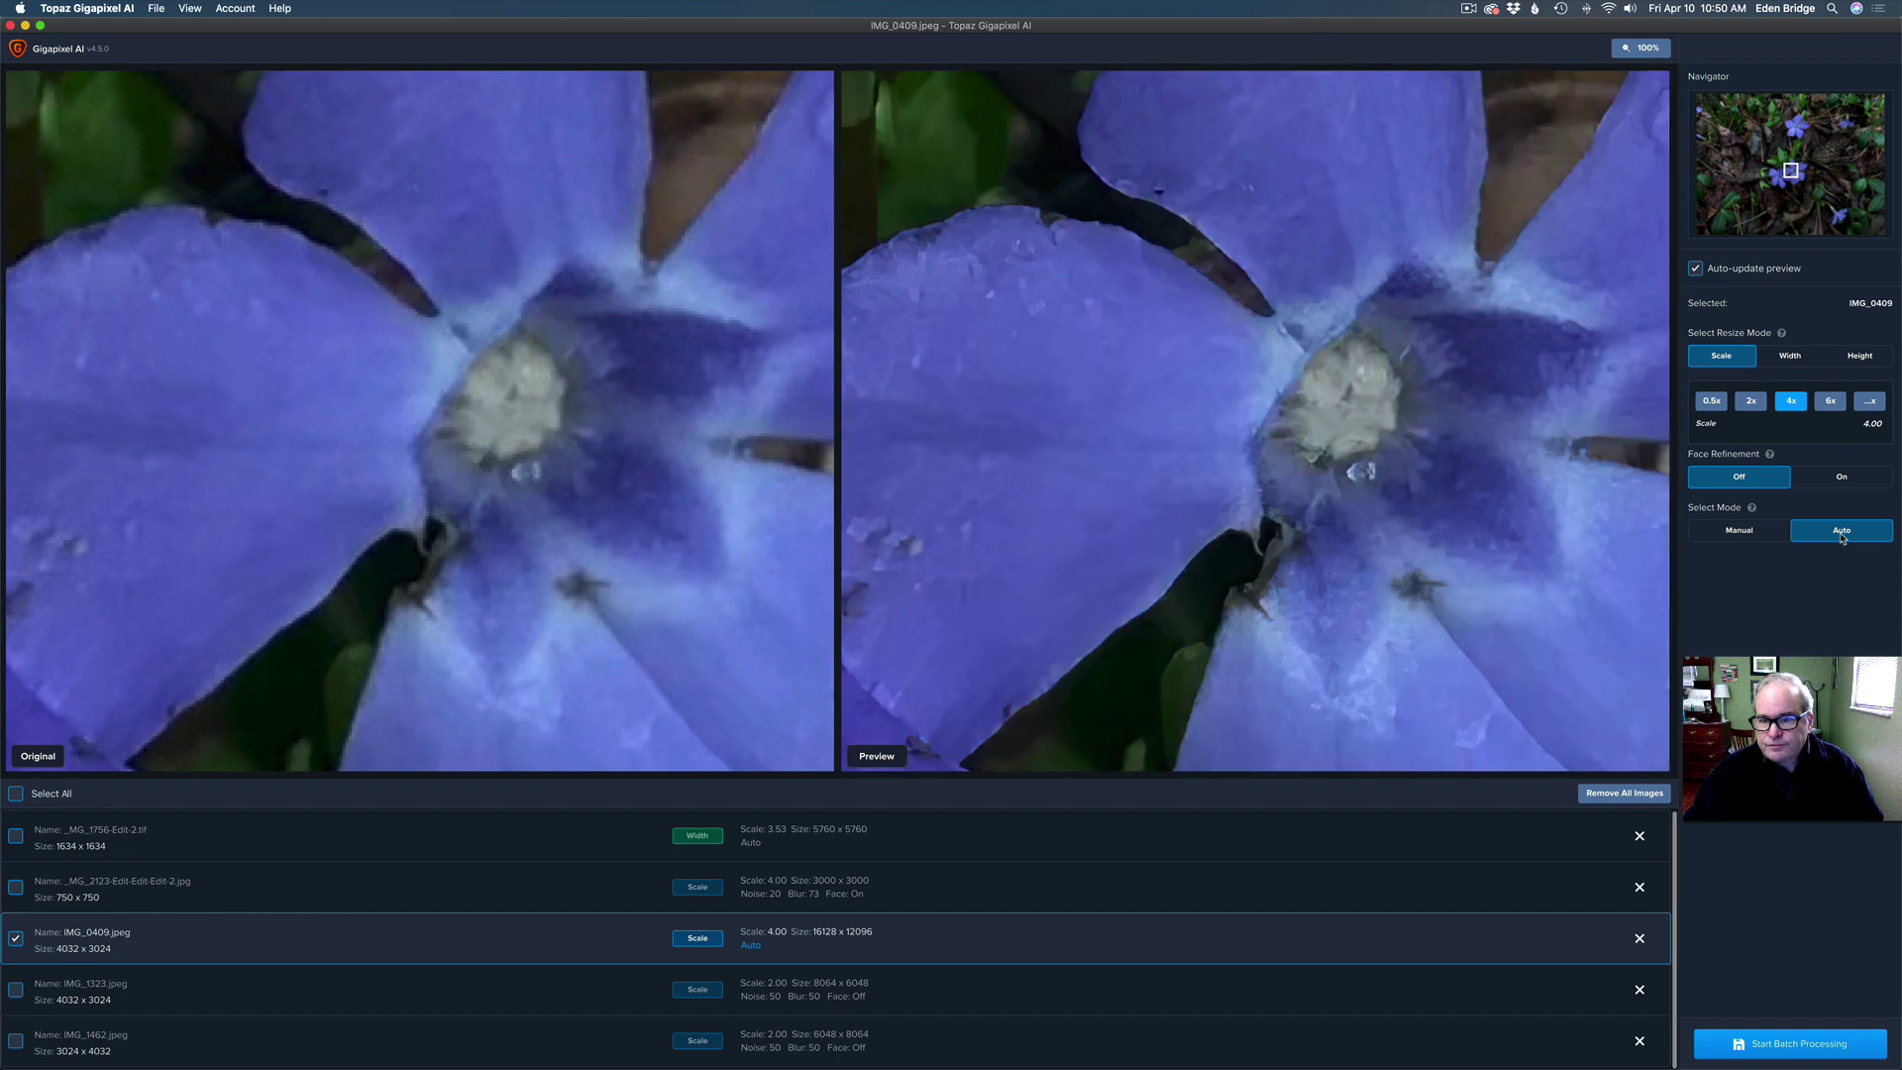
click(1758, 532)
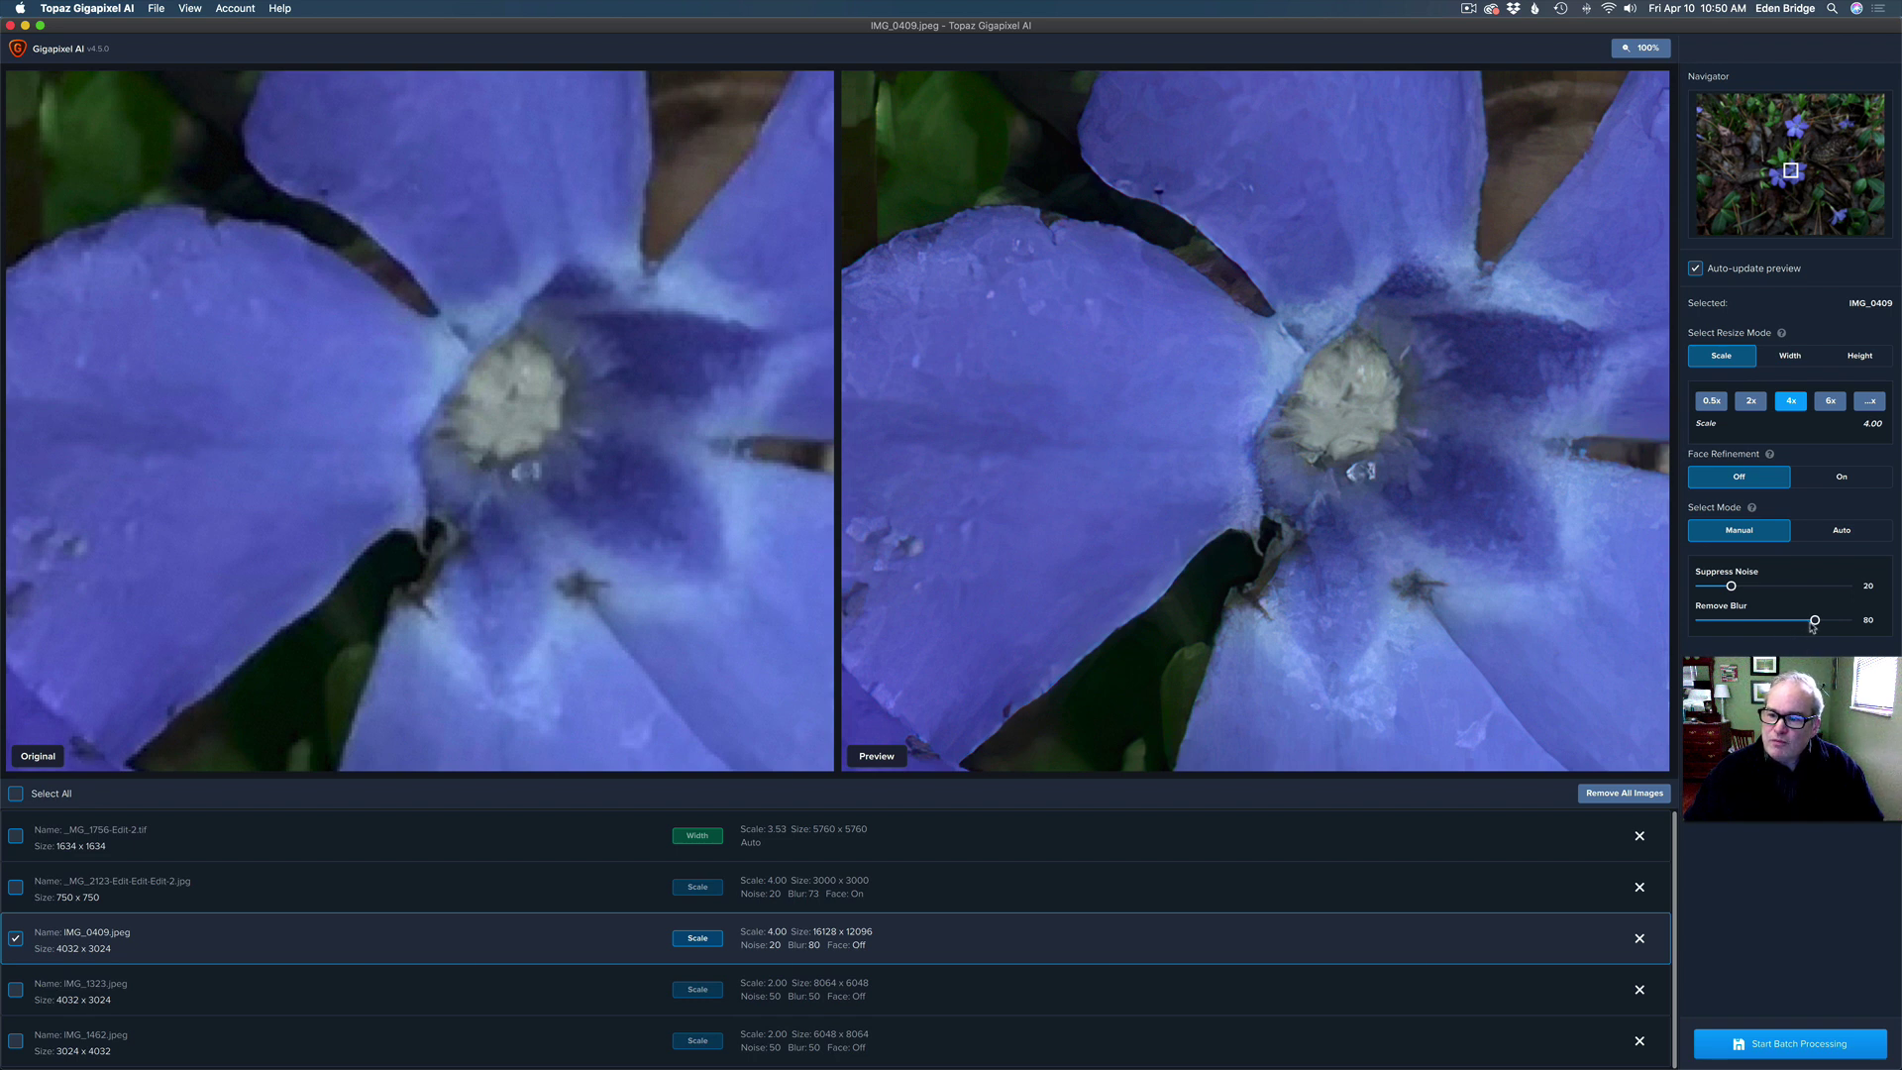
click(1844, 532)
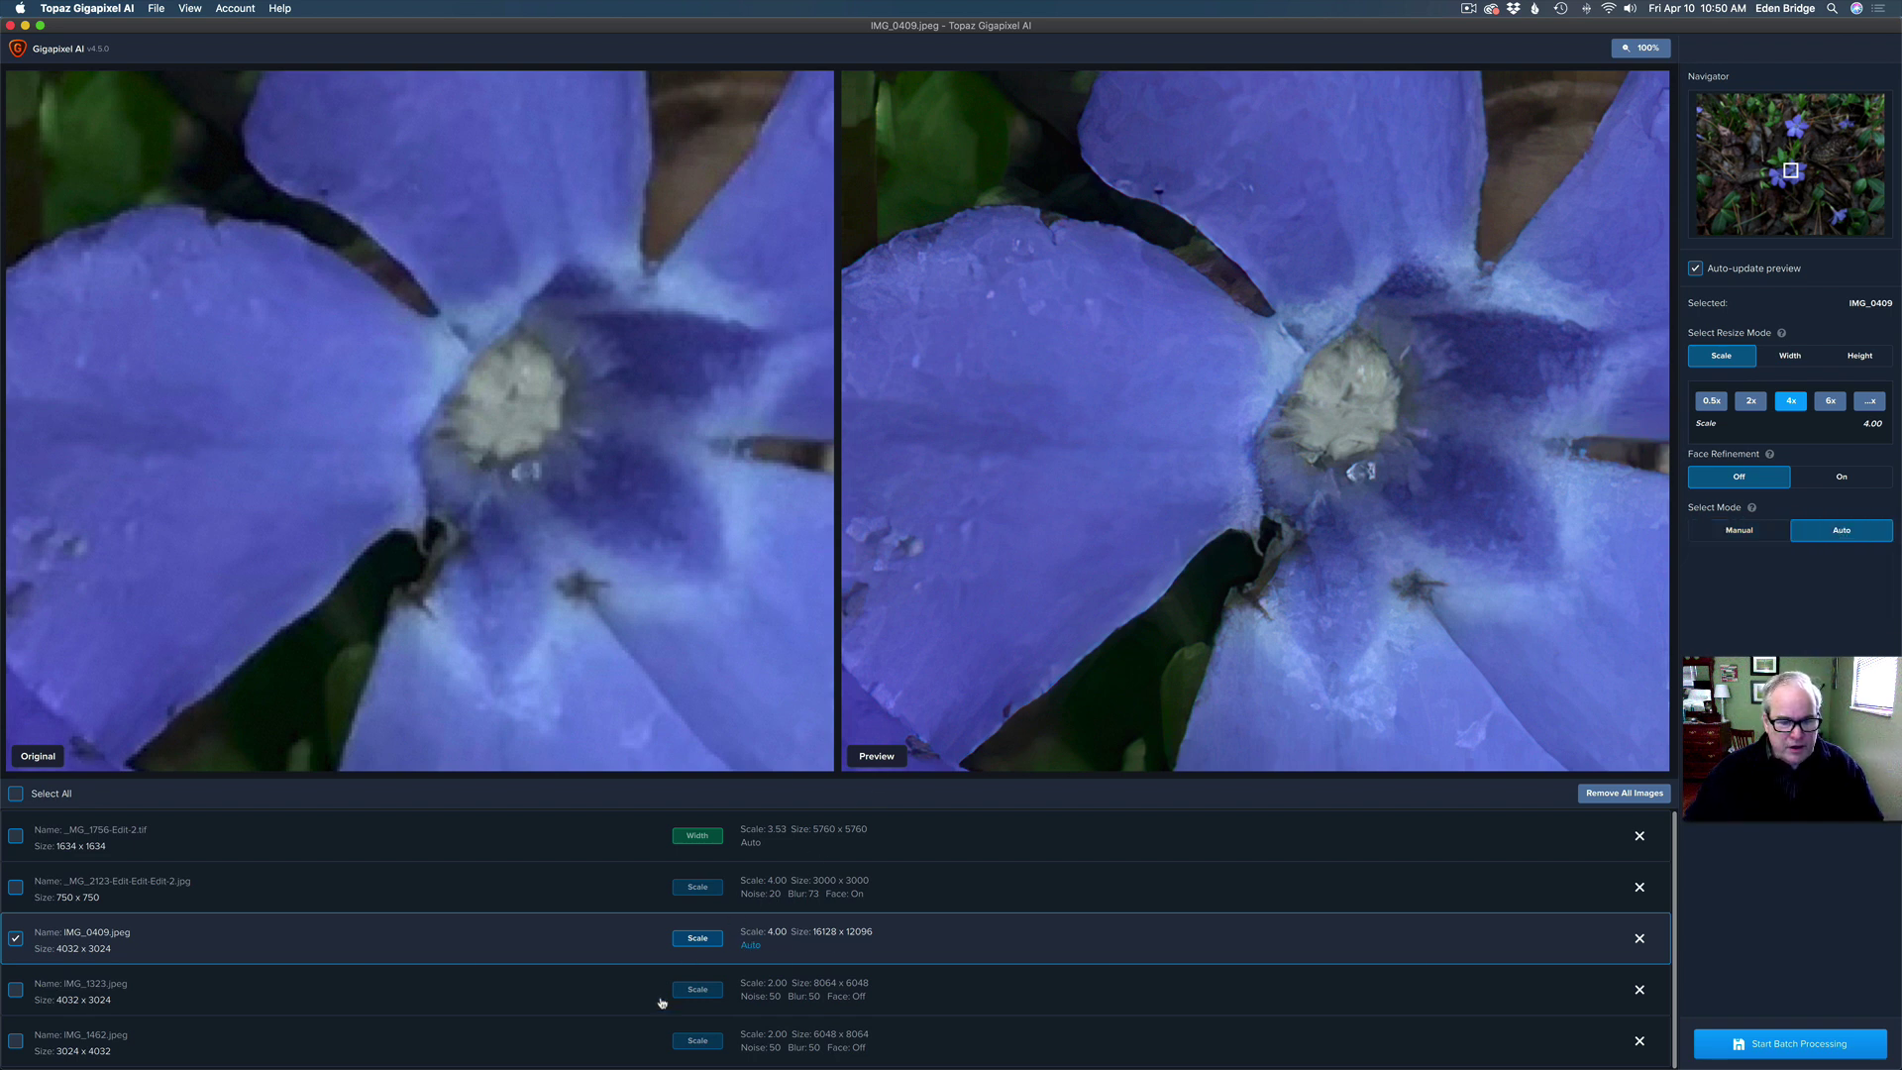
Step: Review IMG_1323's settings, then show IMG_1462 and pan the preview onto the pink flower spike
click(595, 988)
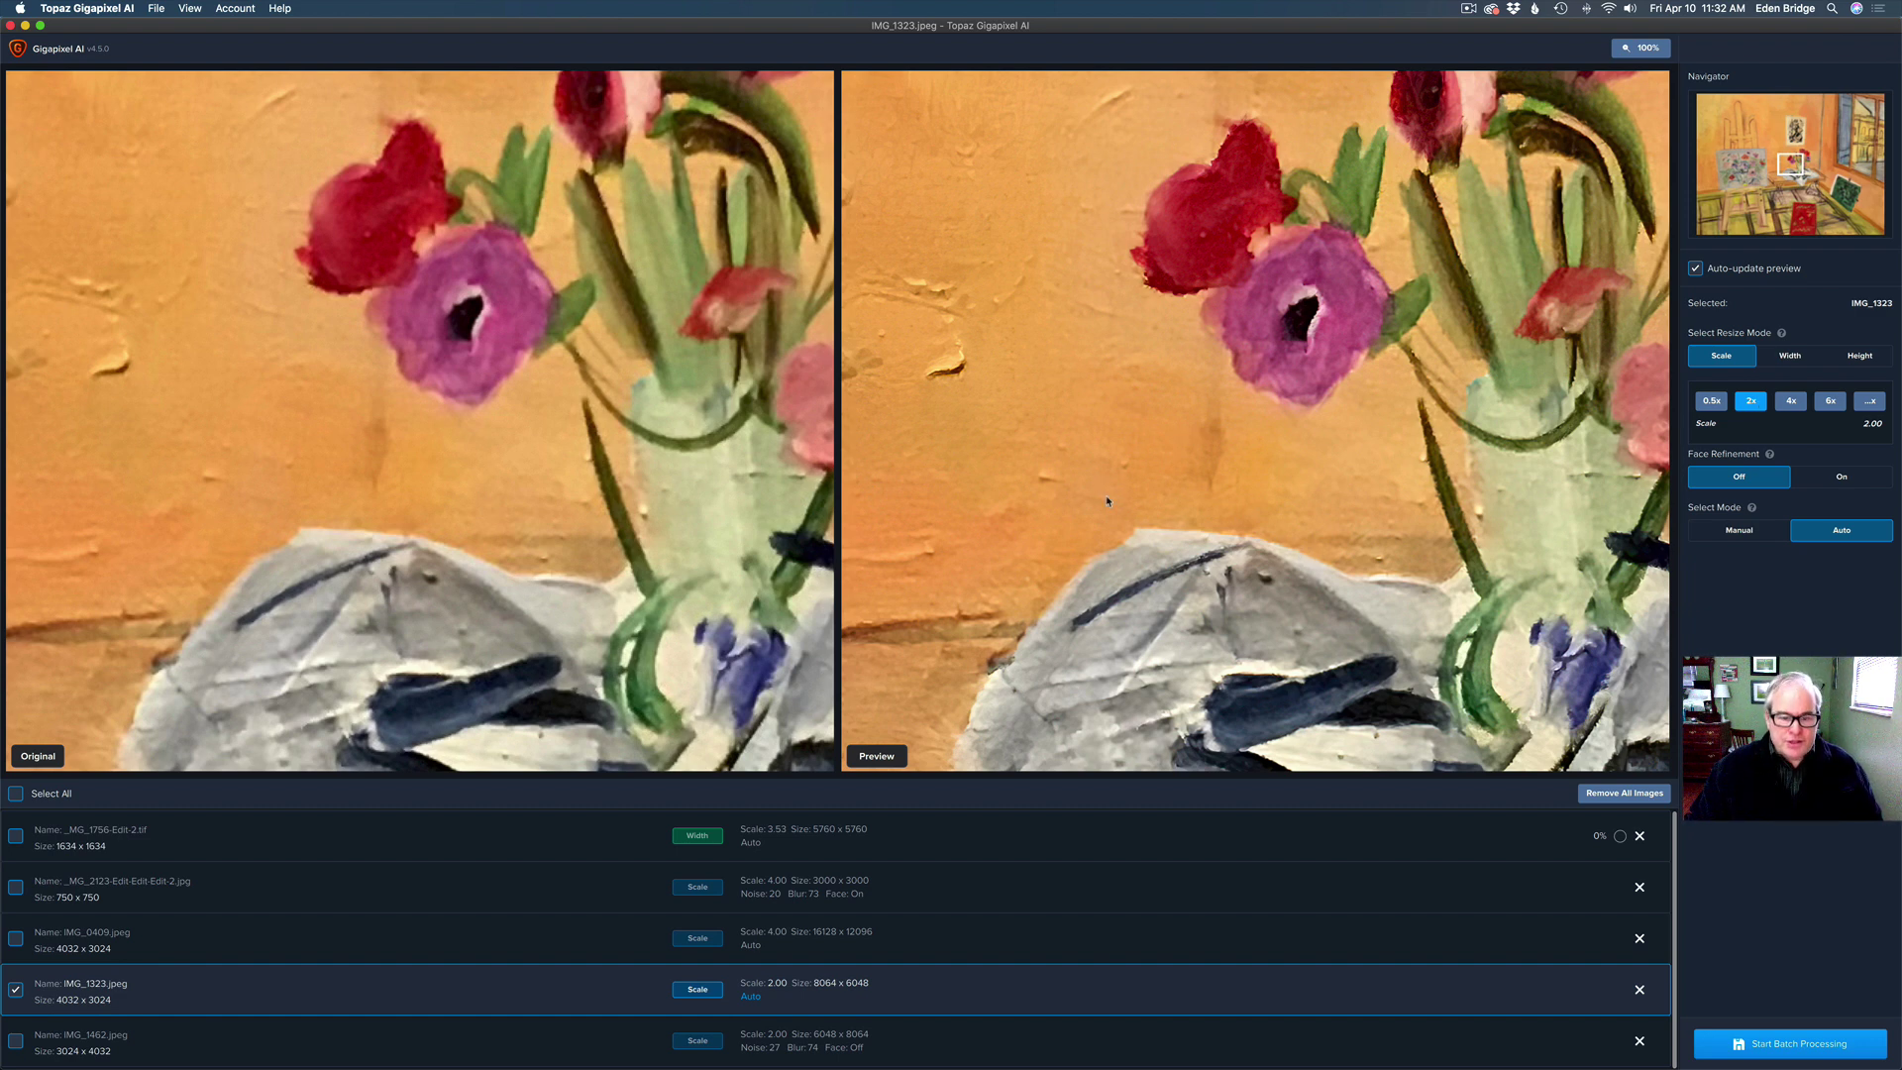
click(839, 1043)
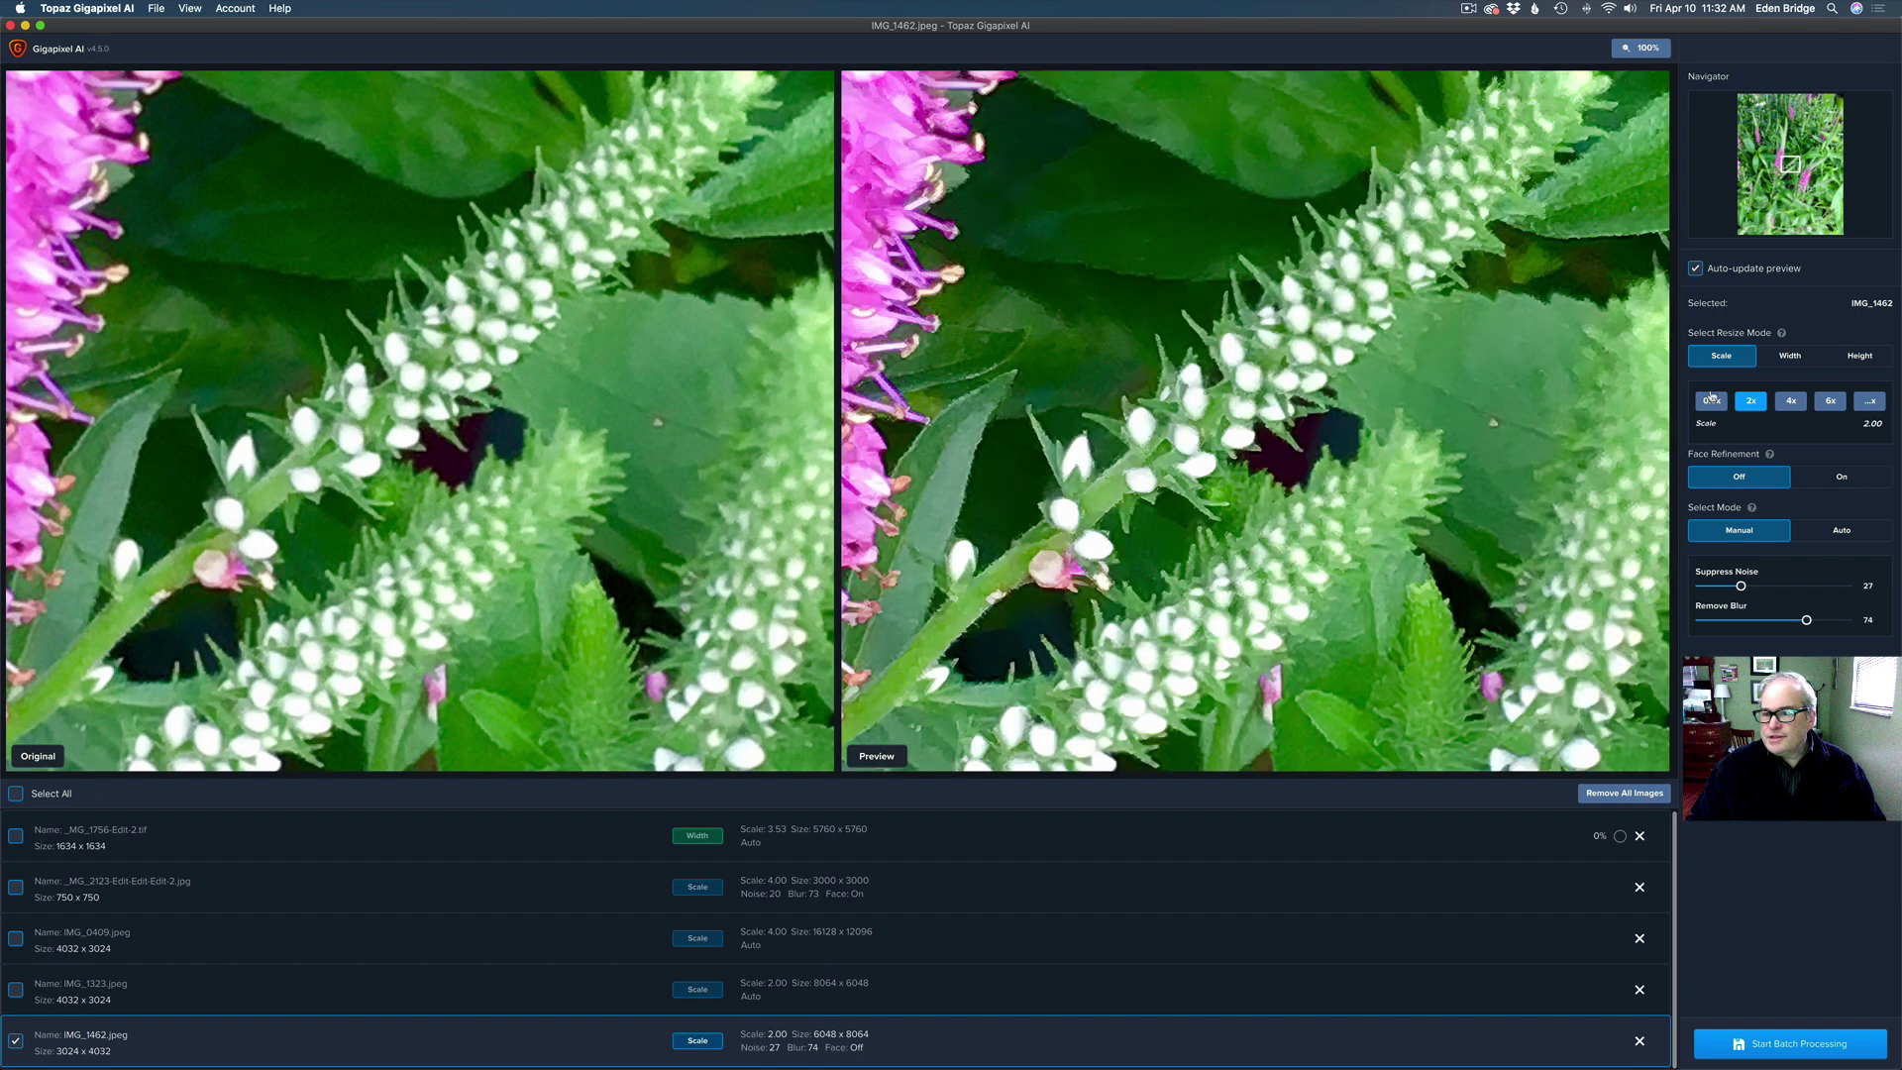
drag(175, 380, 374, 364)
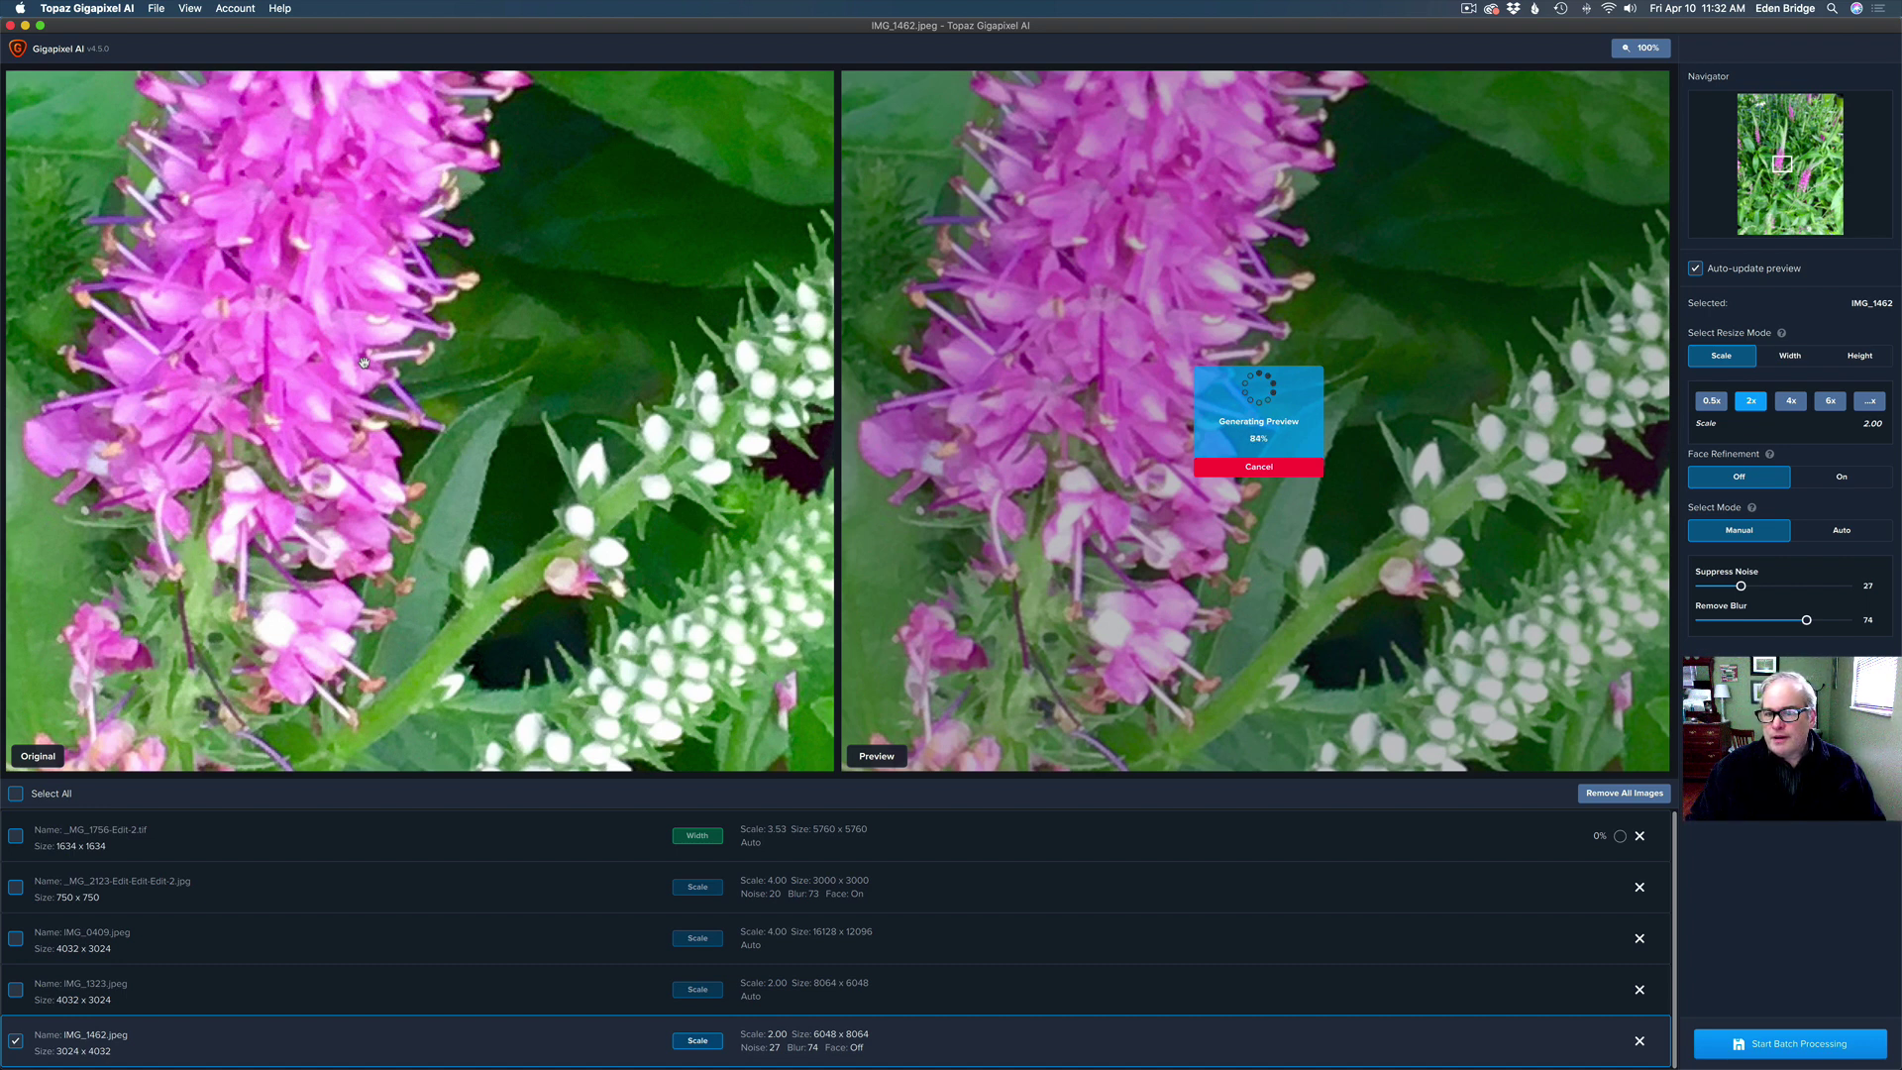
Step: Keep IMG_1462 on manual with Suppress Noise 40 and Remove Blur 70, then bring up Notification Center
click(1842, 531)
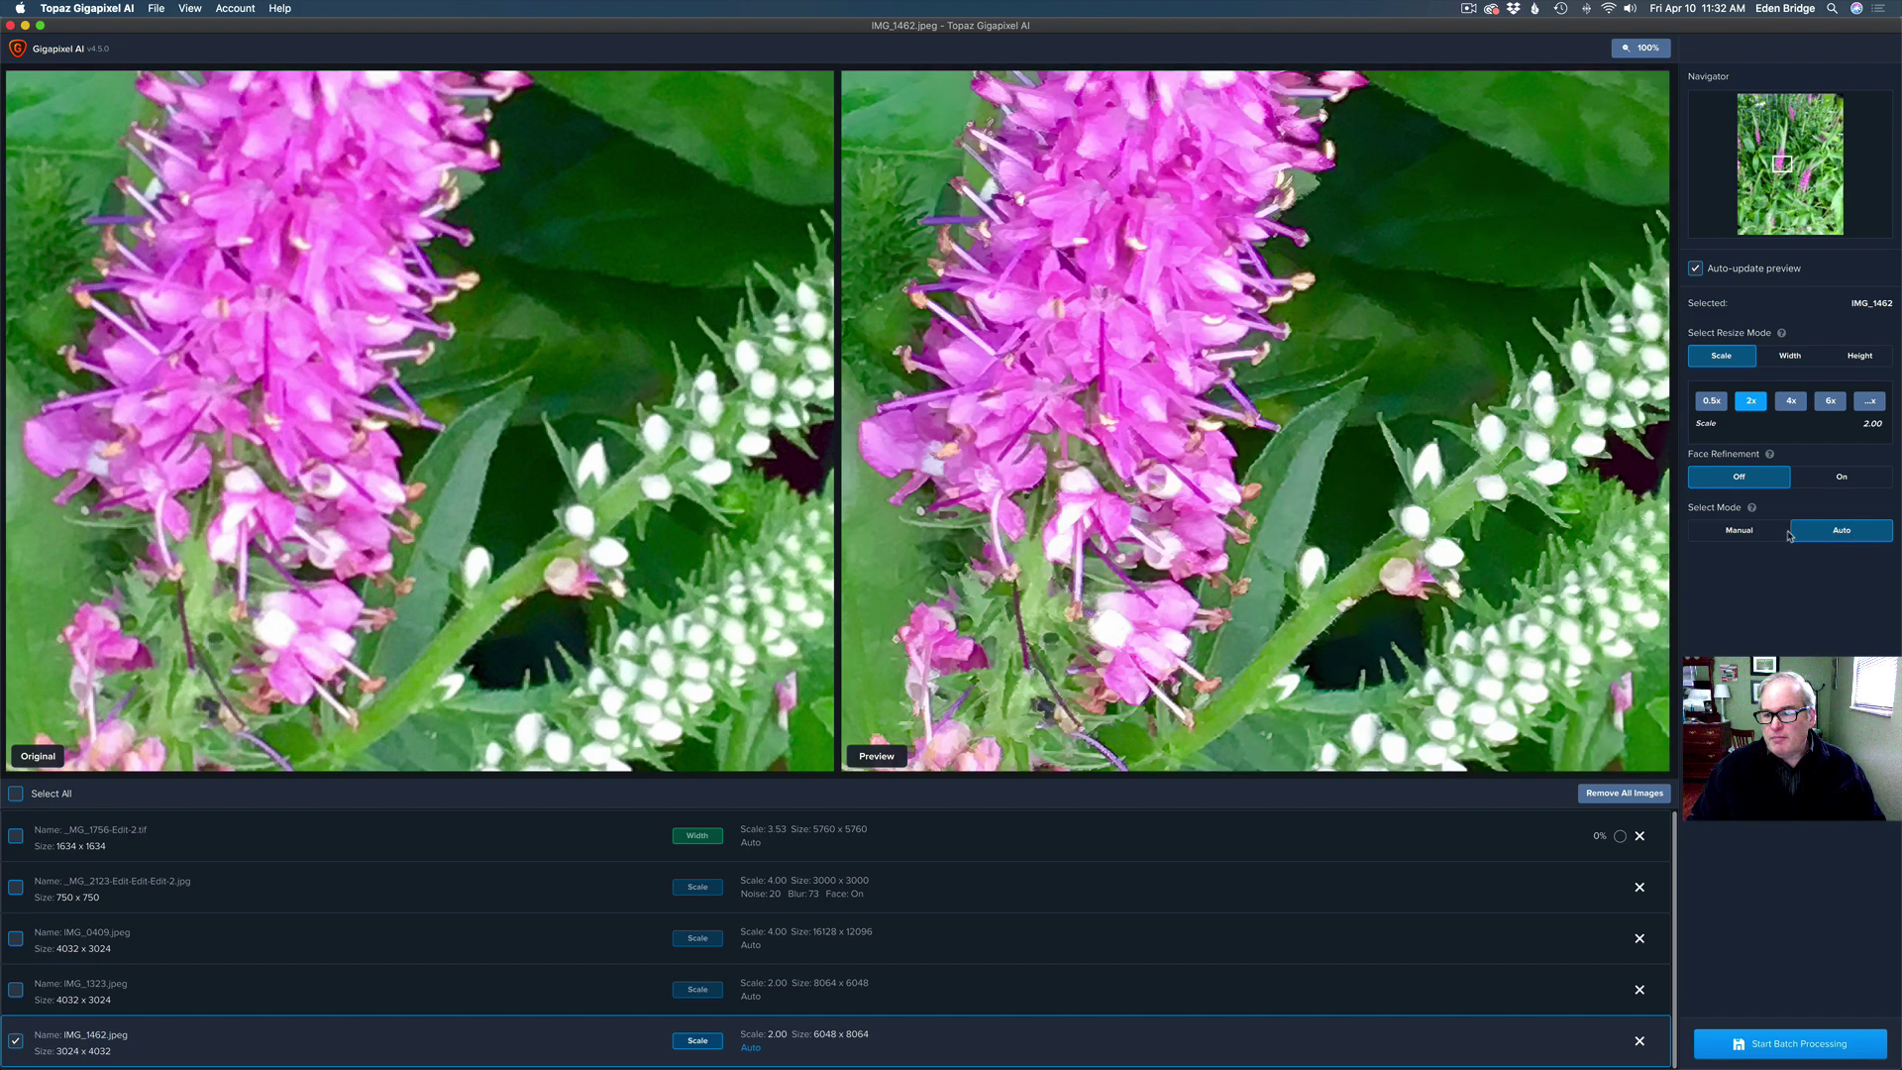
click(1749, 532)
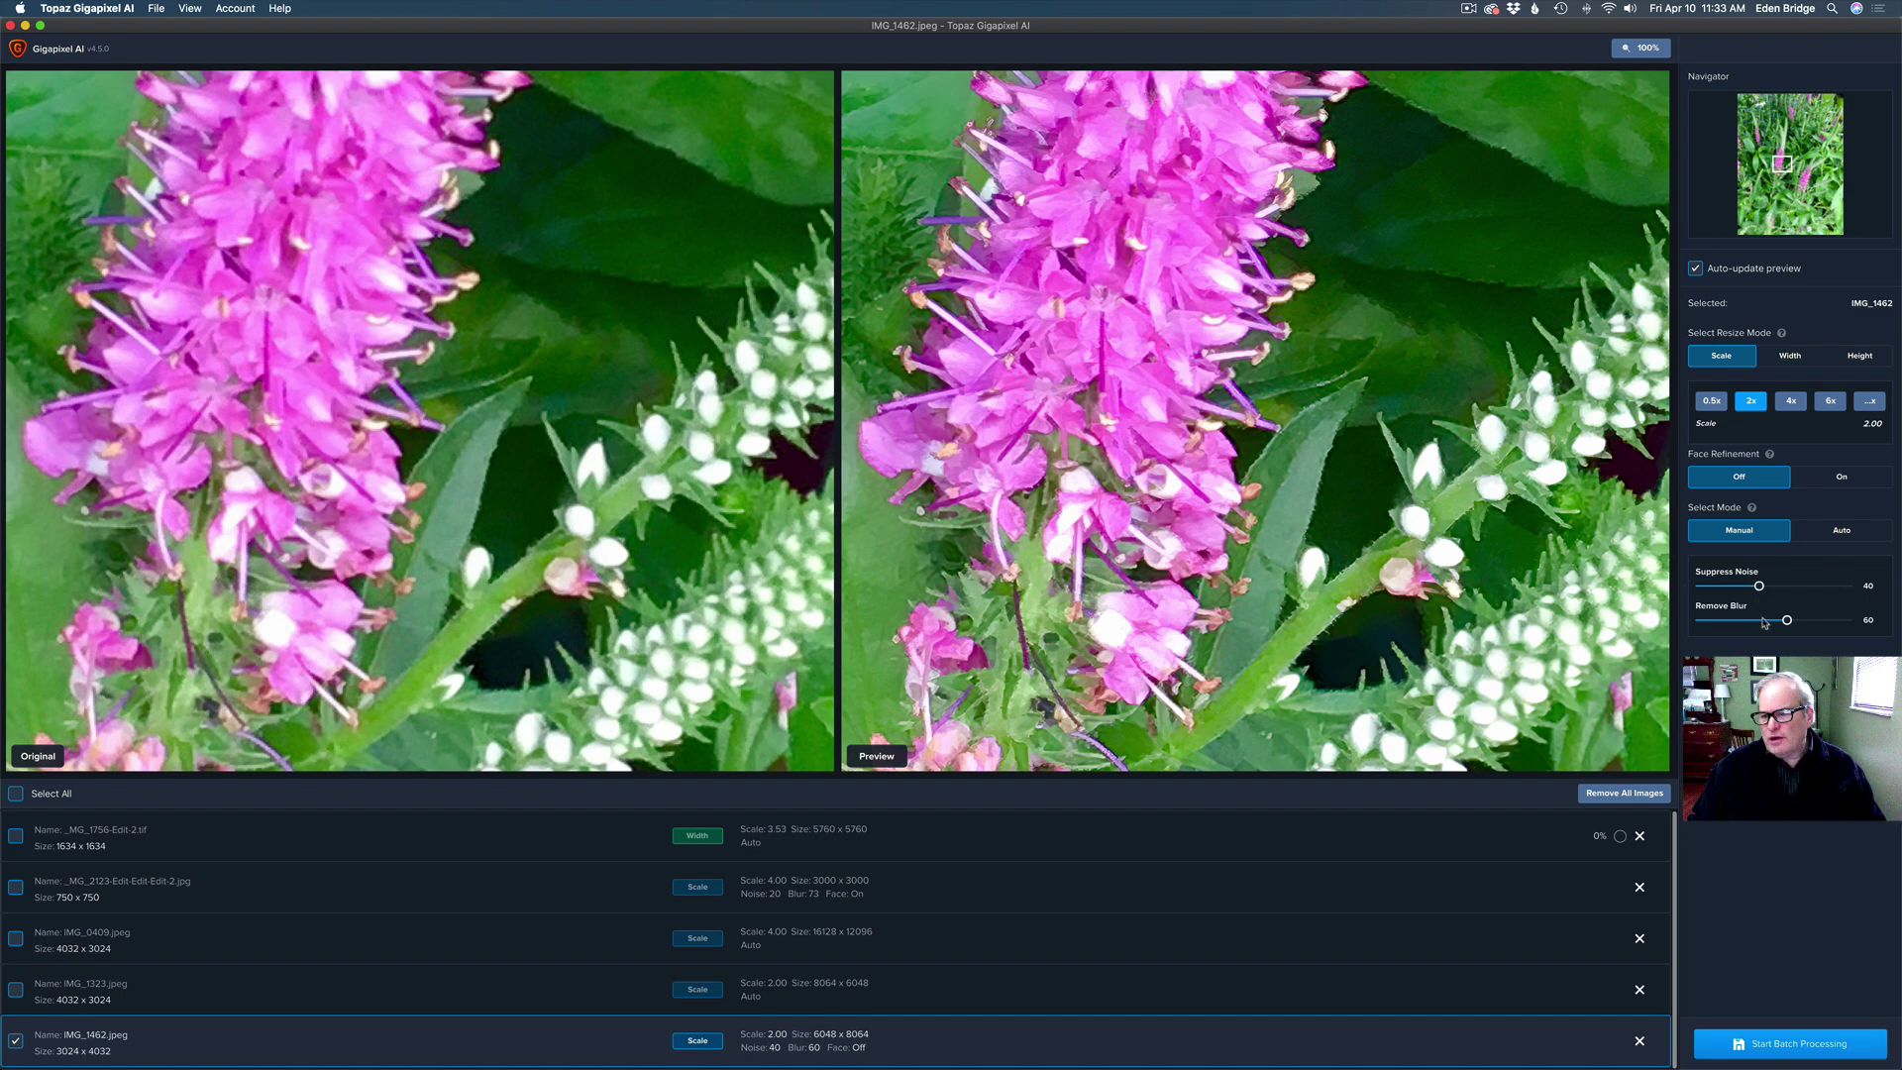
drag(1789, 622, 1803, 623)
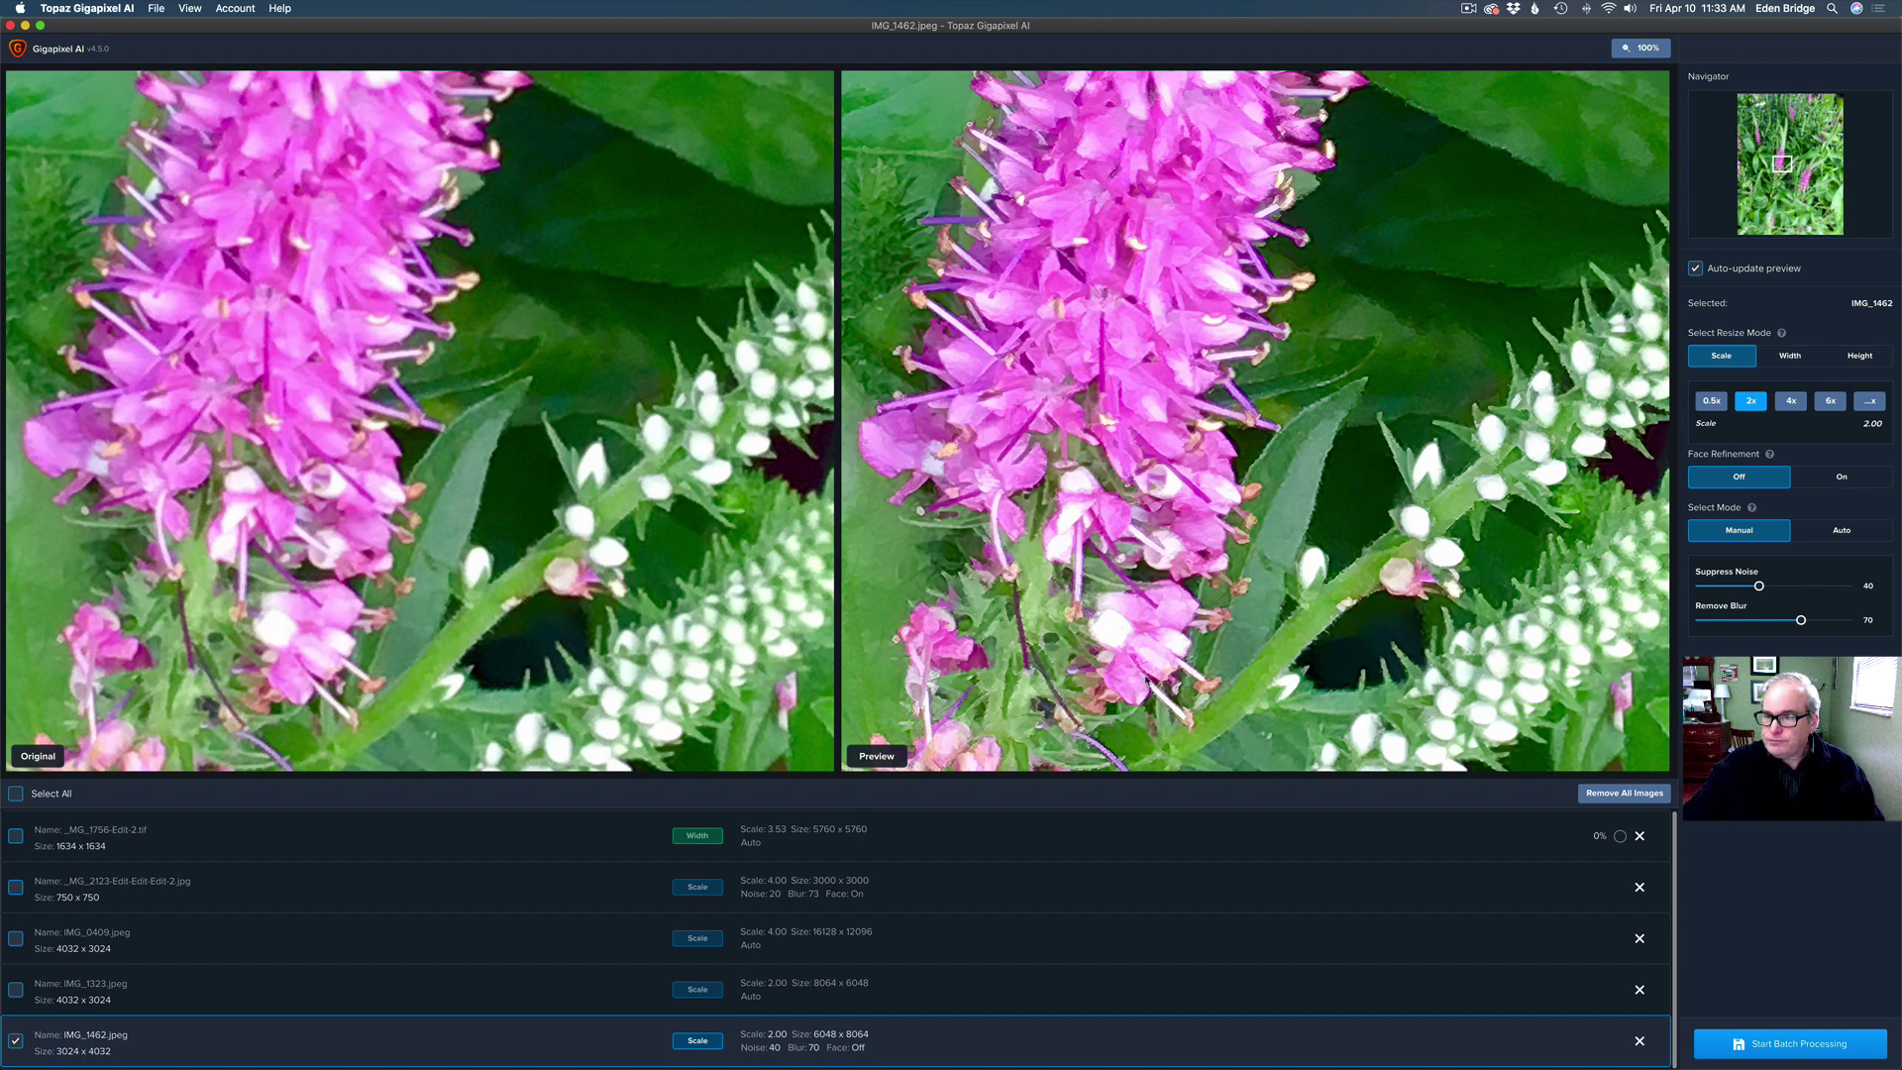
scroll(1146, 681, right, 5)
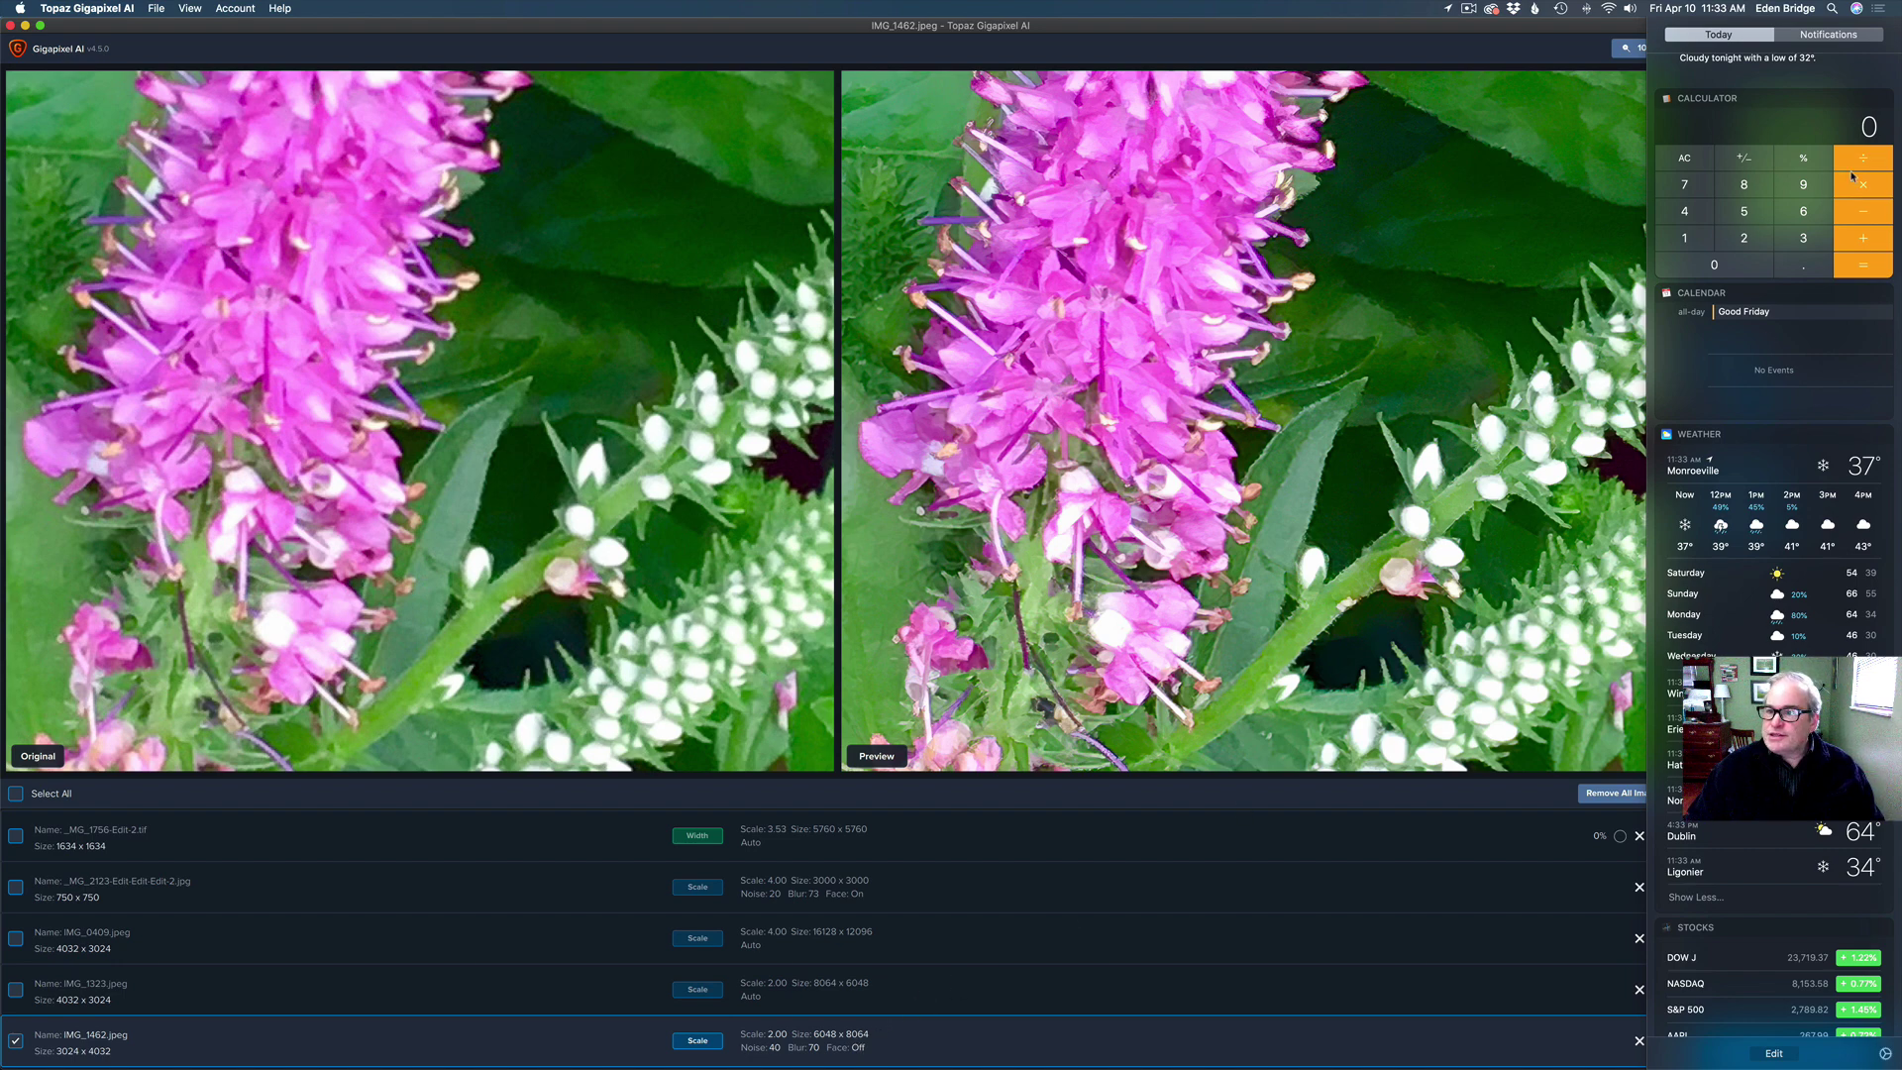
Step: Calculate 8064 ÷ 360 = 22.4 in the Calculator widget, then close Notification Center
click(1770, 191)
click(1727, 264)
click(1800, 214)
click(1702, 211)
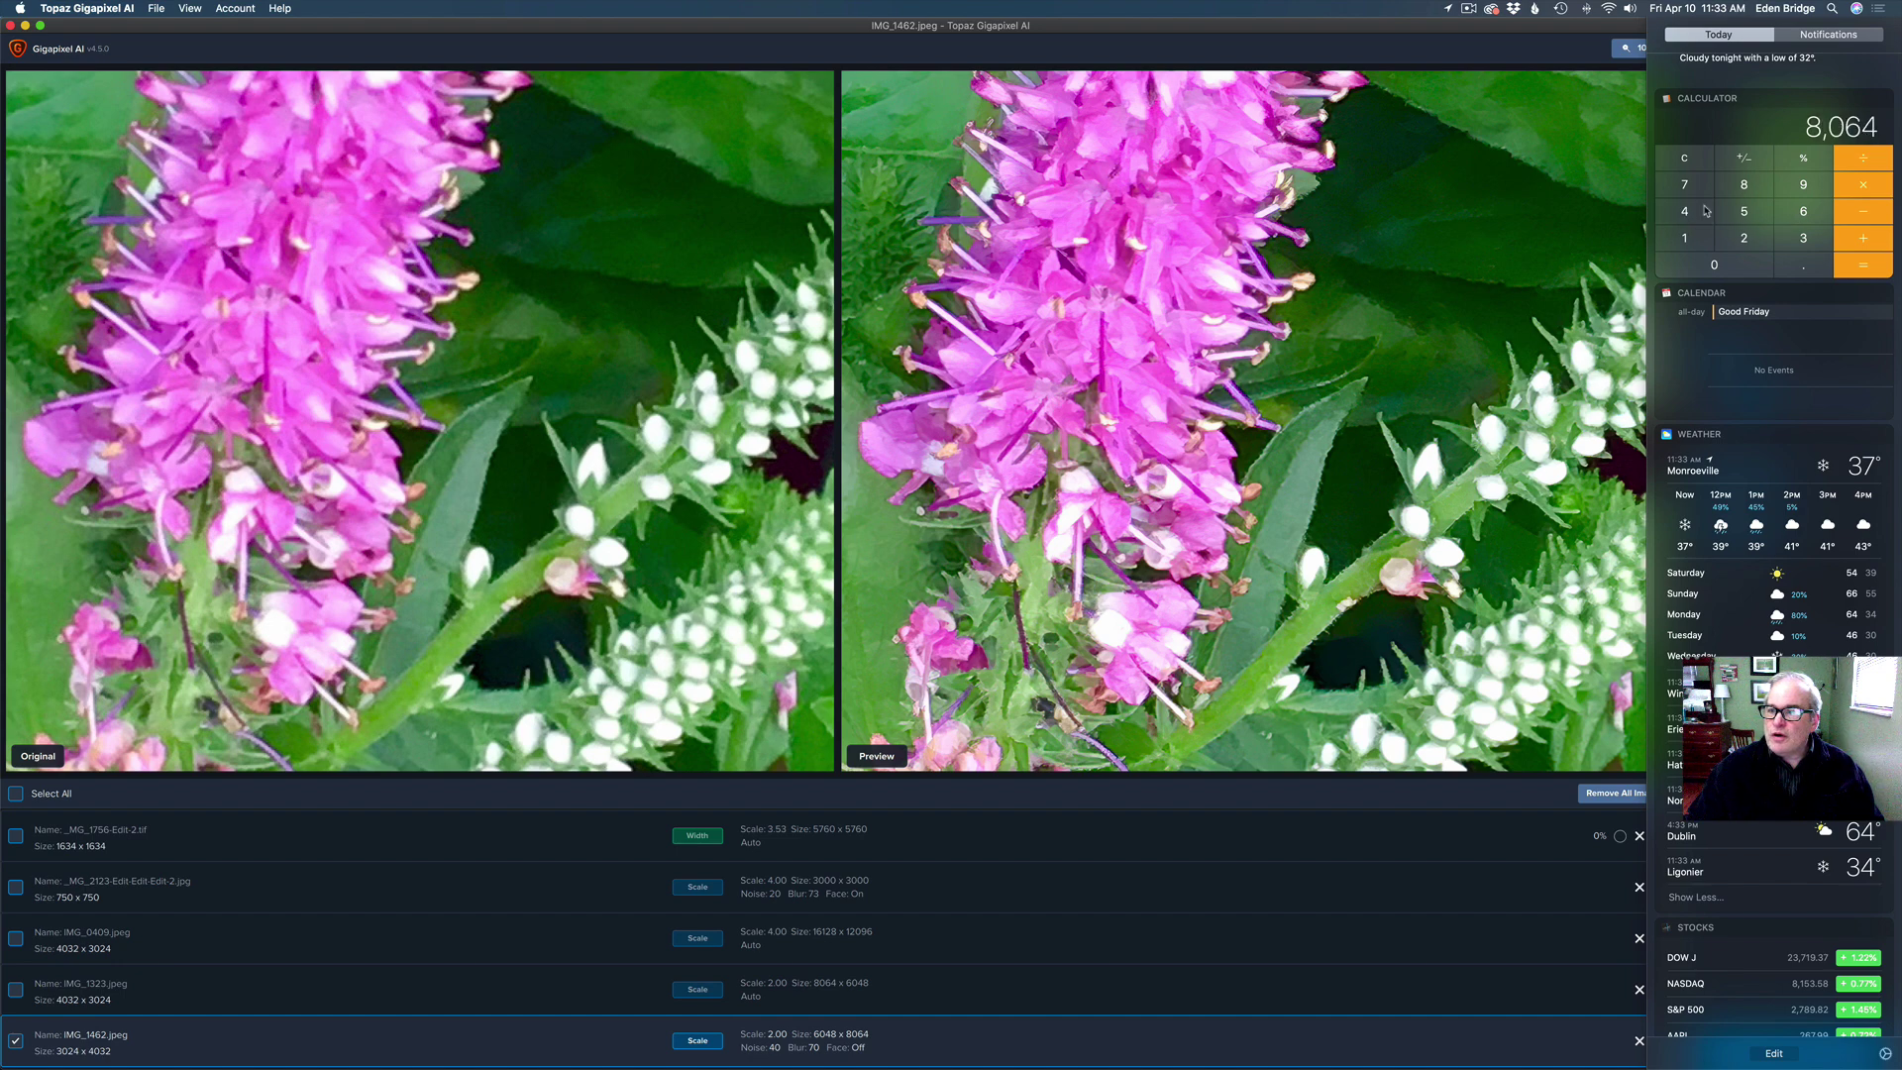
click(1865, 167)
click(1804, 239)
click(1804, 212)
click(1742, 268)
click(1863, 268)
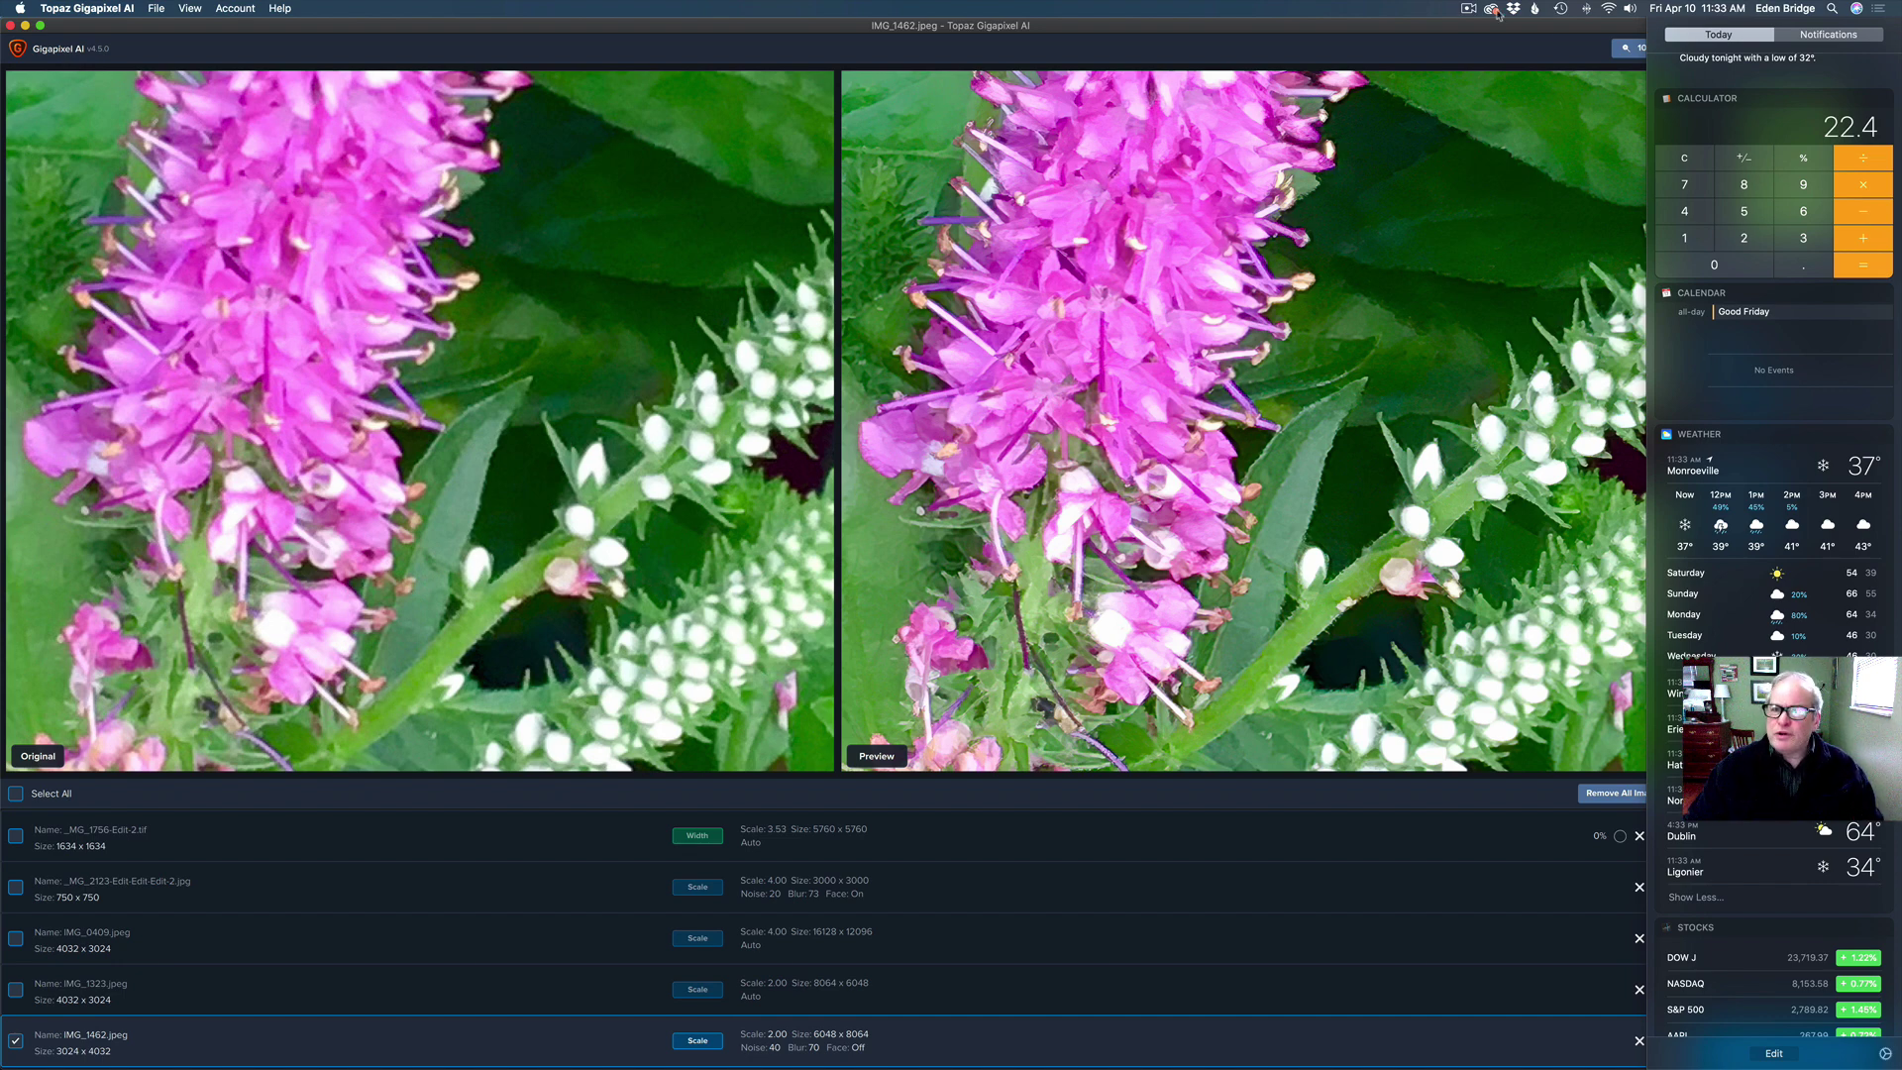
click(1460, 54)
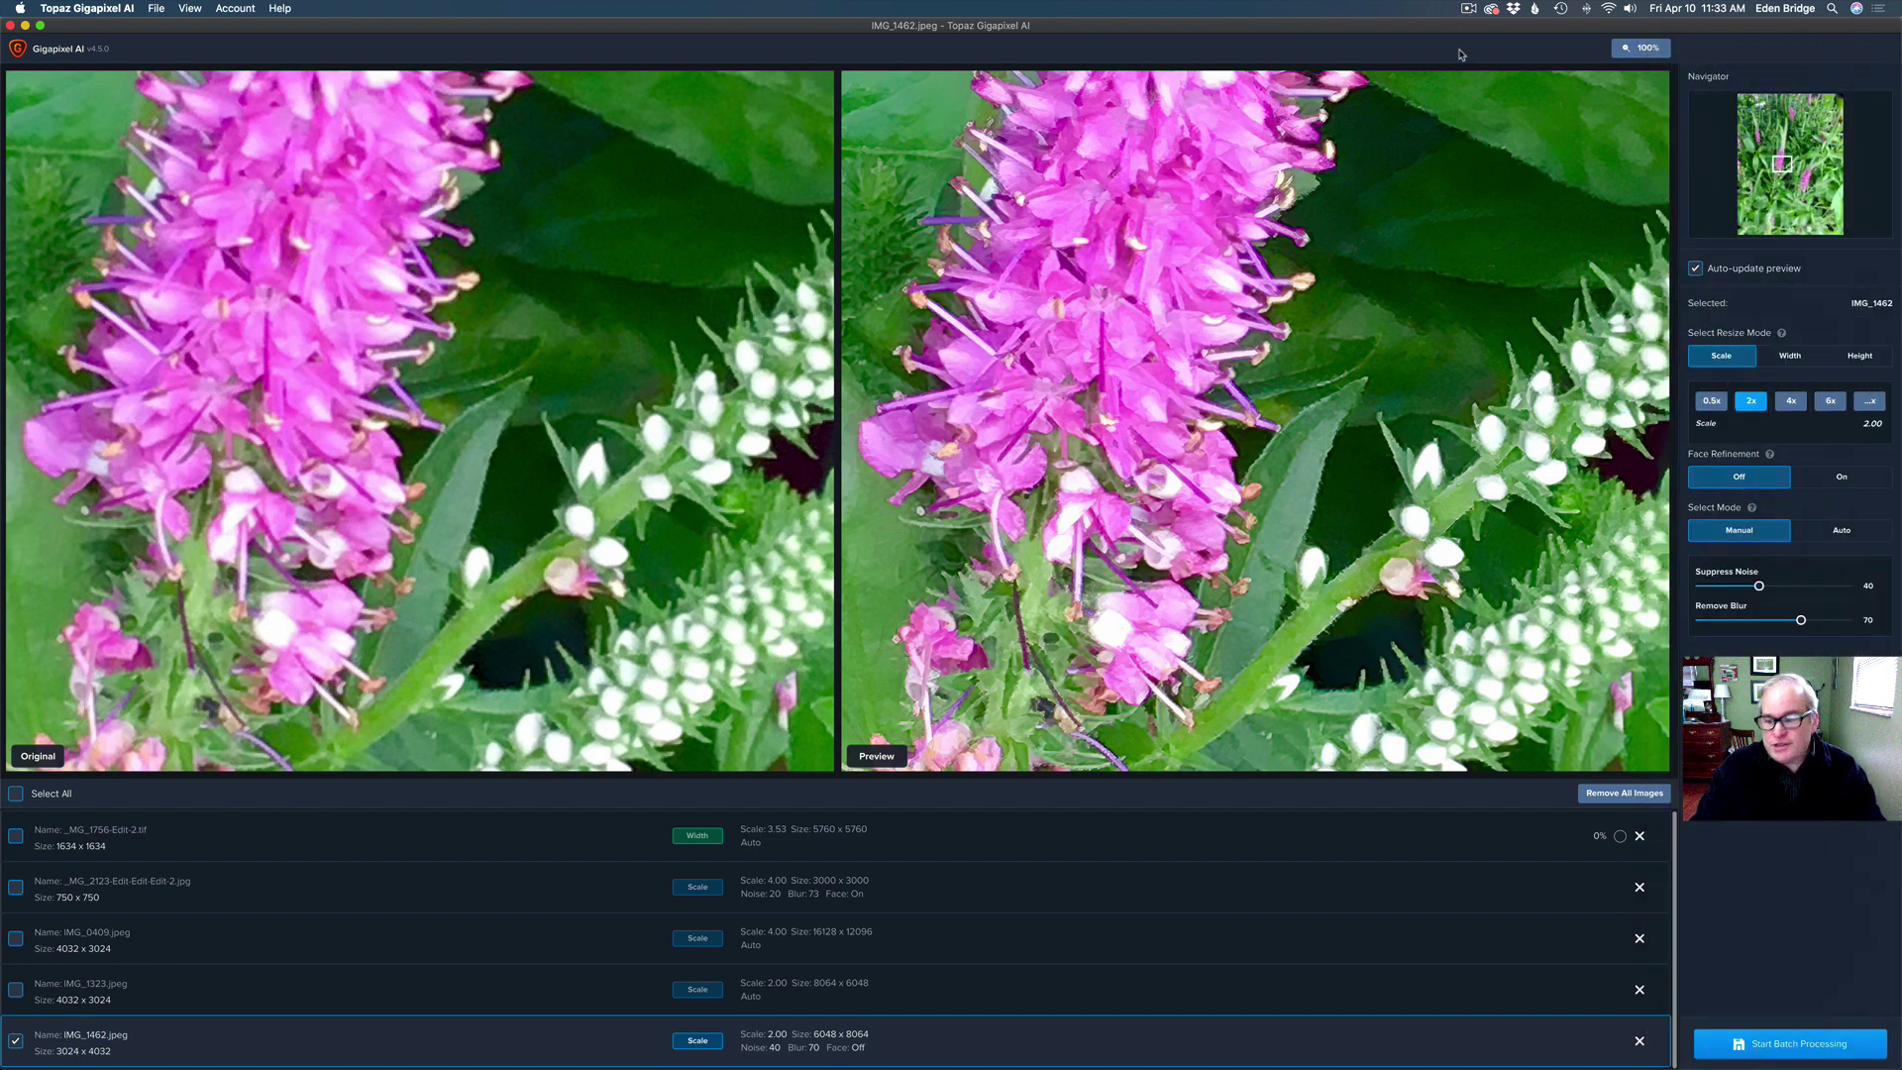
Step: In Start Batch Processing, keep the source image format and choose a Custom save directory folder
click(1803, 1048)
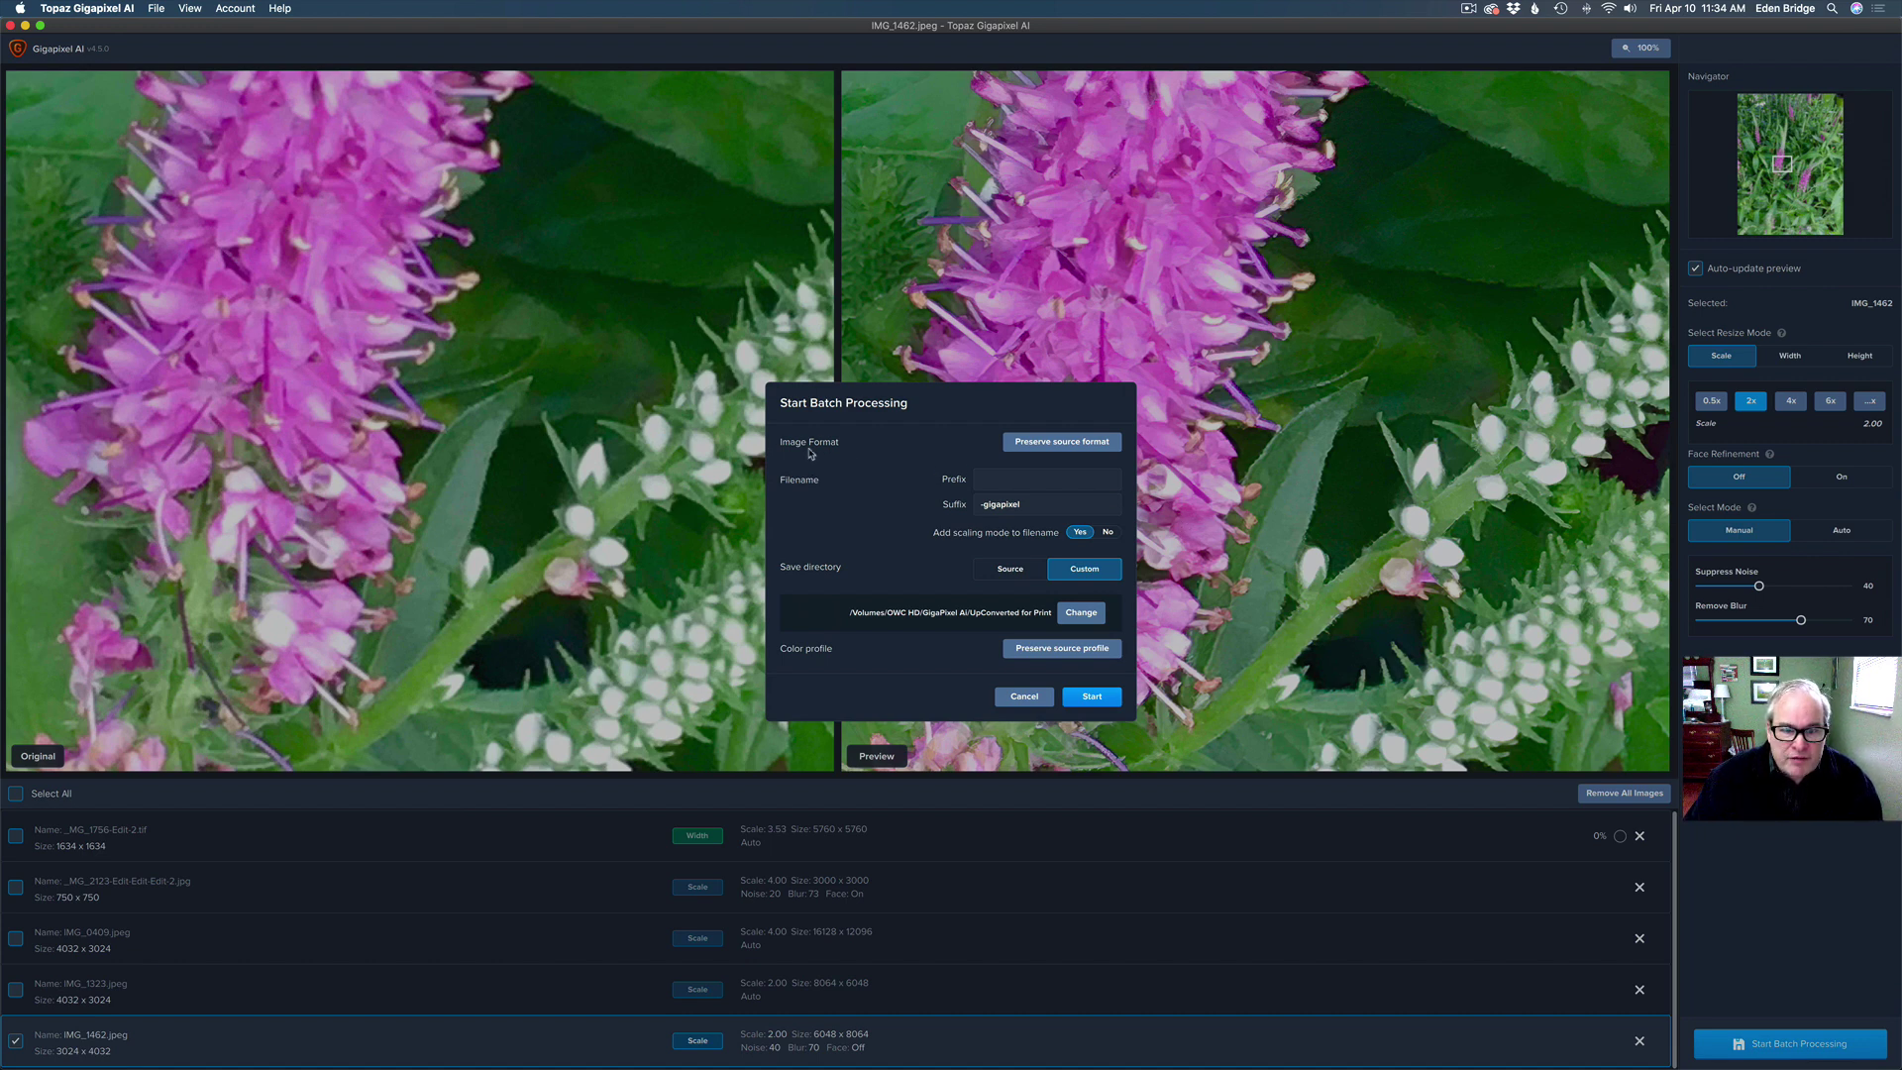
click(1070, 448)
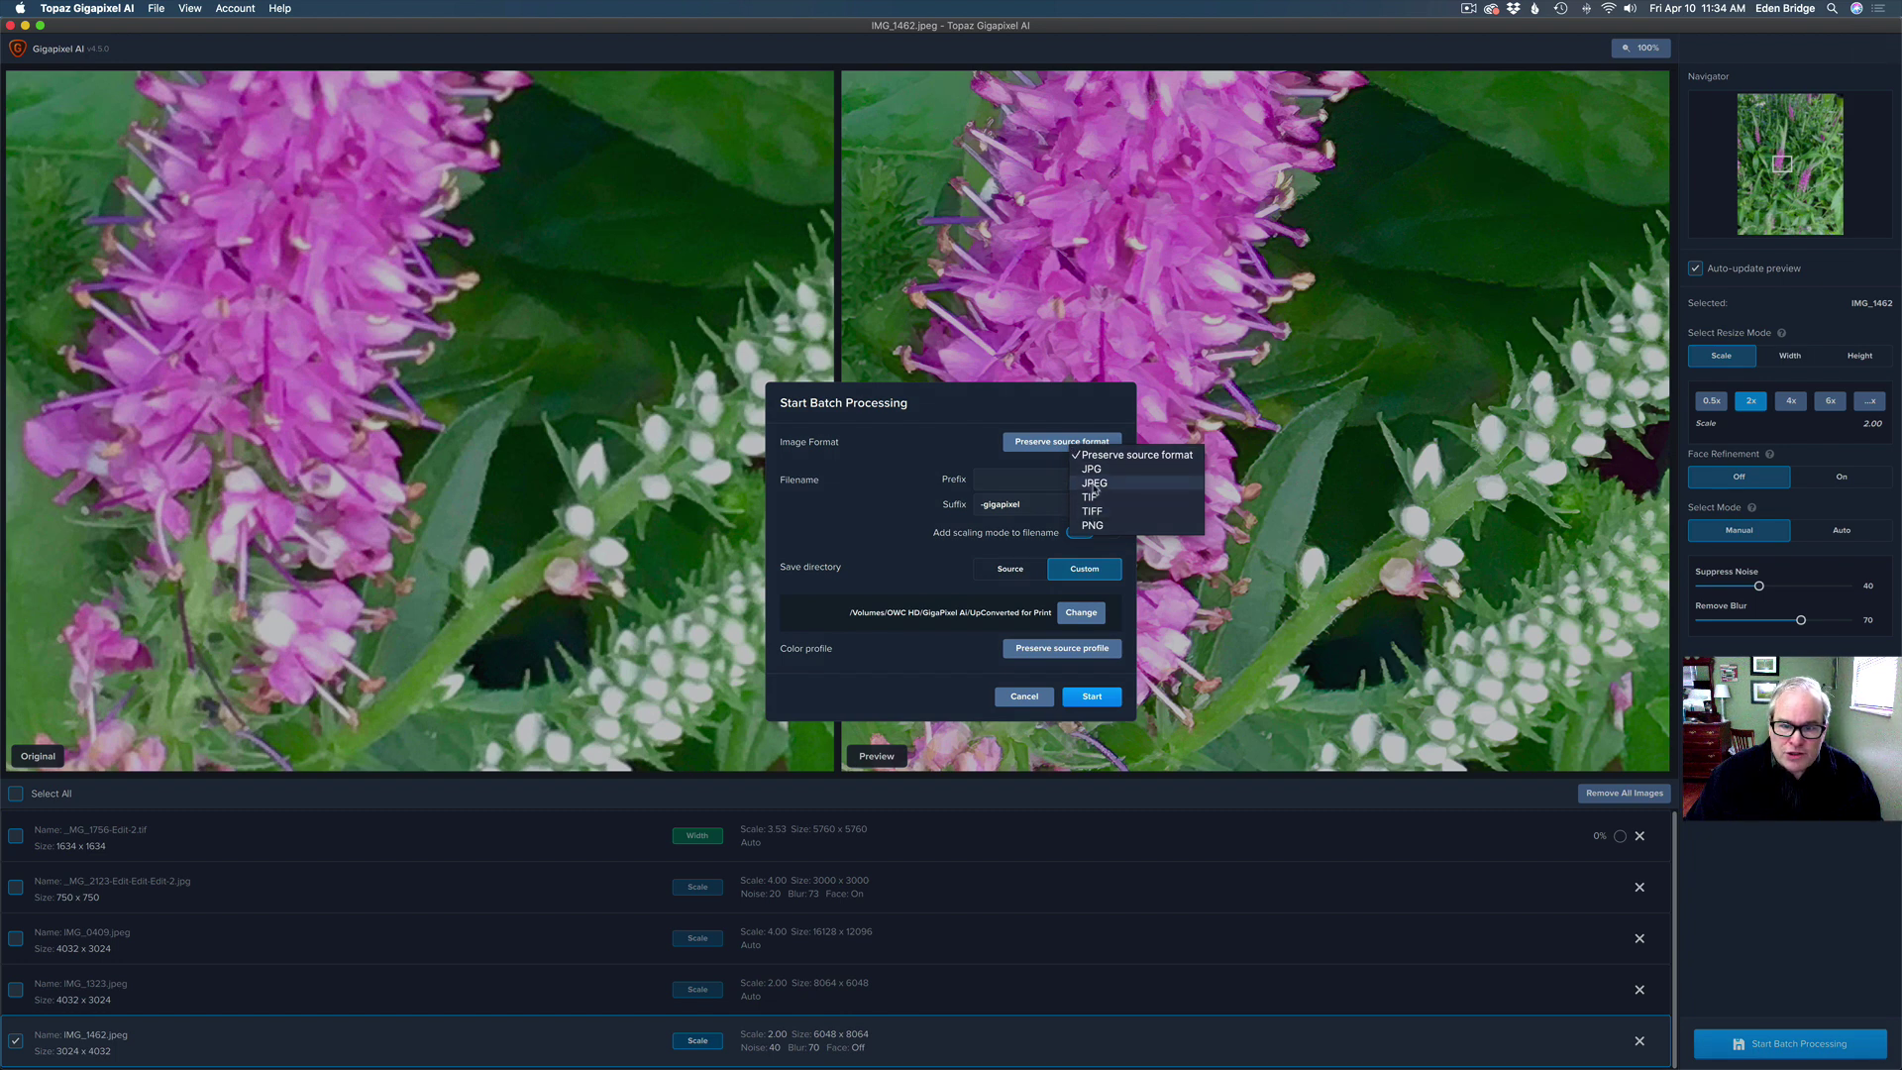
click(1025, 440)
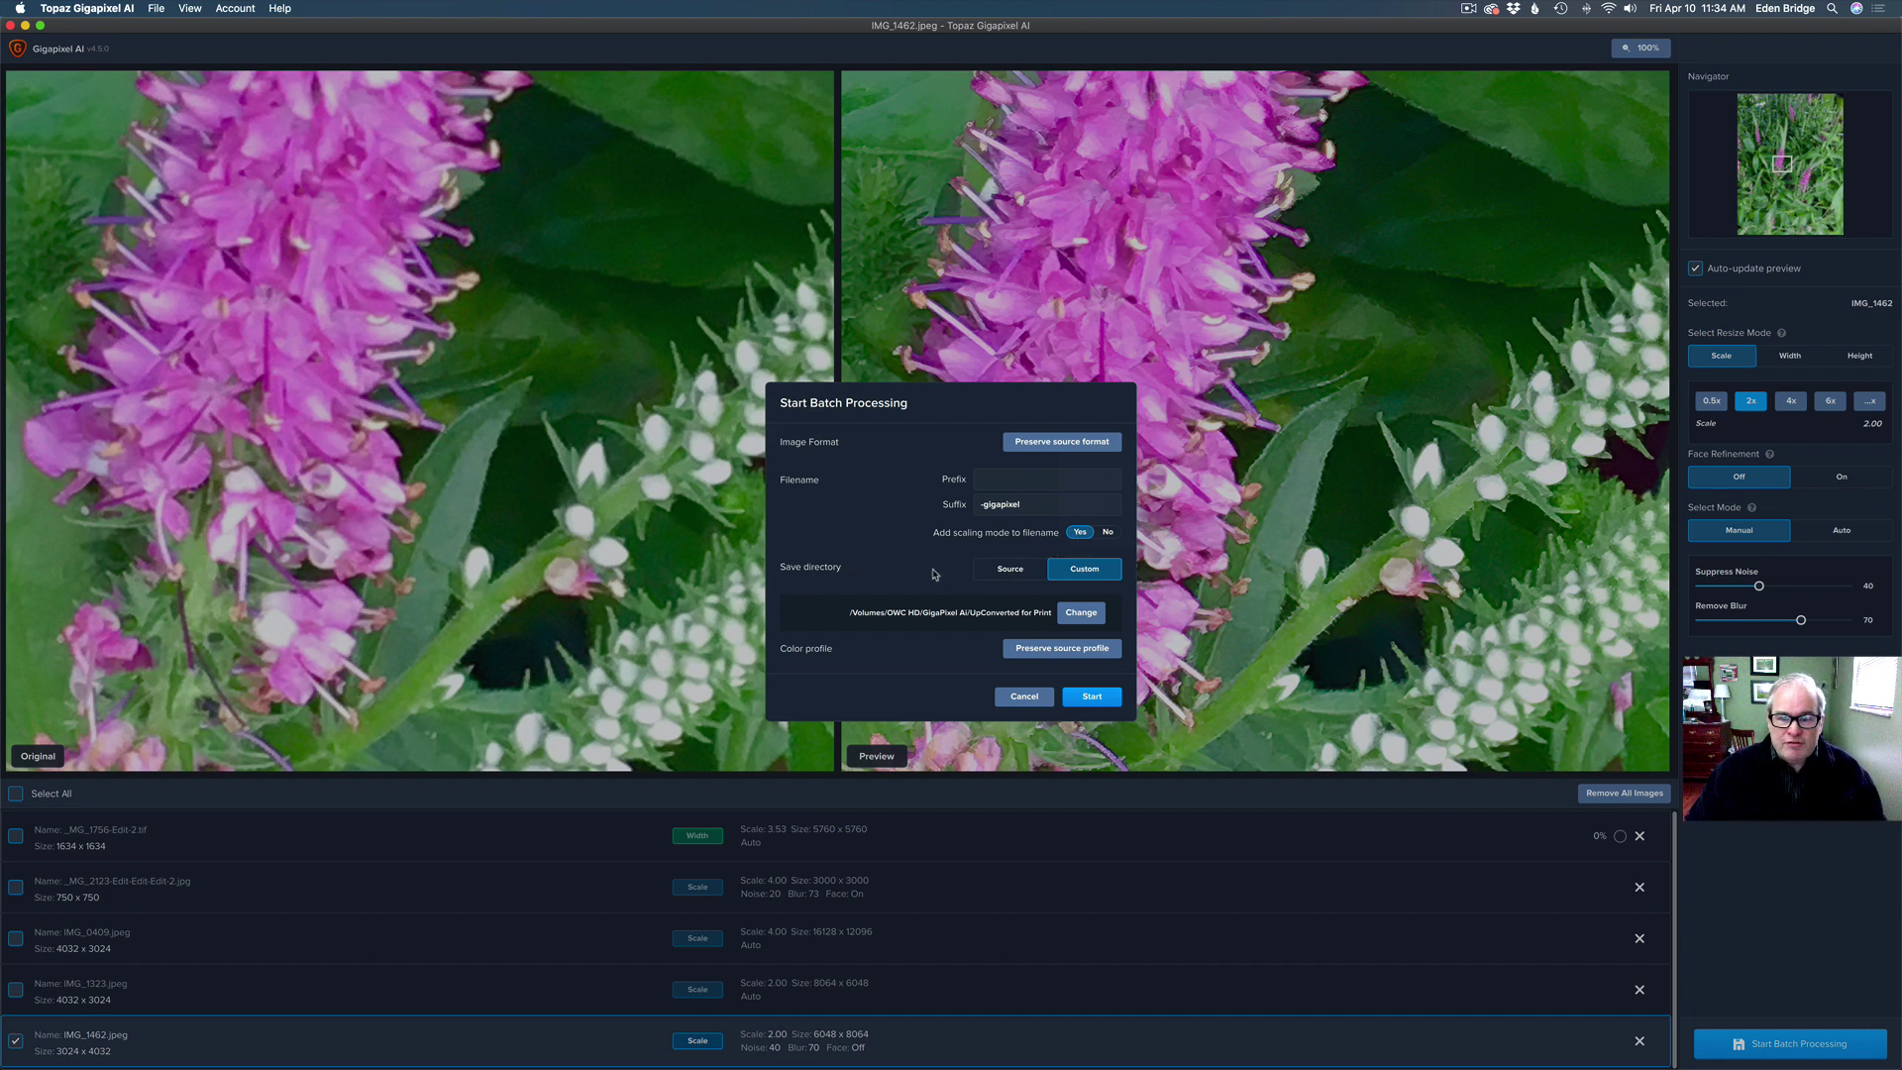
click(1017, 572)
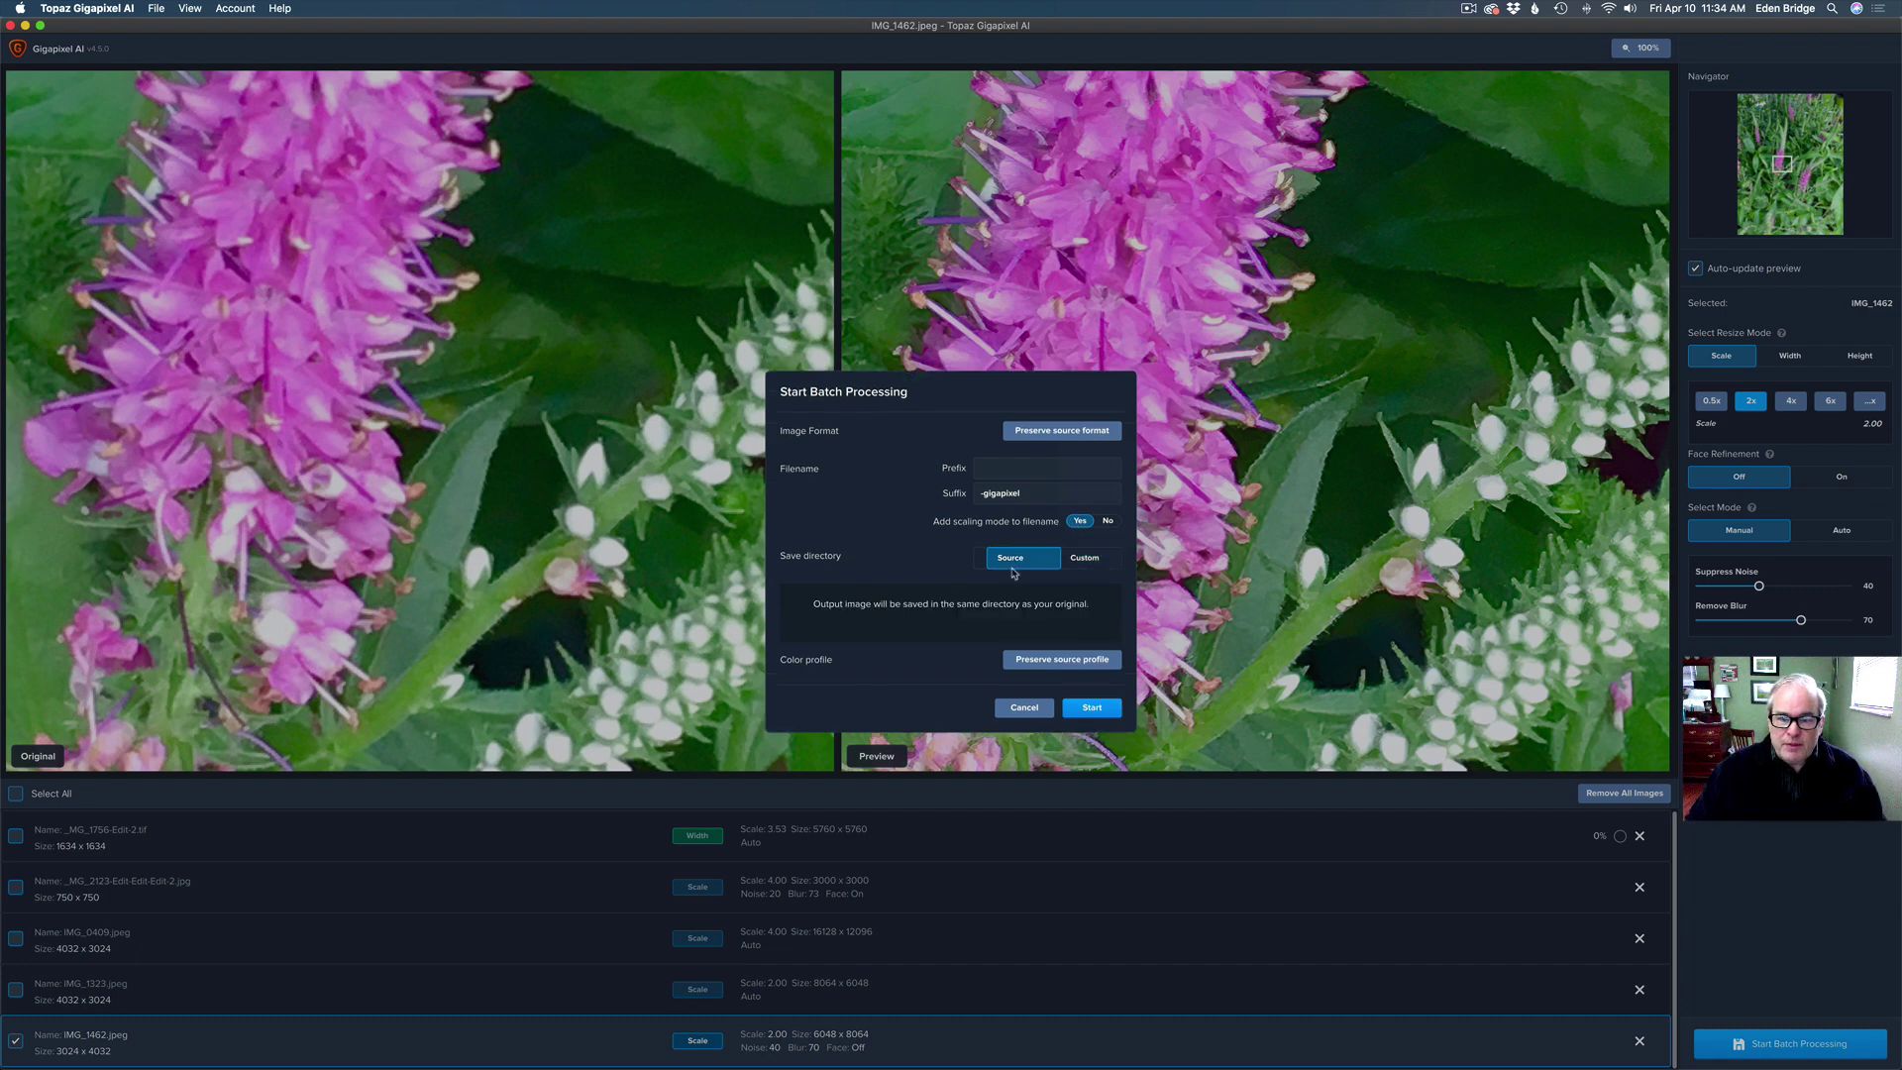
click(1093, 565)
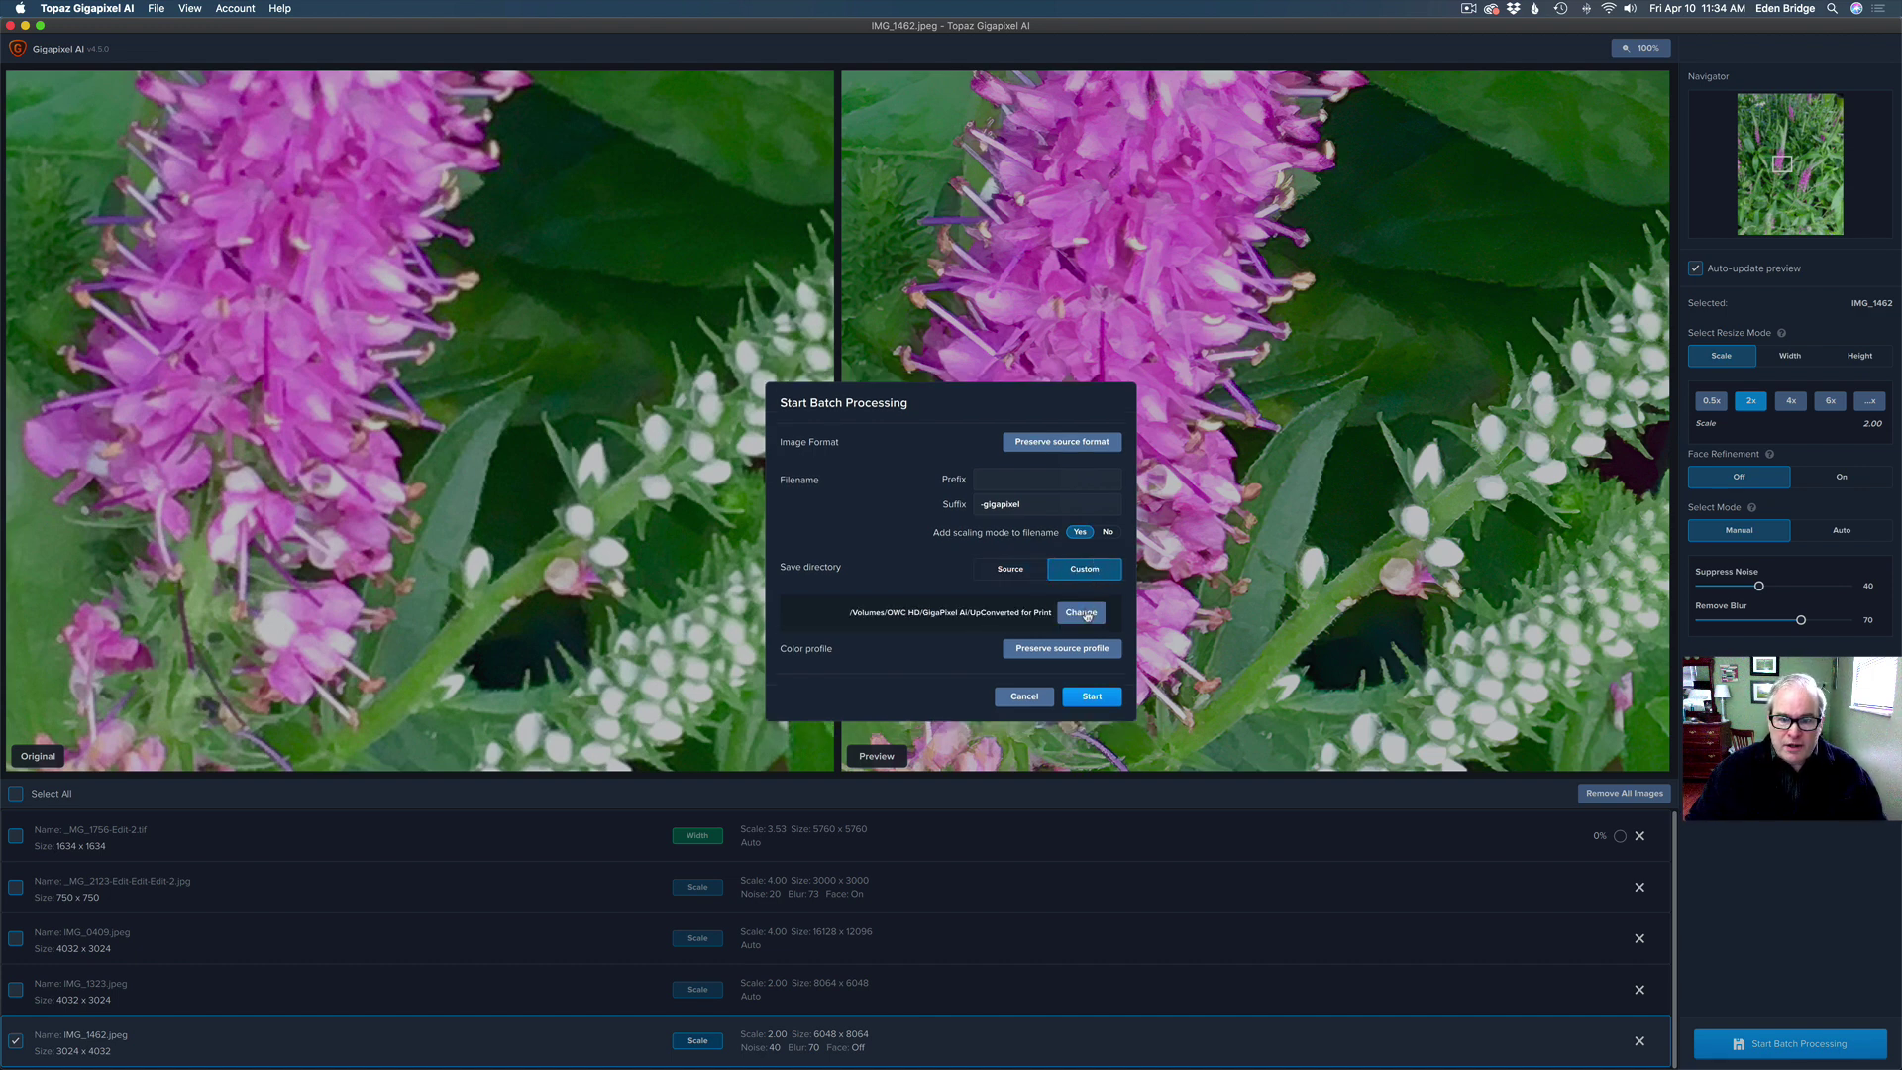
click(1086, 614)
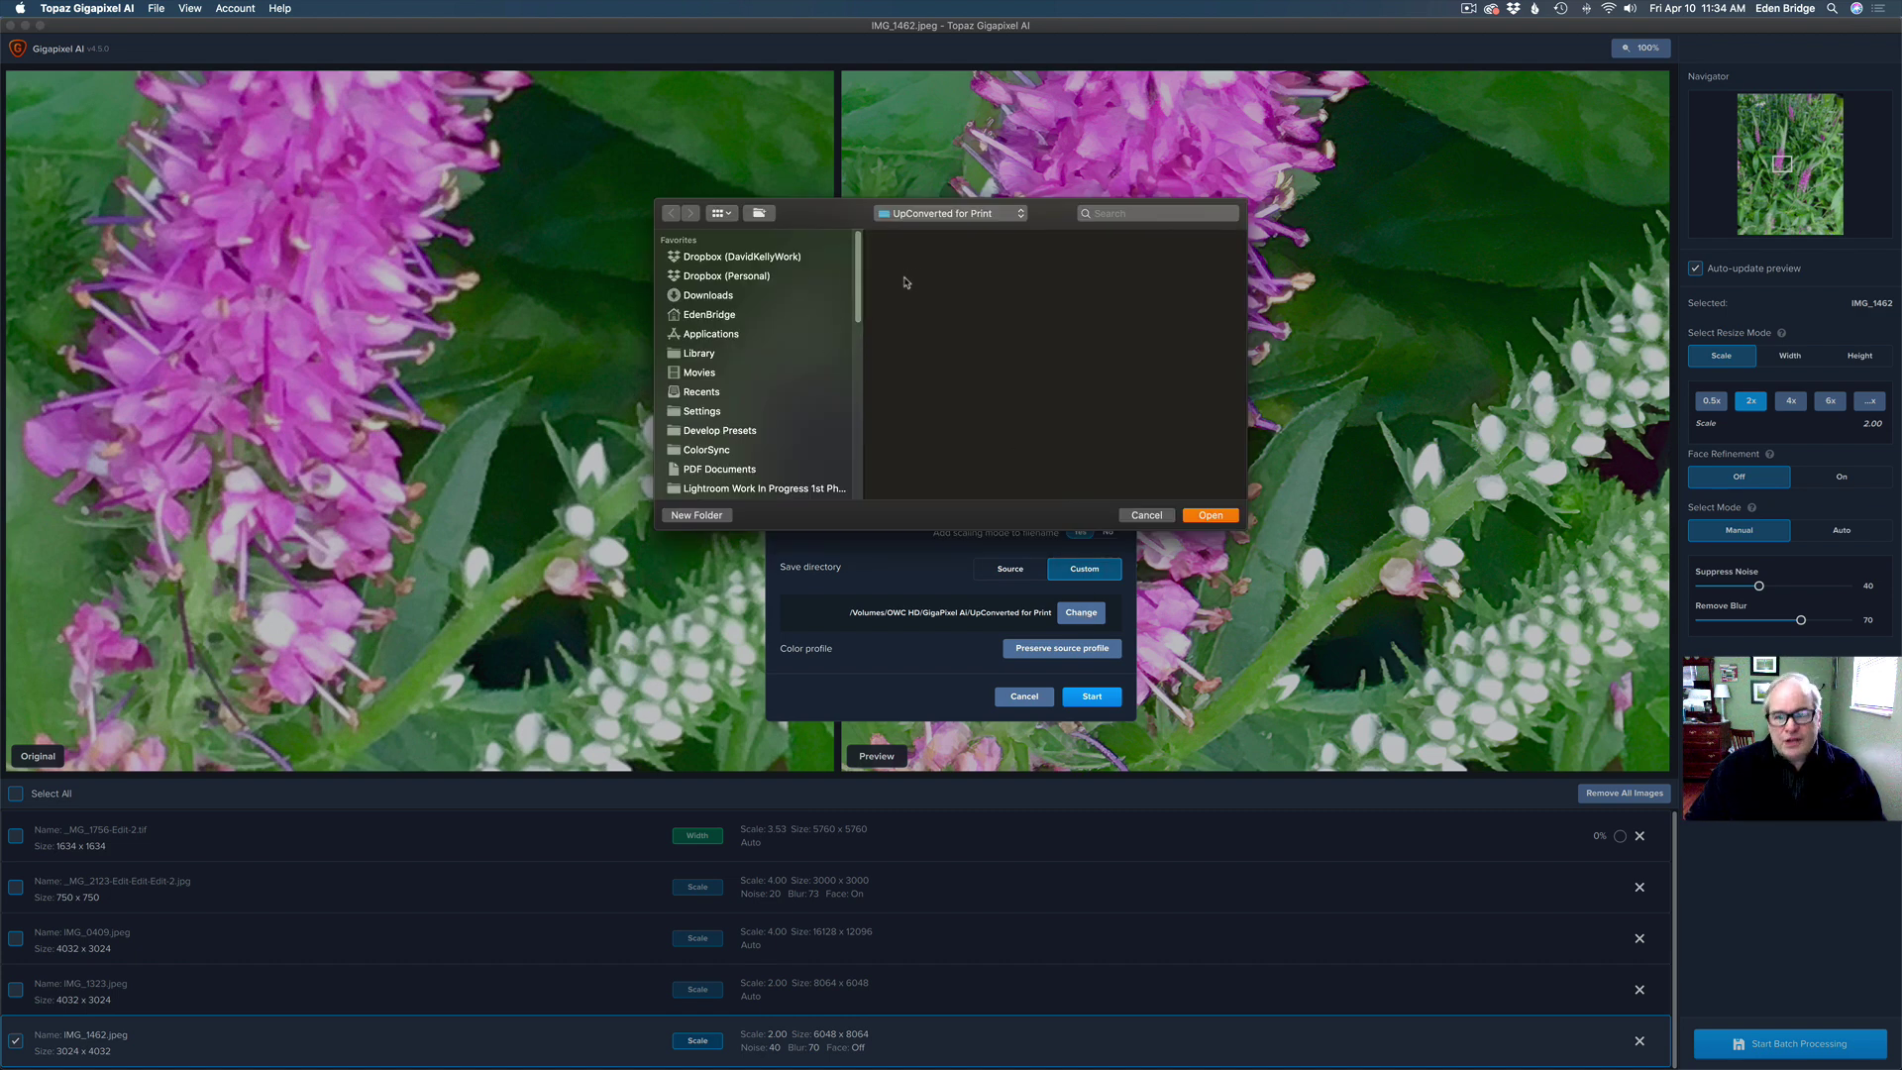
Step: Confirm UpConverted for Print as the output folder and keep Preserve source profile for color
click(1210, 515)
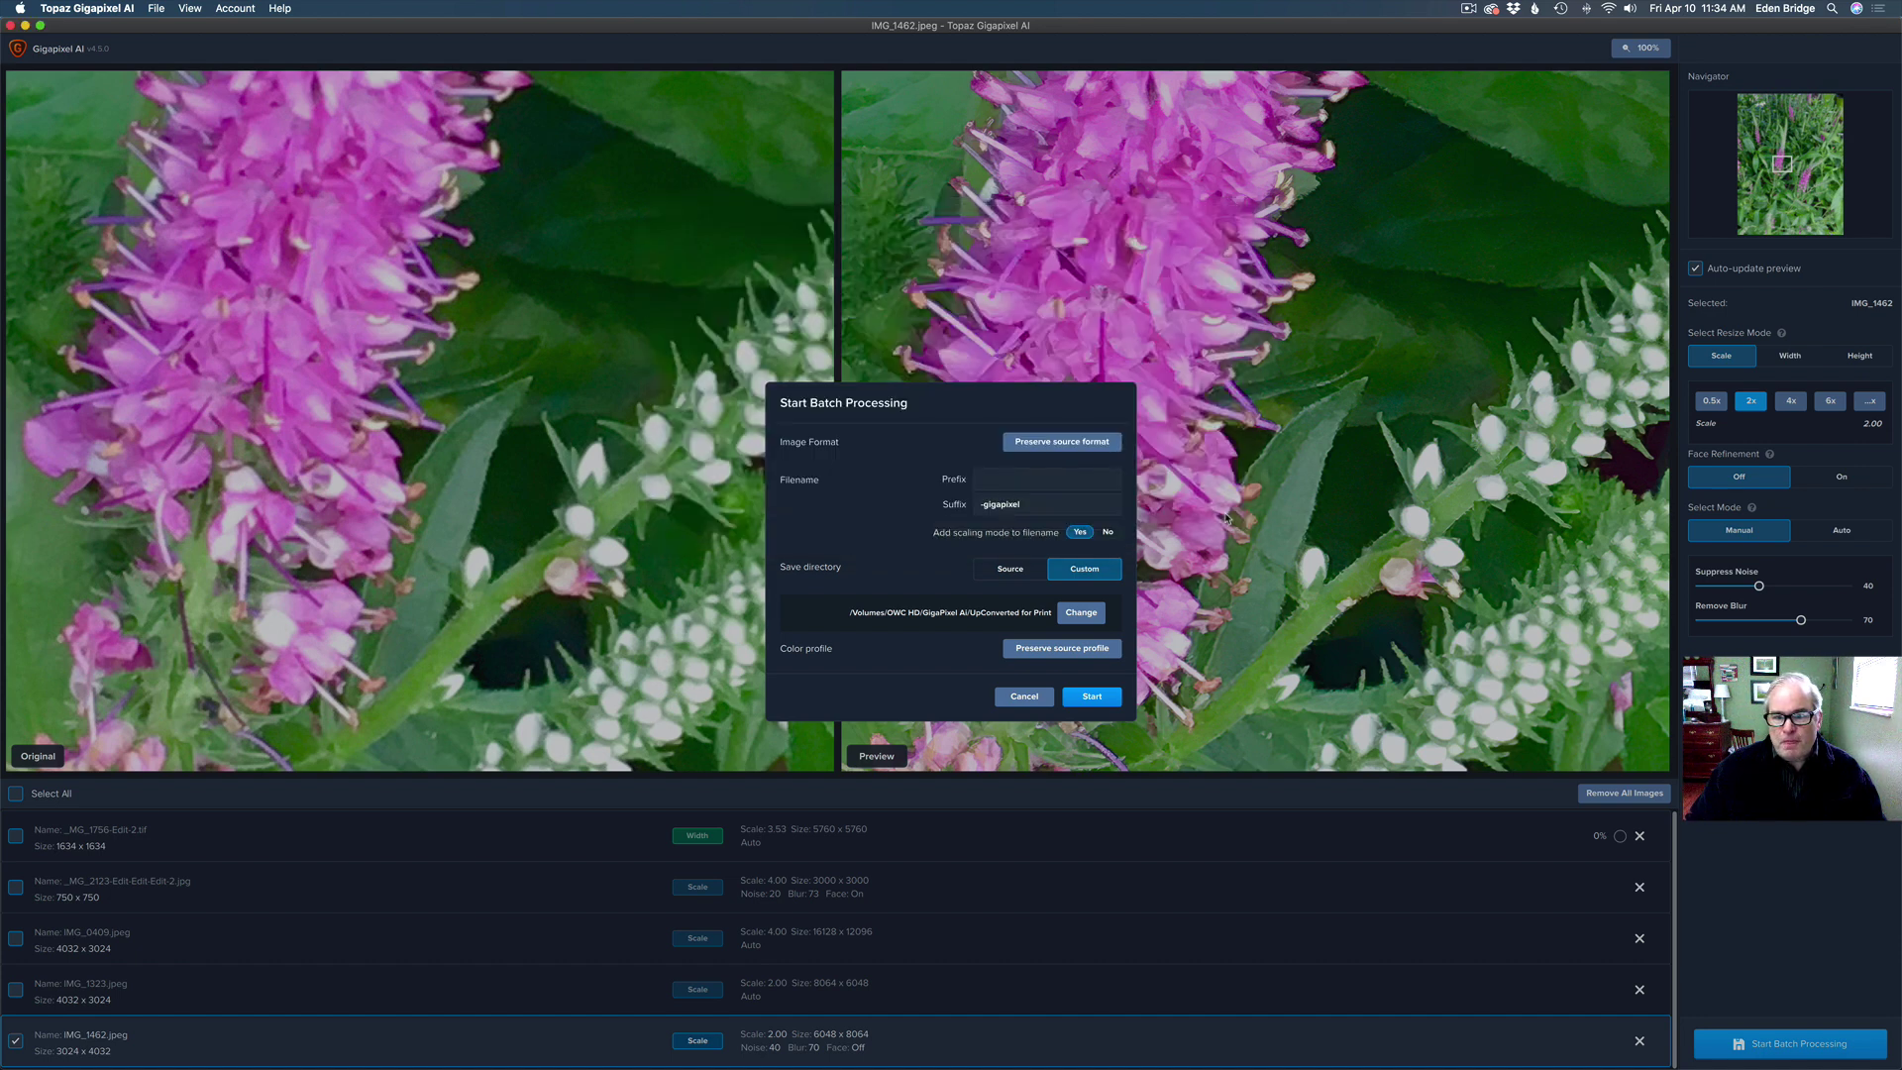
click(1081, 654)
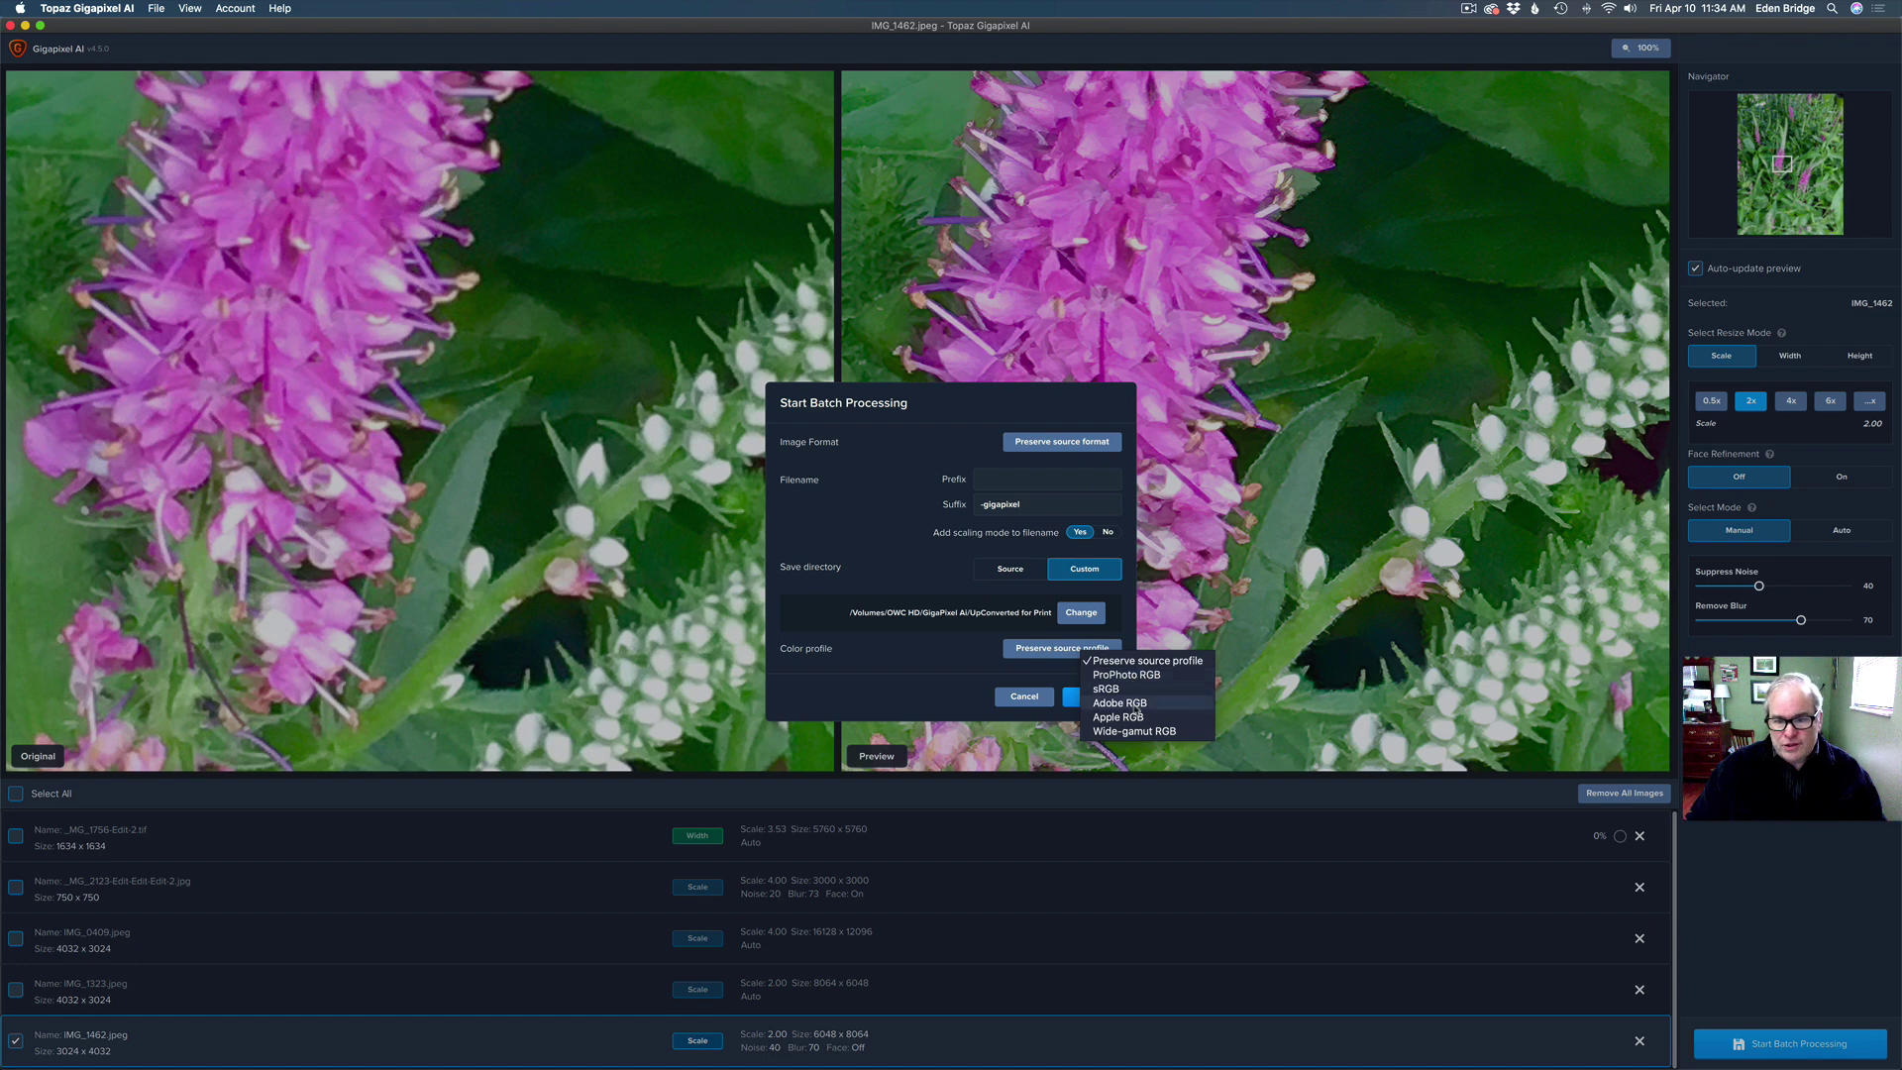
click(1100, 660)
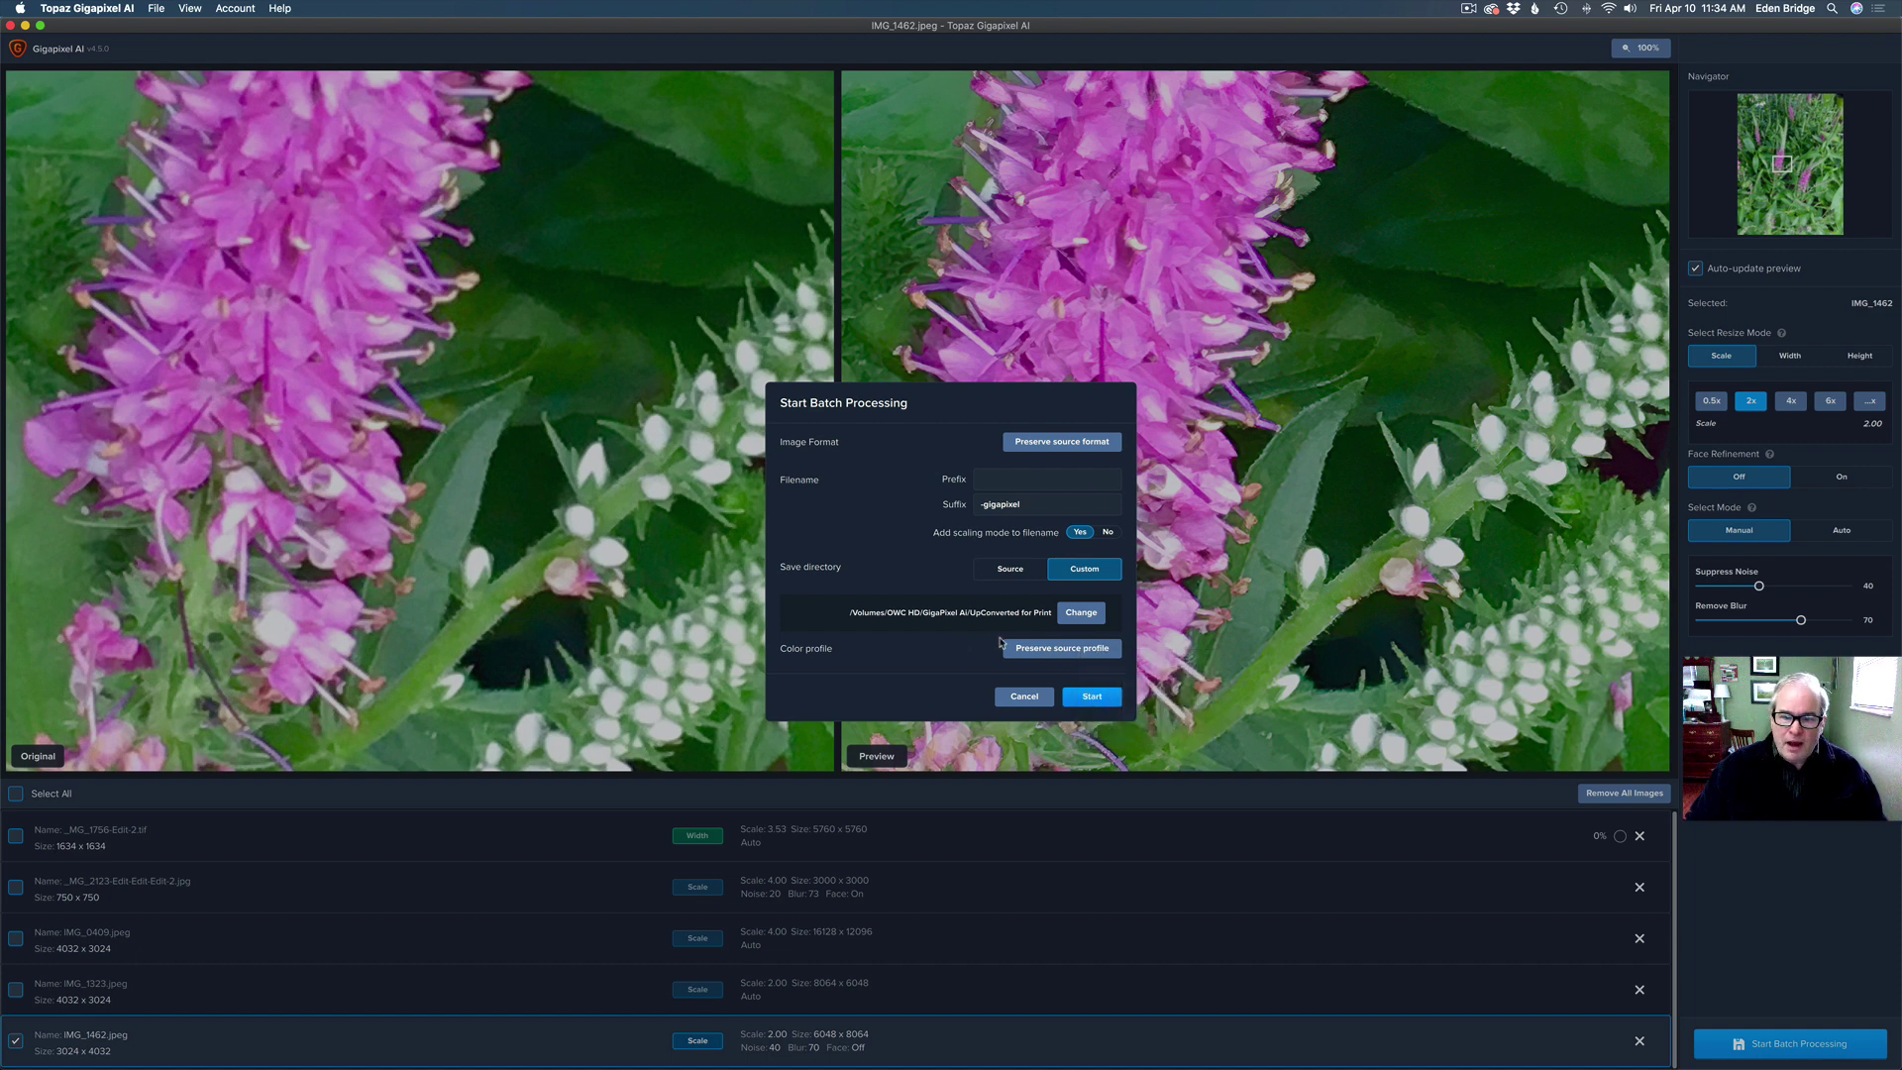
Step: Start processing all five photos with their individual settings
click(1104, 698)
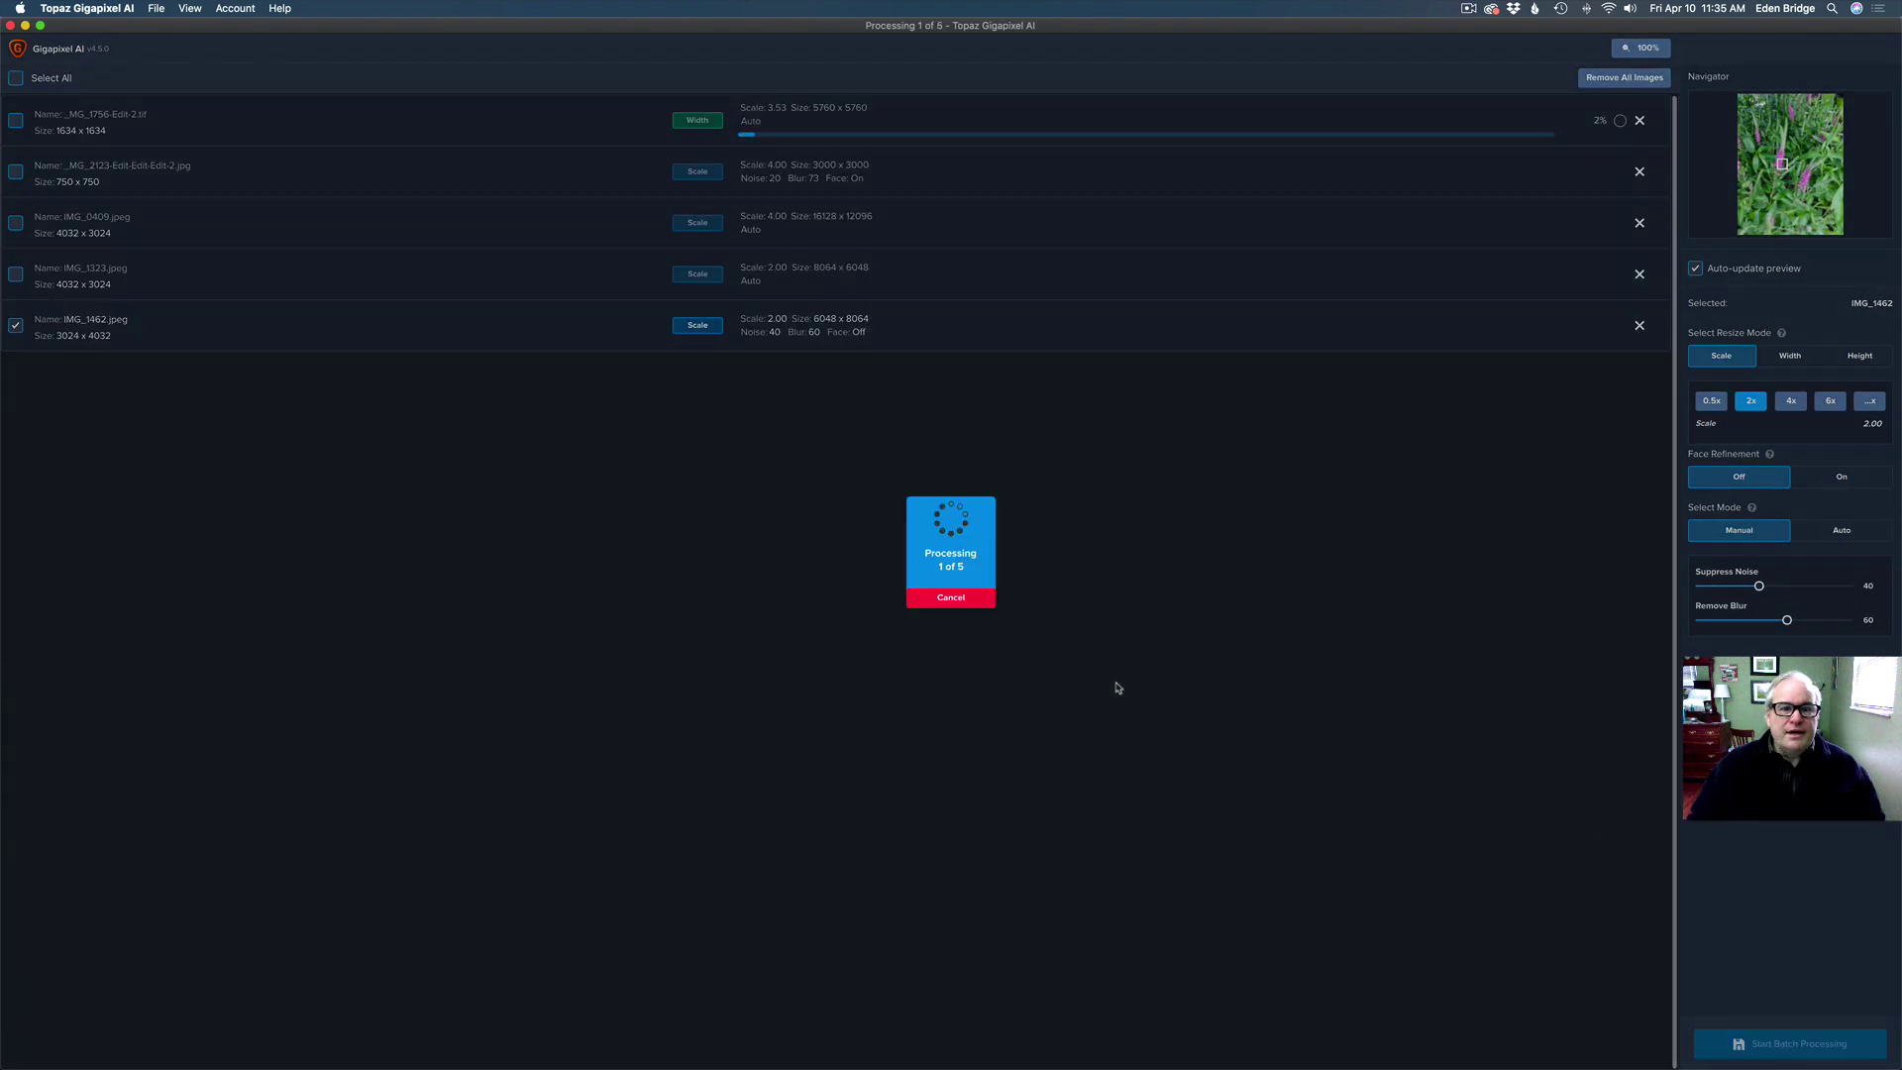